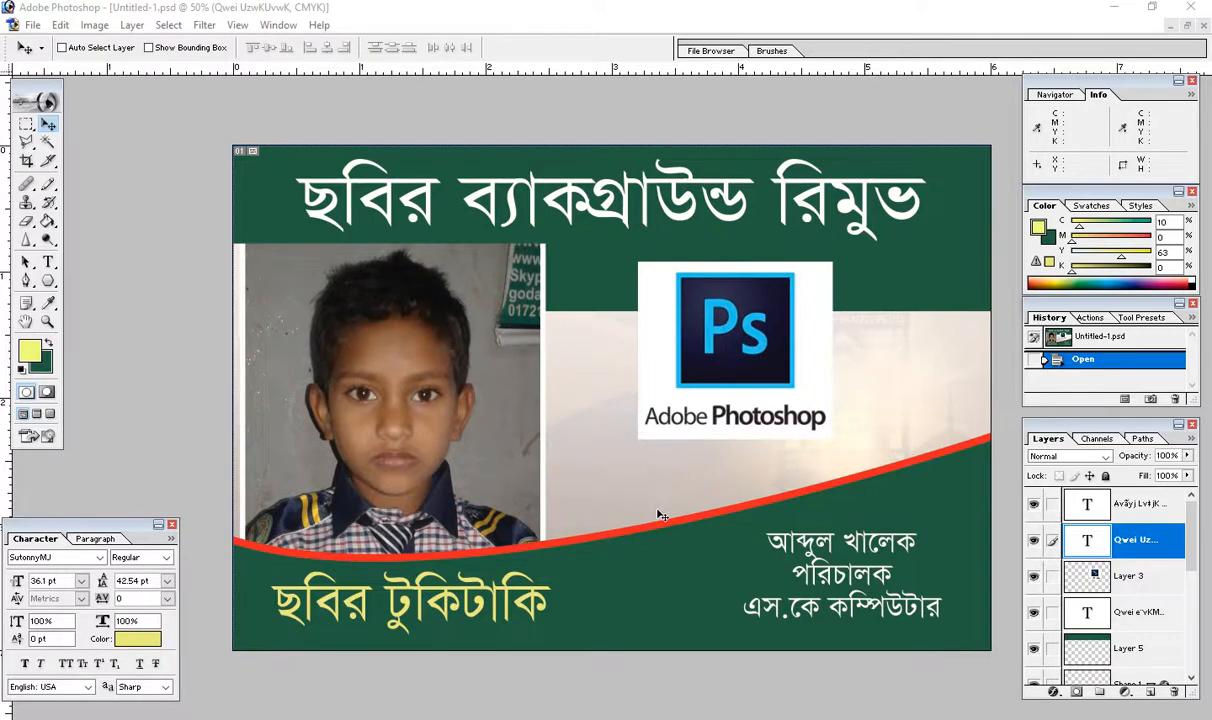
- Switch to the 20200226_095308.jpg photo, show the whole picture and activate the Crop tool
{"action": "key", "text": "ctrl+Tab"}
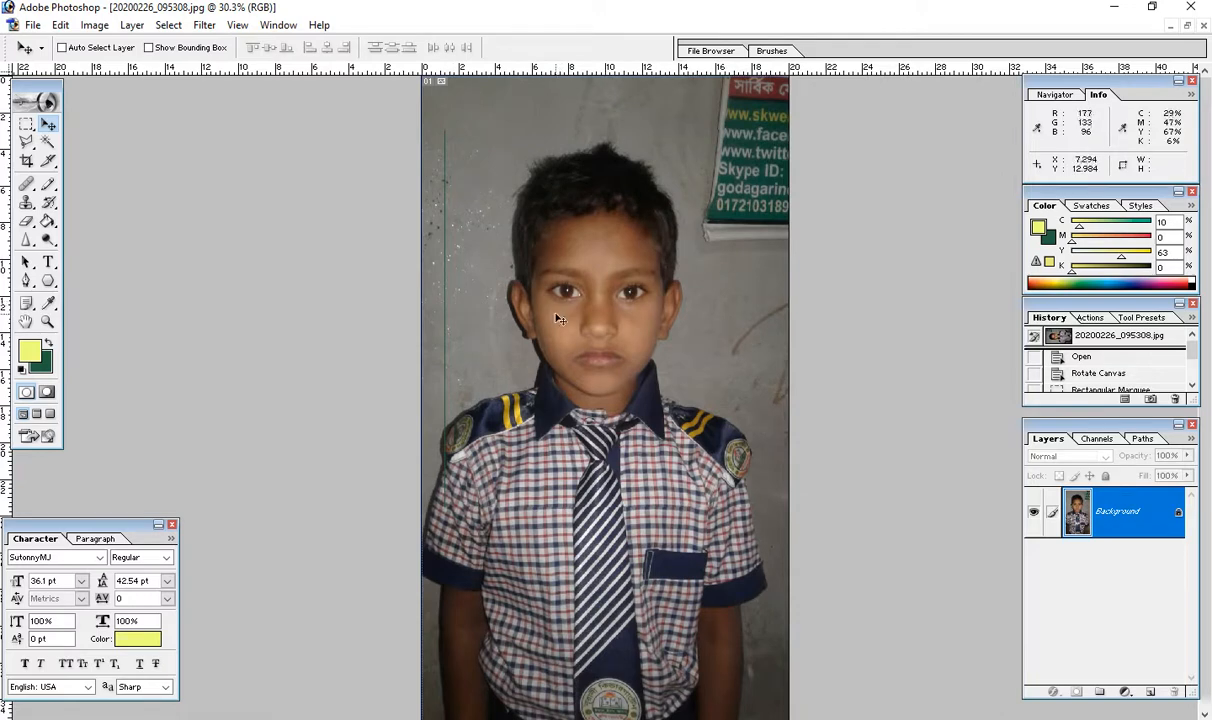
{"action": "key", "text": "ctrl+minus"}
{"action": "key", "text": "ctrl+0"}
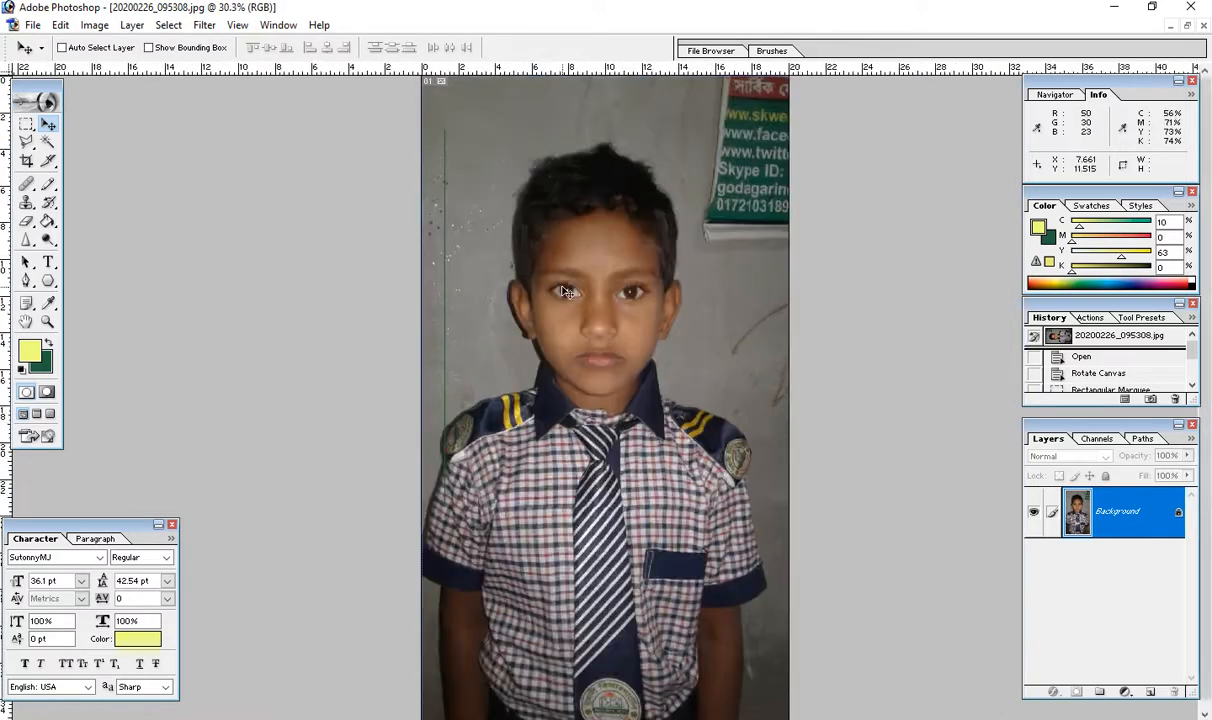
{"action": "key", "text": "ctrl+minus"}
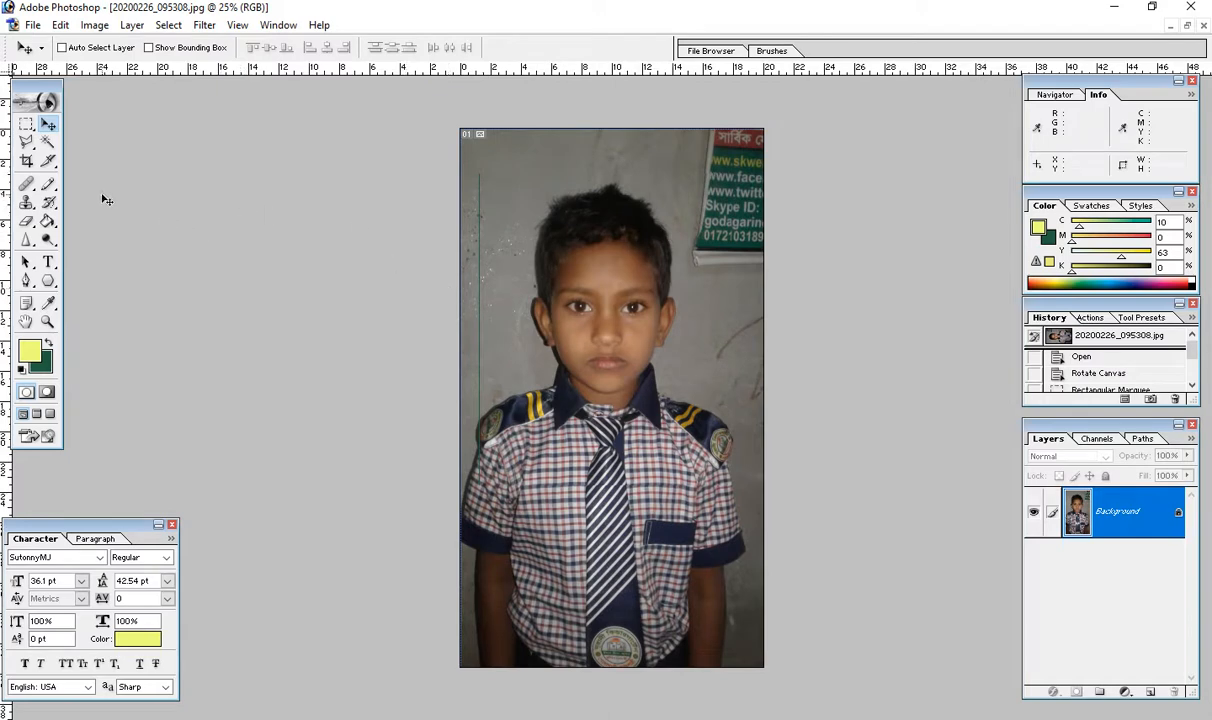
{"action": "left_click", "coordinate": [27, 163]}
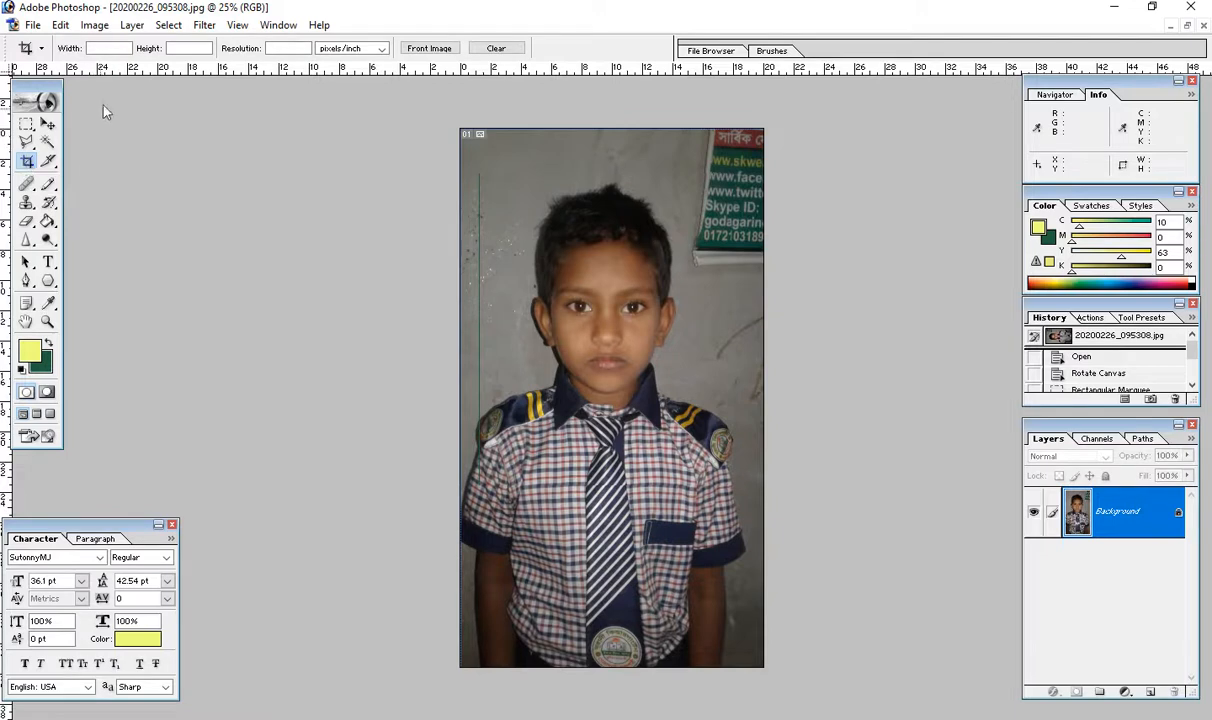
{"action": "left_click", "coordinate": [121, 49]}
{"action": "type", "text": "1.45in"}
{"action": "key", "text": "Return"}
{"action": "key", "text": "Return"}
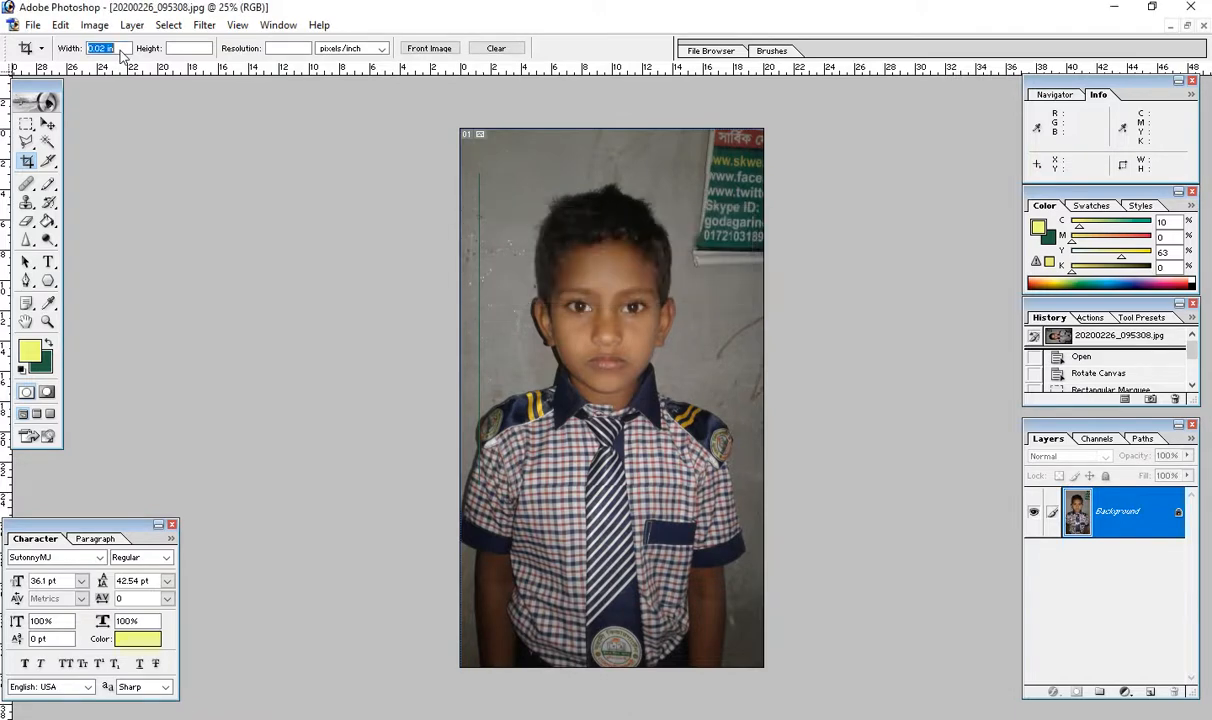
{"action": "key", "text": "ctrl+b"}
{"action": "key", "text": "Escape"}
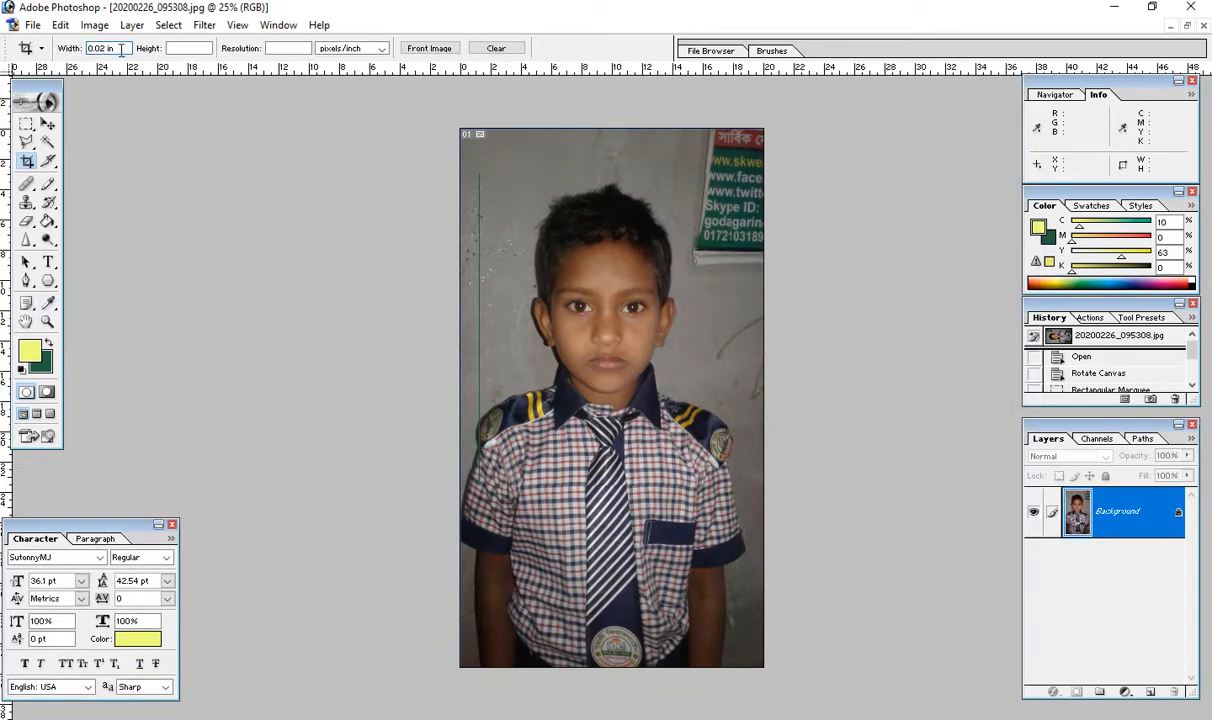
- Set the Crop tool to a width of 1.45 in, a height of 1.85 in and a resolution of 300 pixels/inch
{"action": "key", "text": "BackSpace"}
{"action": "key", "text": "BackSpace"}
{"action": "key", "text": "BackSpace"}
{"action": "key", "text": "BackSpace"}
{"action": "key", "text": "BackSpace"}
{"action": "key", "text": "BackSpace"}
{"action": "type", "text": "11.45"}
{"action": "key", "text": "Tab"}
{"action": "type", "text": "1.85"}
{"action": "key", "text": "Tab"}
{"action": "type", "text": "30"}
- Crop the photo to a passport-style portrait framing the boy's head and shoulders down to the upper chest
{"action": "left_click_drag", "start_coordinate": [486, 168], "coordinate": [731, 490]}
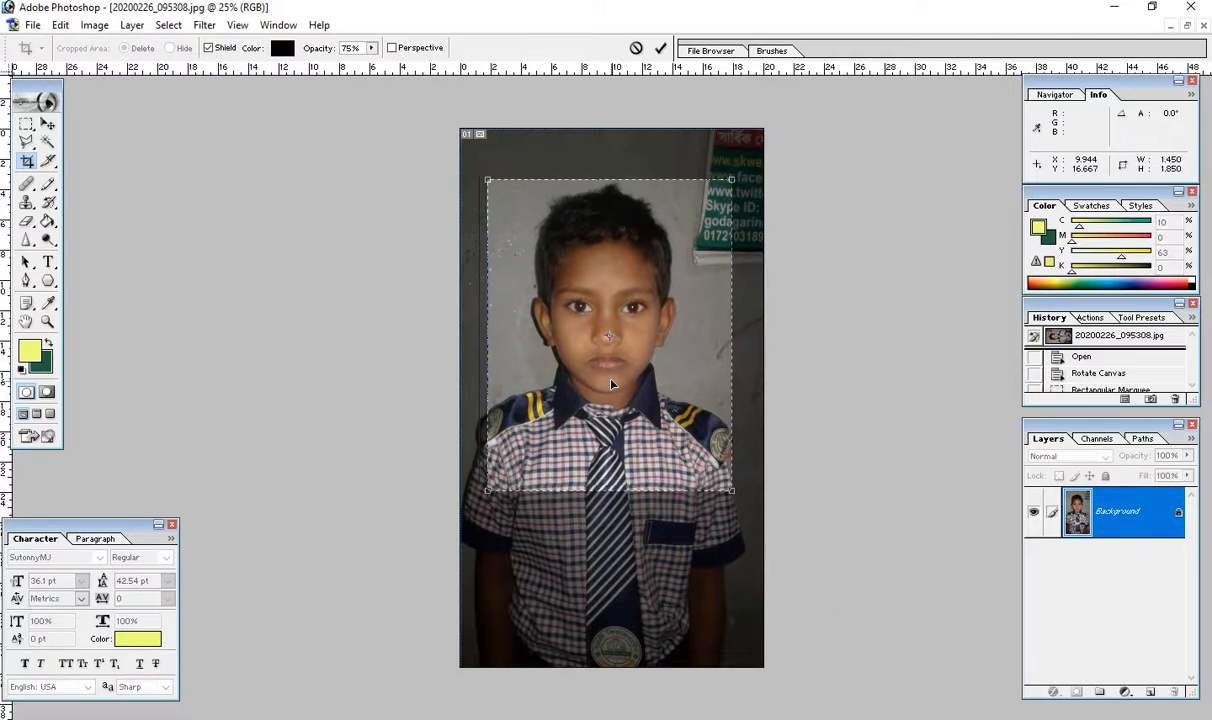
{"action": "left_click_drag", "start_coordinate": [613, 384], "coordinate": [611, 376]}
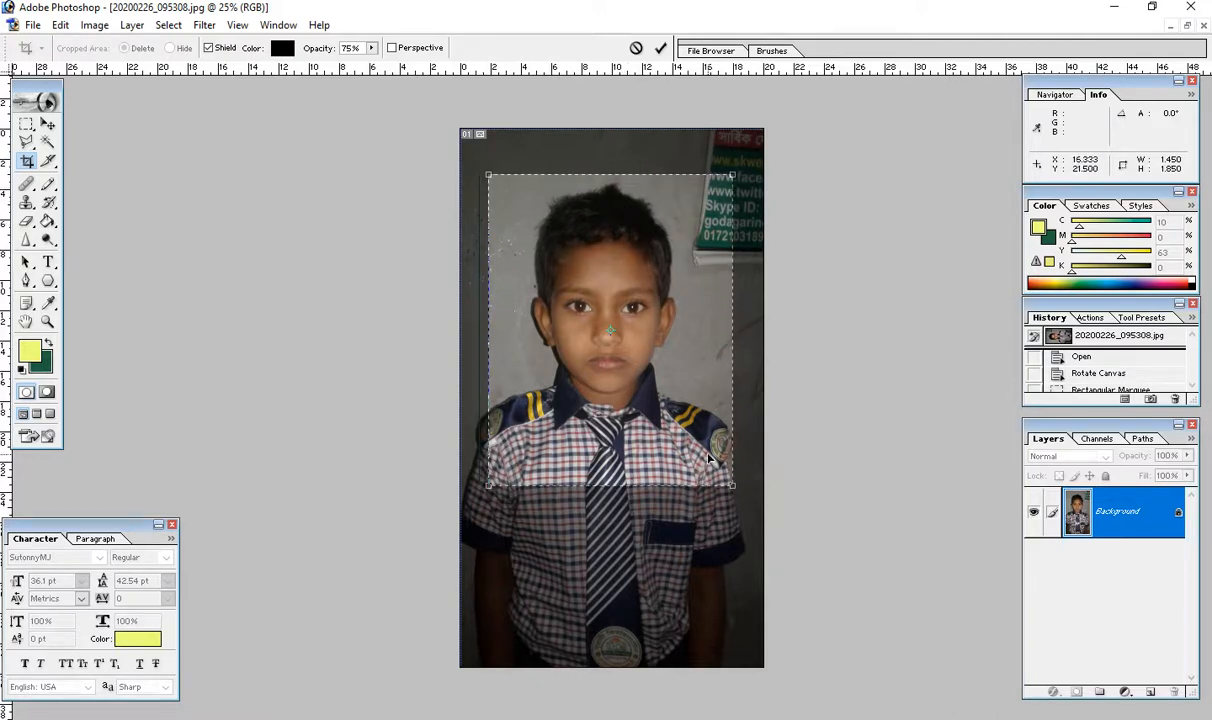
{"action": "left_click_drag", "start_coordinate": [736, 491], "coordinate": [738, 496]}
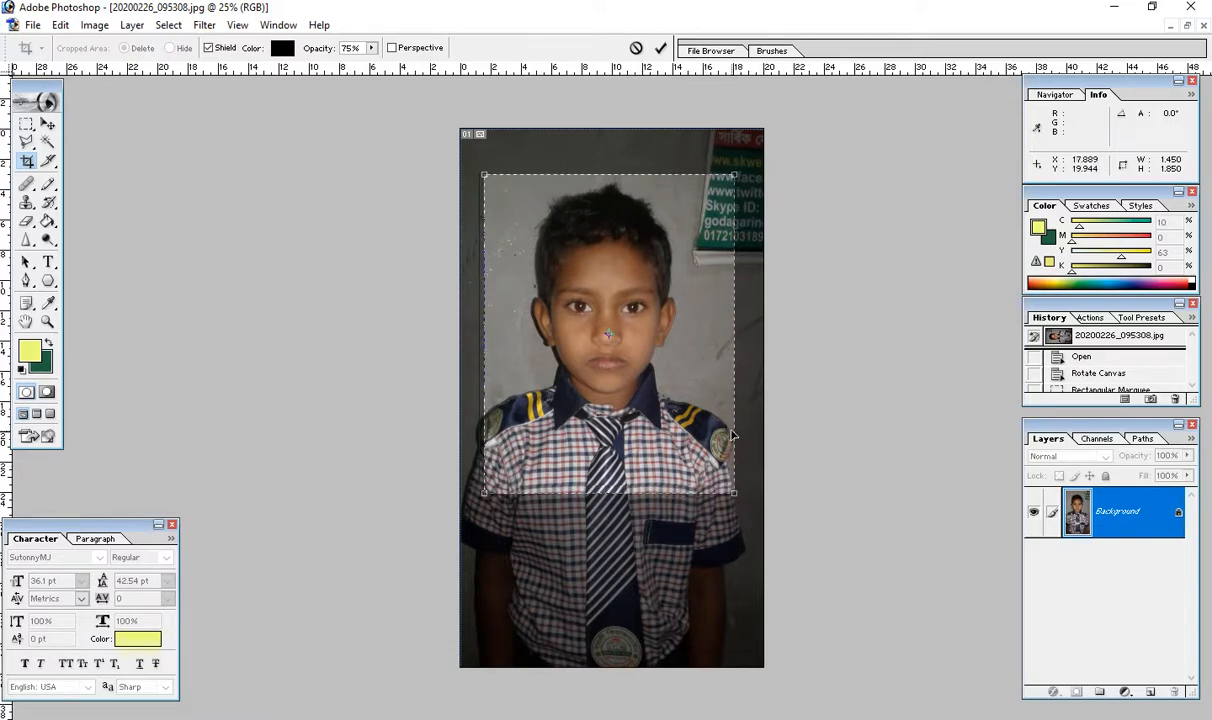
{"action": "mouse_move", "coordinate": [735, 492]}
{"action": "left_mouse_down"}
{"action": "mouse_move", "coordinate": [765, 532]}
{"action": "mouse_move", "coordinate": [729, 487]}
{"action": "left_mouse_up"}
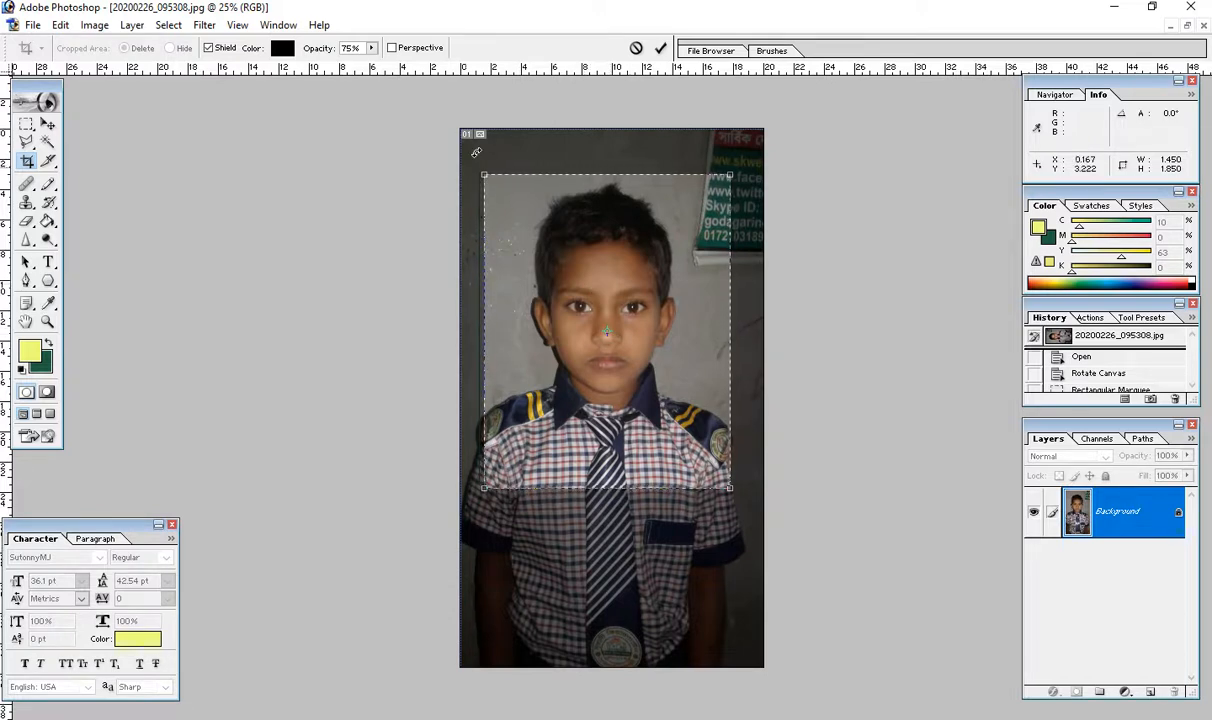
{"action": "key", "text": "Escape"}
{"action": "key", "text": "Return"}
{"action": "key", "text": "ctrl+0"}
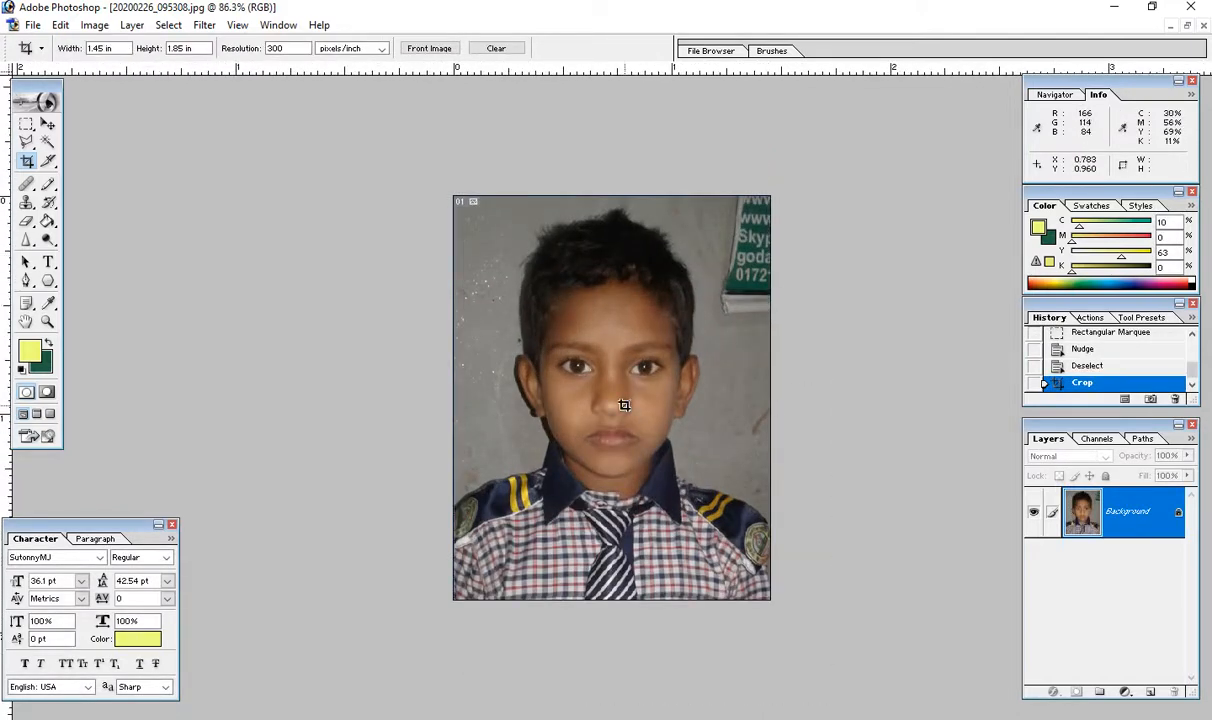
{"action": "key", "text": "ctrl+plus"}
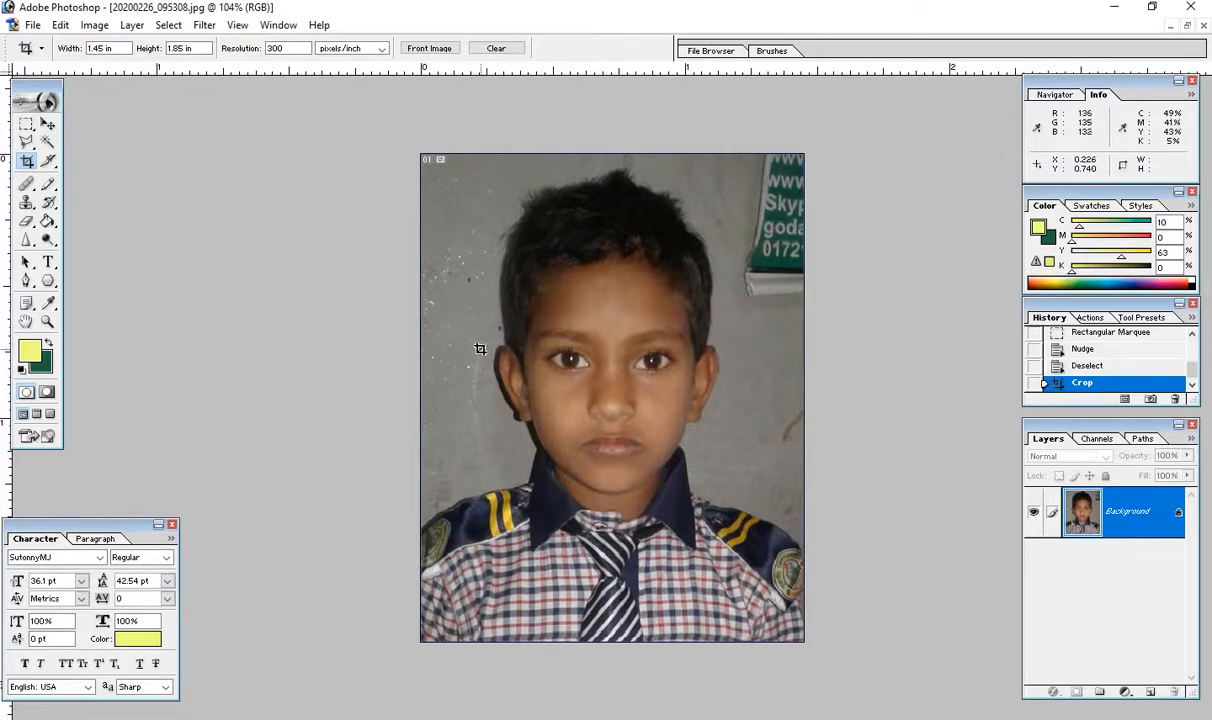
{"action": "key", "text": "ctrl+plus"}
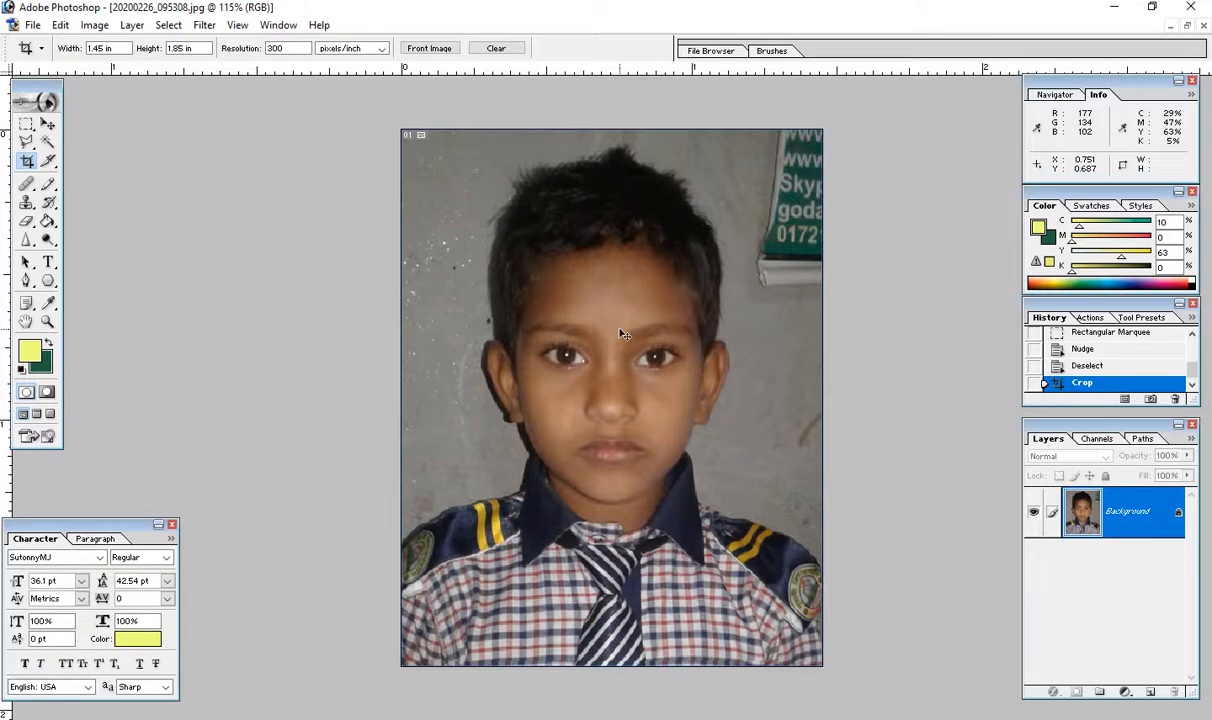
{"action": "key", "text": "ctrl+apostrophe"}
{"action": "key", "text": "ctrl+apostrophe"}
{"action": "key", "text": "i"}
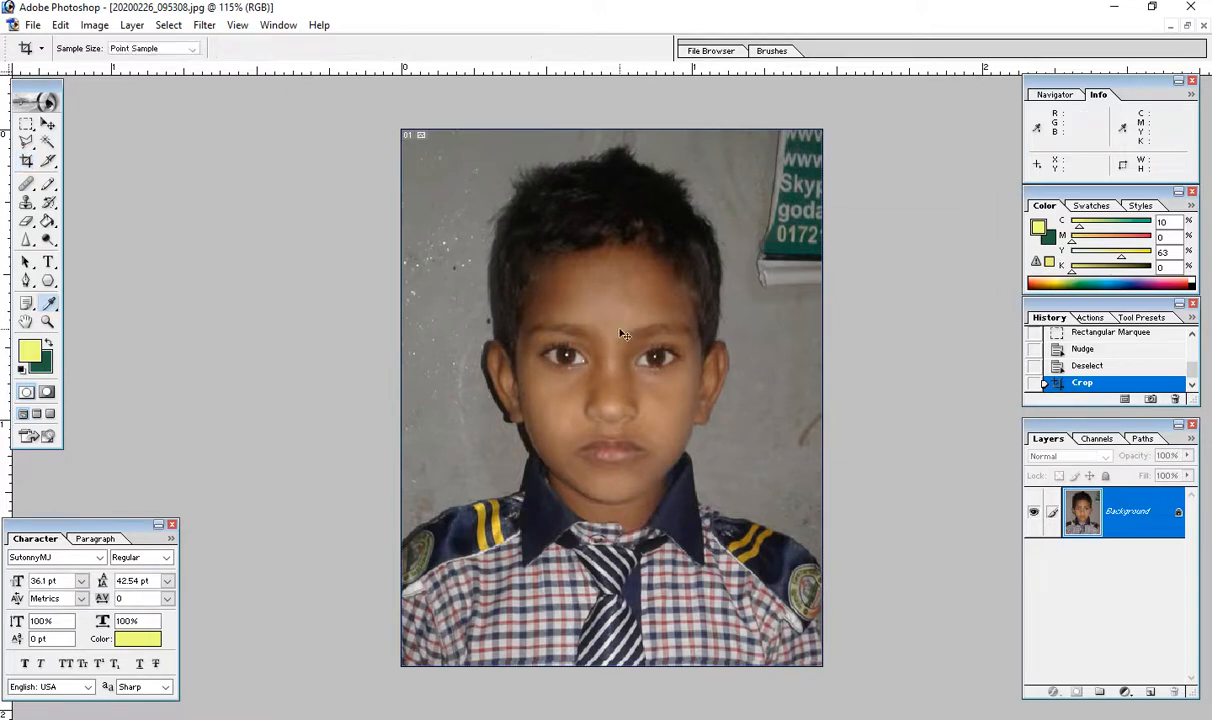
{"action": "key", "text": "ctrl+b"}
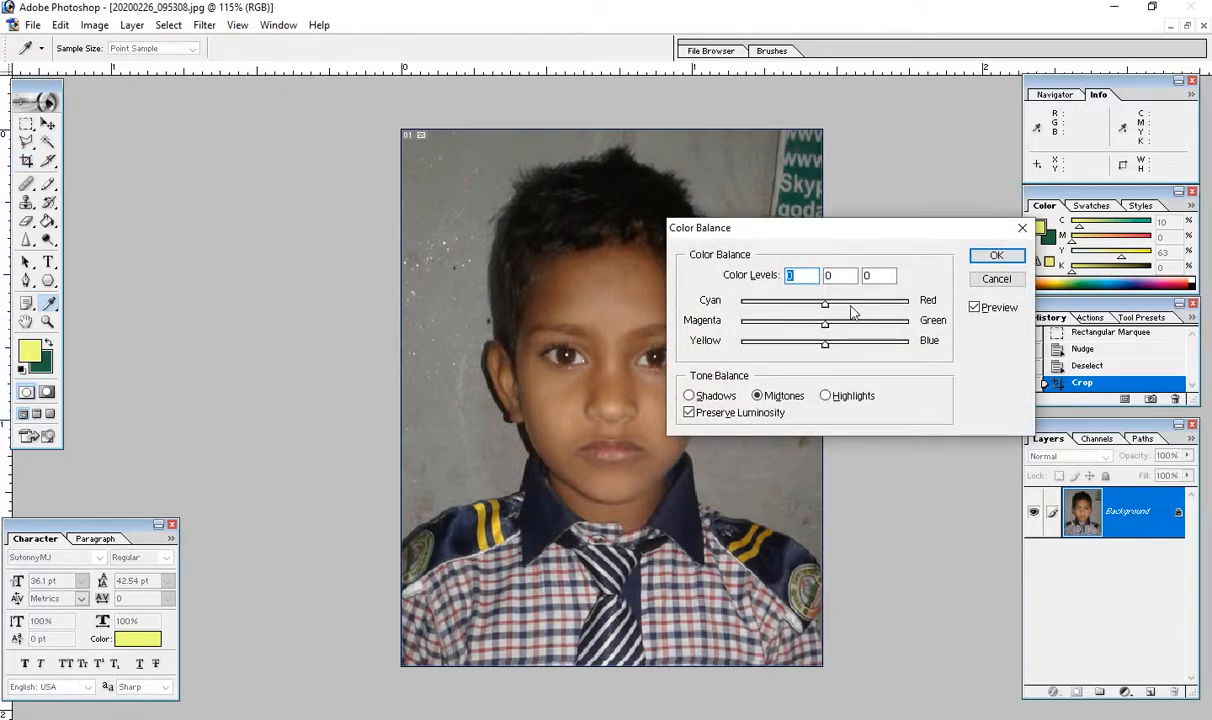
{"action": "left_click_drag", "start_coordinate": [825, 304], "coordinate": [833, 346]}
{"action": "left_click_drag", "start_coordinate": [804, 275], "coordinate": [714, 274]}
{"action": "type", "text": "0"}
{"action": "key", "text": "Tab"}
{"action": "key", "text": "Tab"}
{"action": "type", "text": "0"}
{"action": "key", "text": "Escape"}
- Brighten the portrait with an RGB Curves adjustment, raising input 107 to output 129
{"action": "key", "text": "ctrl+m"}
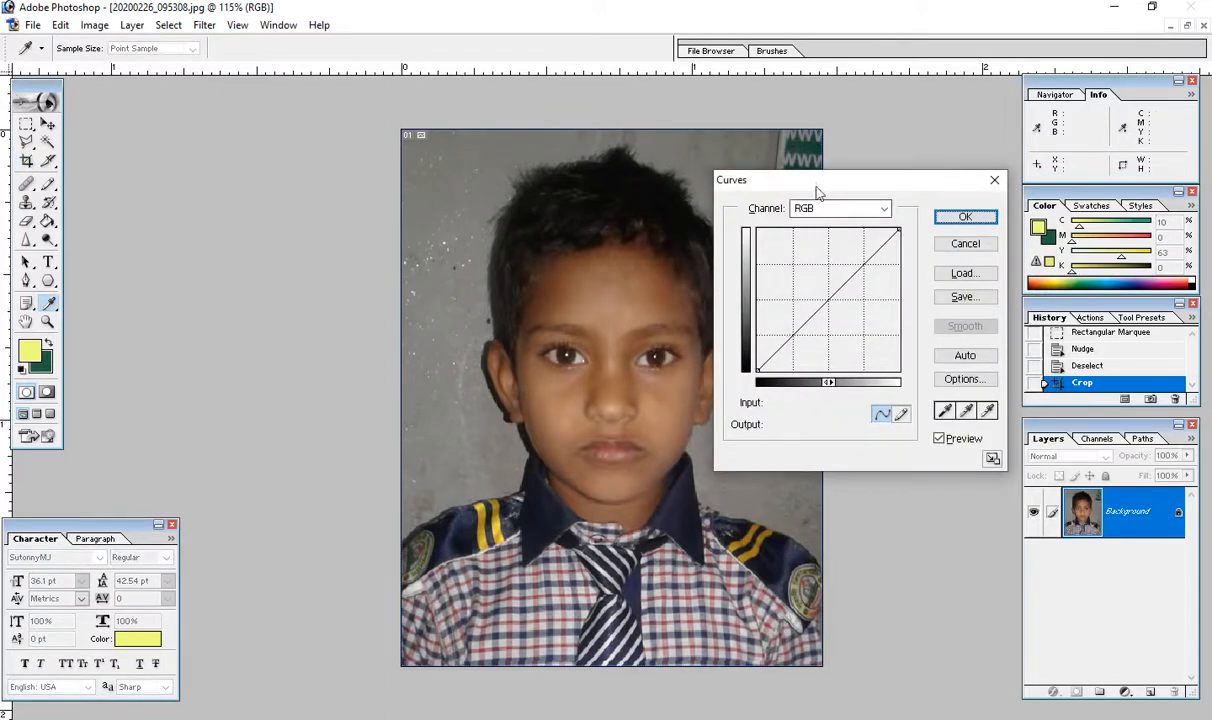
{"action": "left_click_drag", "start_coordinate": [893, 181], "coordinate": [902, 231]}
{"action": "mouse_move", "coordinate": [828, 356]}
{"action": "left_mouse_down"}
{"action": "mouse_move", "coordinate": [815, 343]}
{"action": "mouse_move", "coordinate": [844, 360]}
{"action": "mouse_move", "coordinate": [825, 348]}
{"action": "left_mouse_up"}
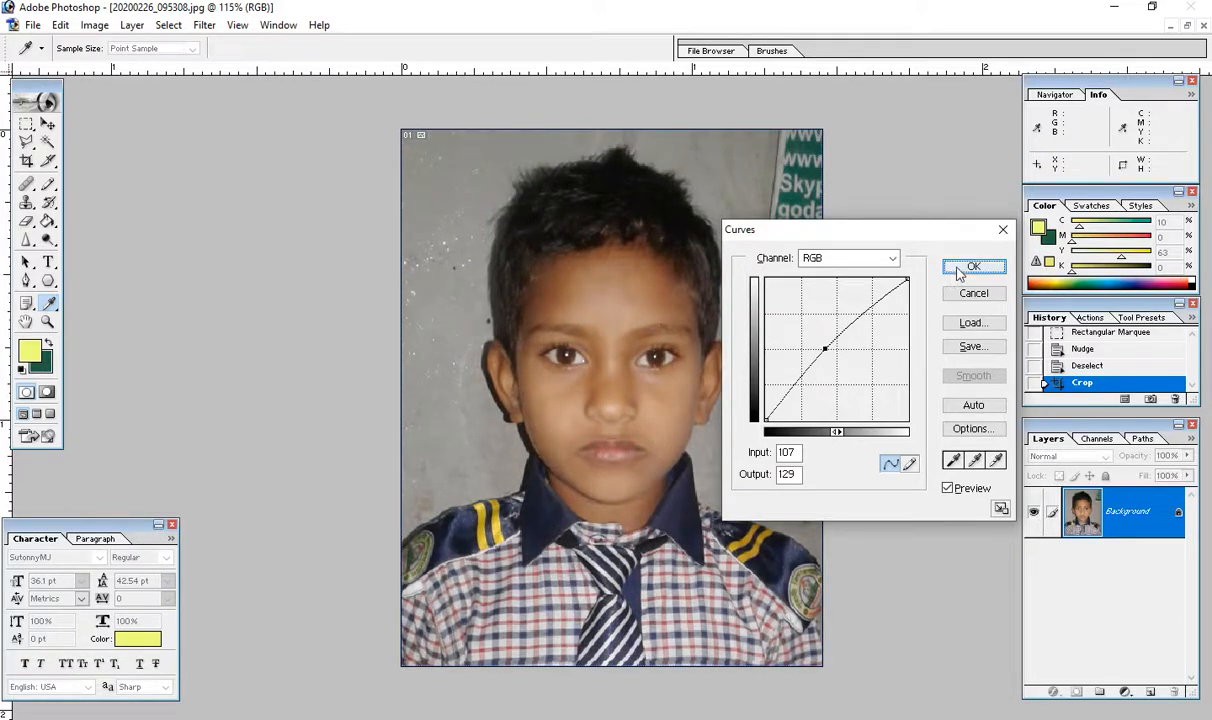
{"action": "left_click", "coordinate": [963, 266]}
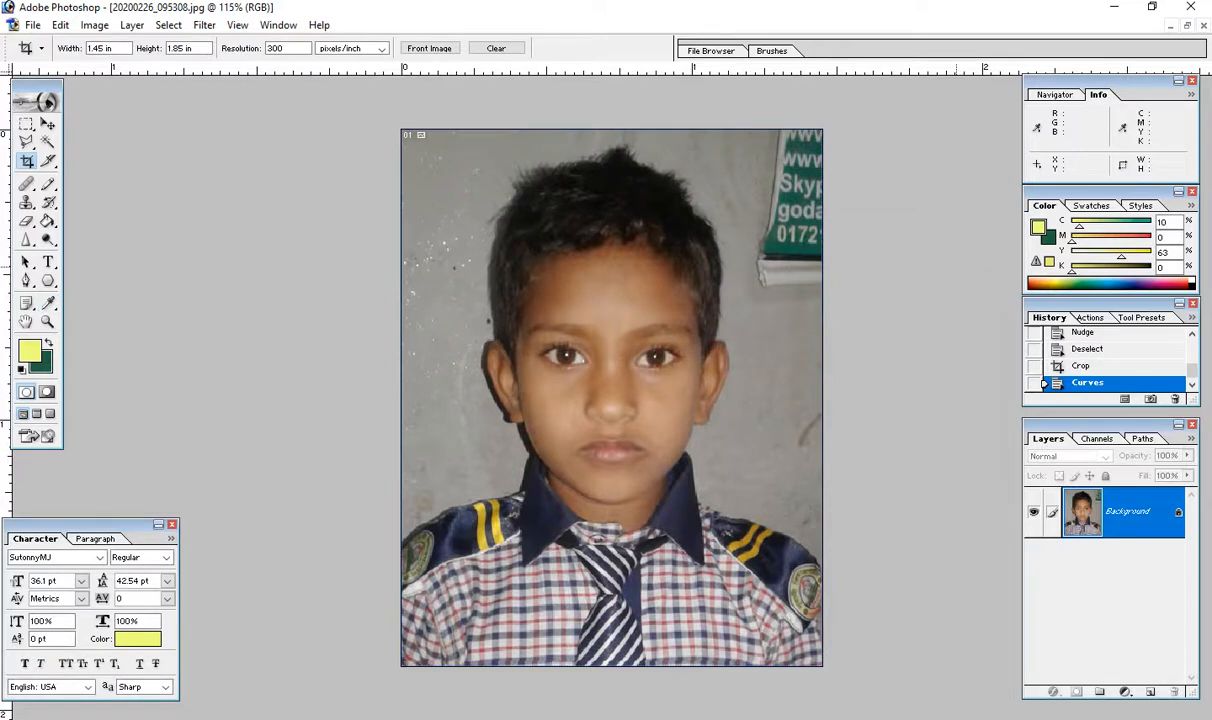
- Apply Auto Levels to the portrait, comparing it with the unadjusted version by undoing it once
{"action": "key", "text": "ctrl+shift+l"}
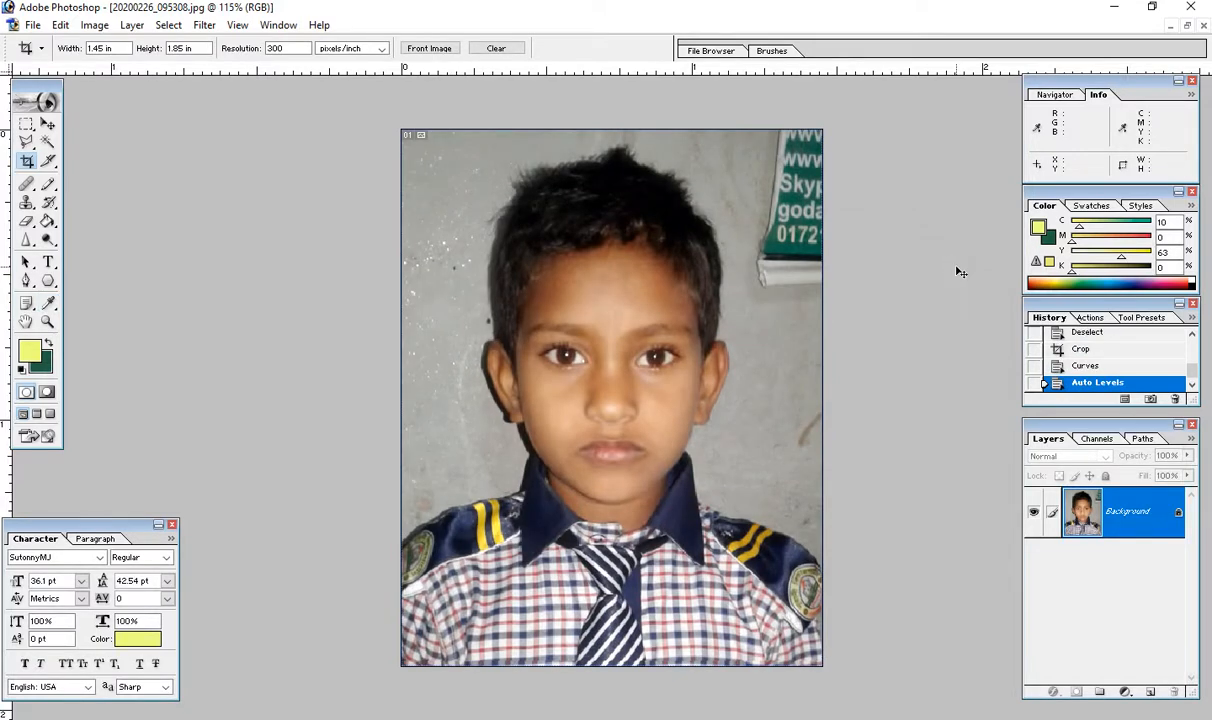
{"action": "key", "text": "ctrl+z"}
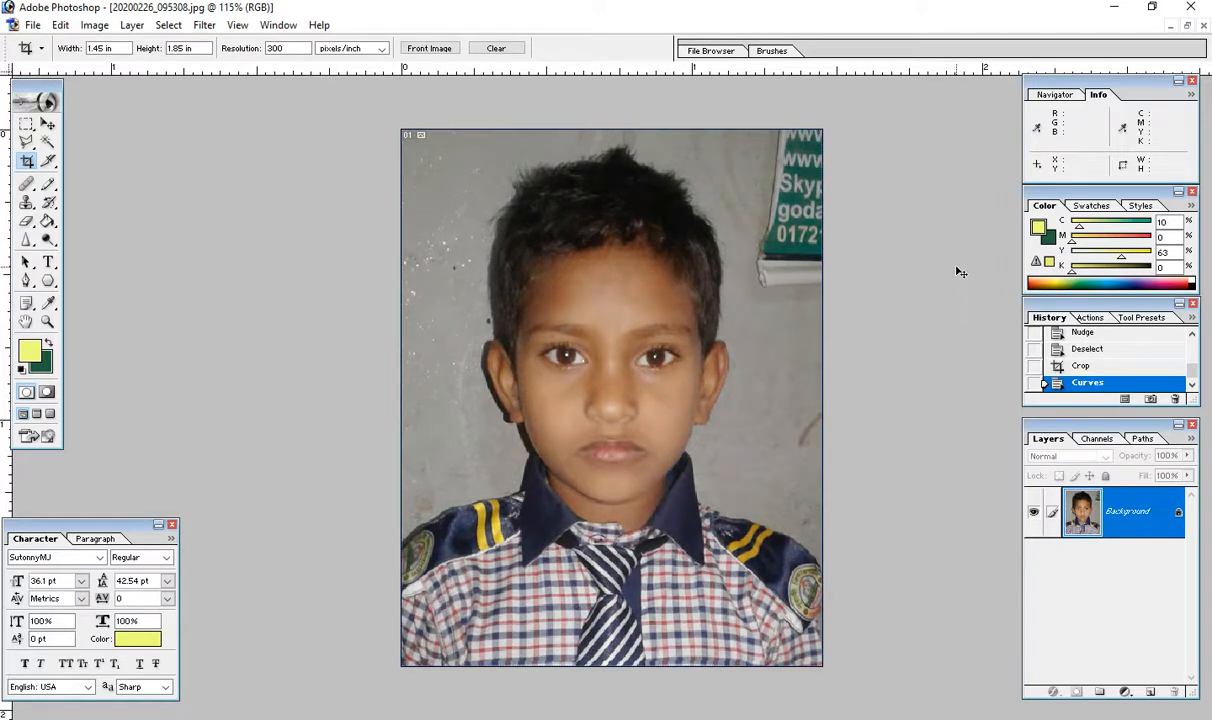
{"action": "key", "text": "ctrl+shift+k"}
{"action": "key", "text": "Escape"}
{"action": "key", "text": "ctrl+shift+l"}
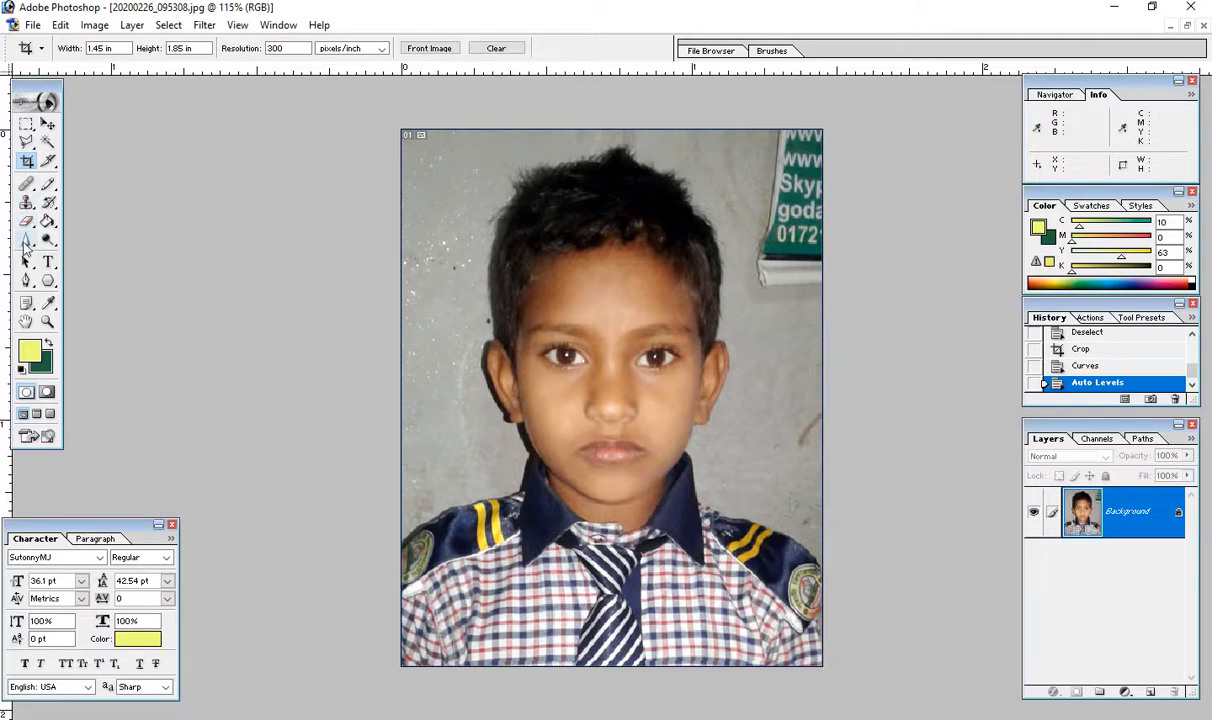
- Lighten the dark skin around the boy's forehead and hairline with the Dodge tool, size 50, Midtones range, 30% exposure
{"action": "left_click", "coordinate": [27, 240]}
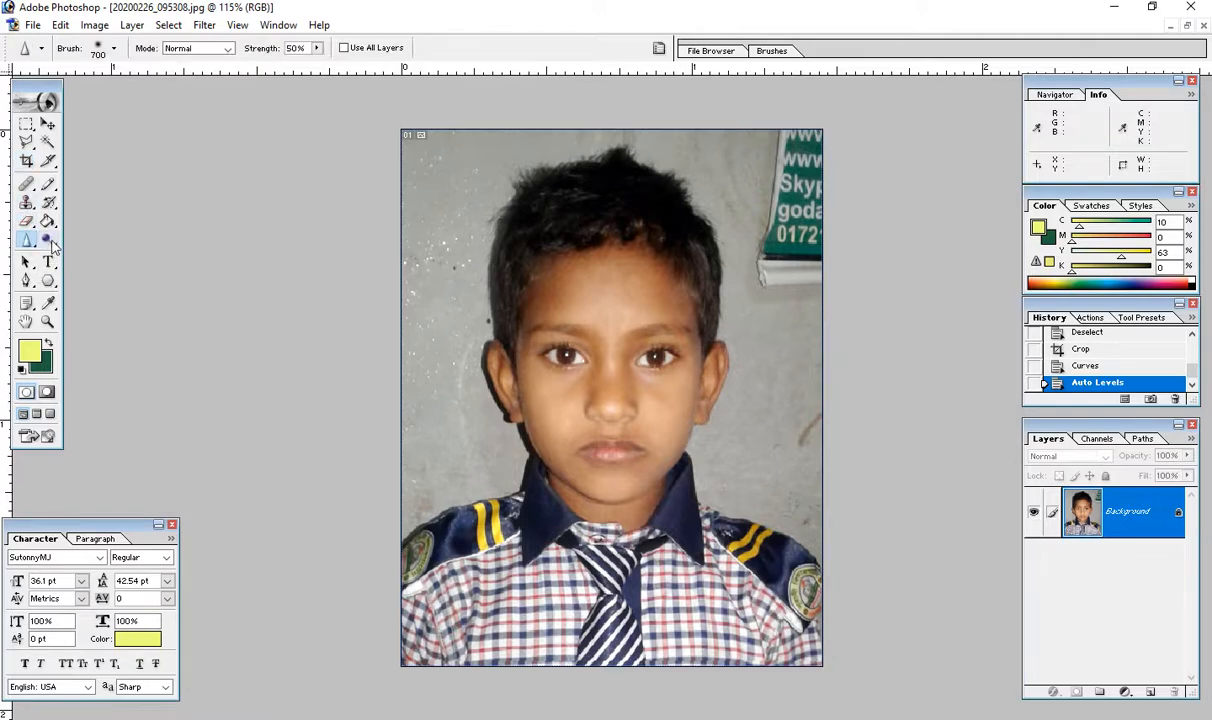
{"action": "left_click", "coordinate": [47, 240]}
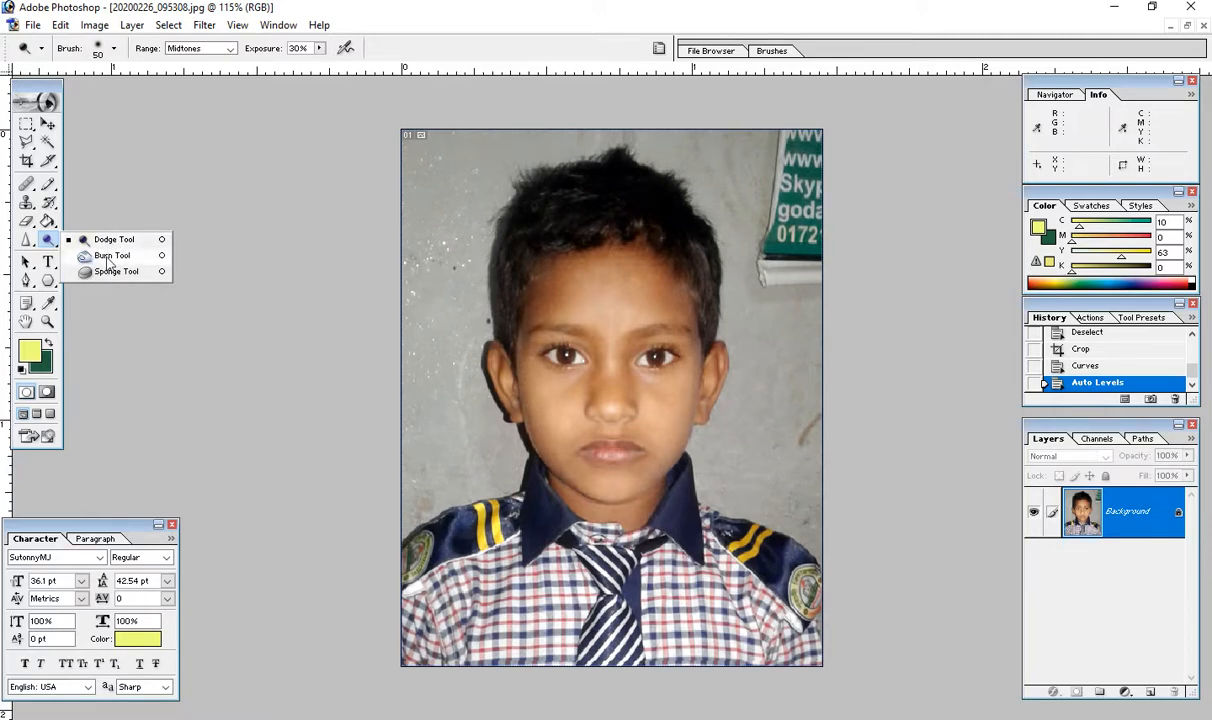
{"action": "left_click", "coordinate": [106, 256]}
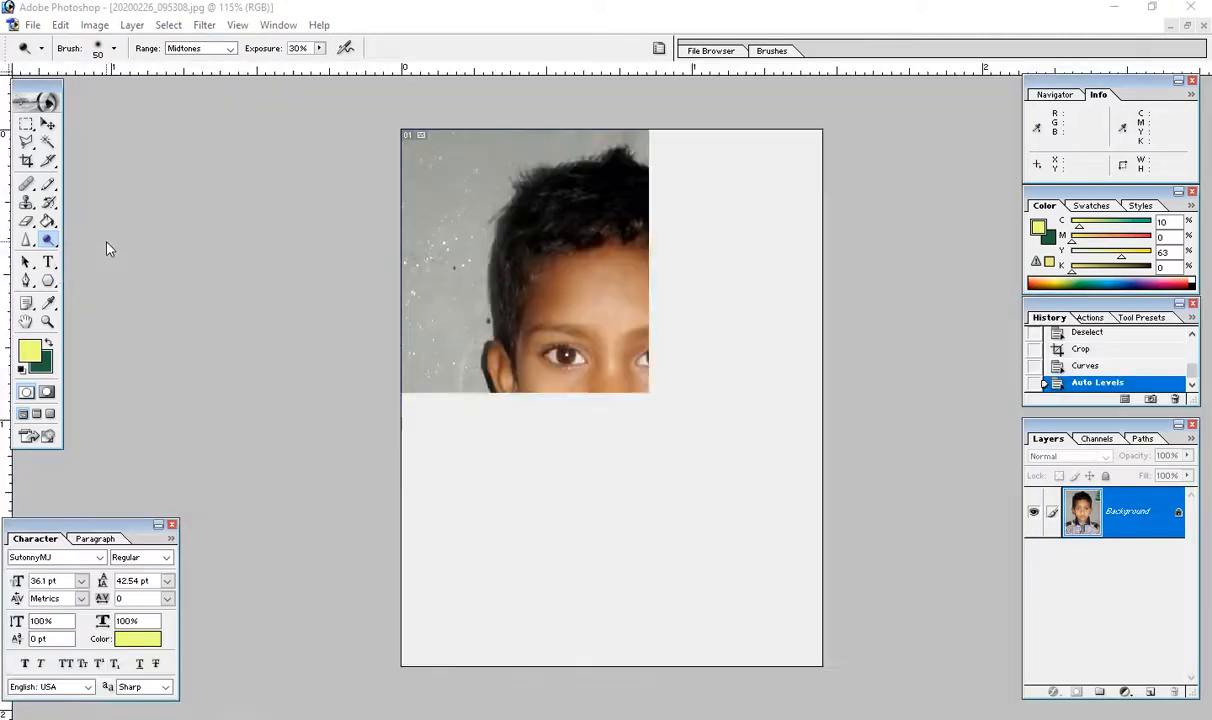
{"action": "left_click", "coordinate": [496, 324]}
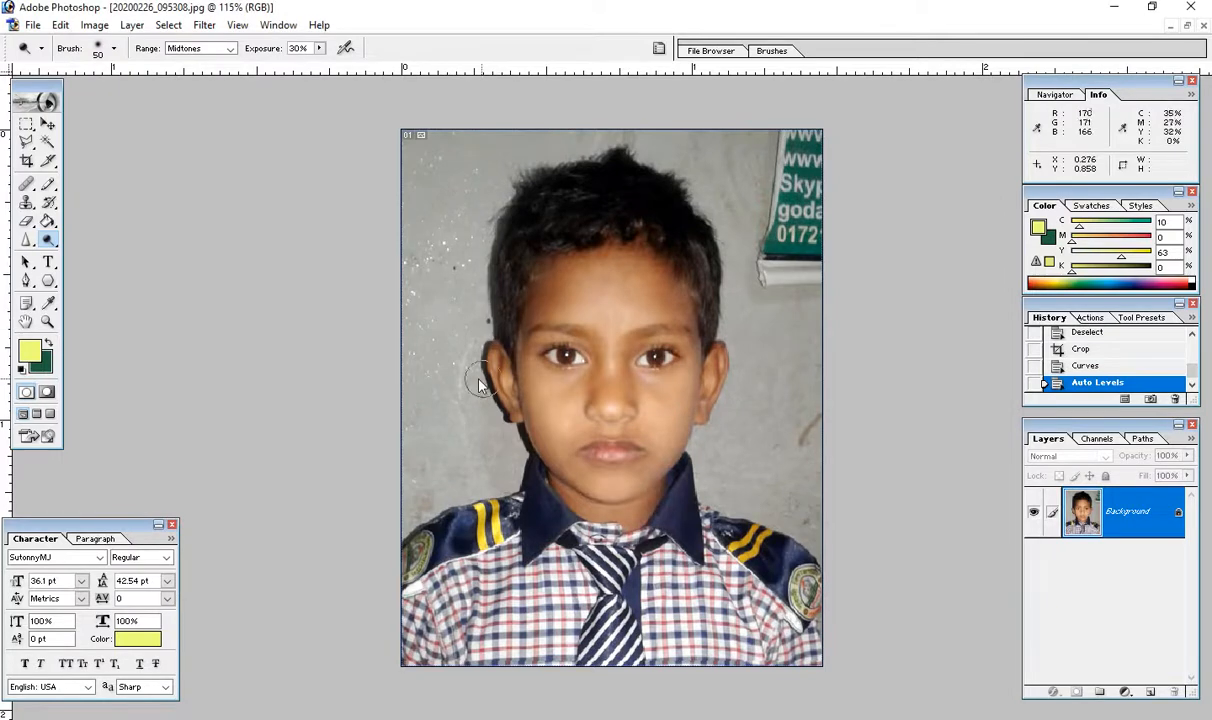
{"action": "left_click", "coordinate": [543, 304]}
{"action": "left_click", "coordinate": [543, 304]}
{"action": "left_click", "coordinate": [530, 290]}
{"action": "left_click", "coordinate": [514, 284]}
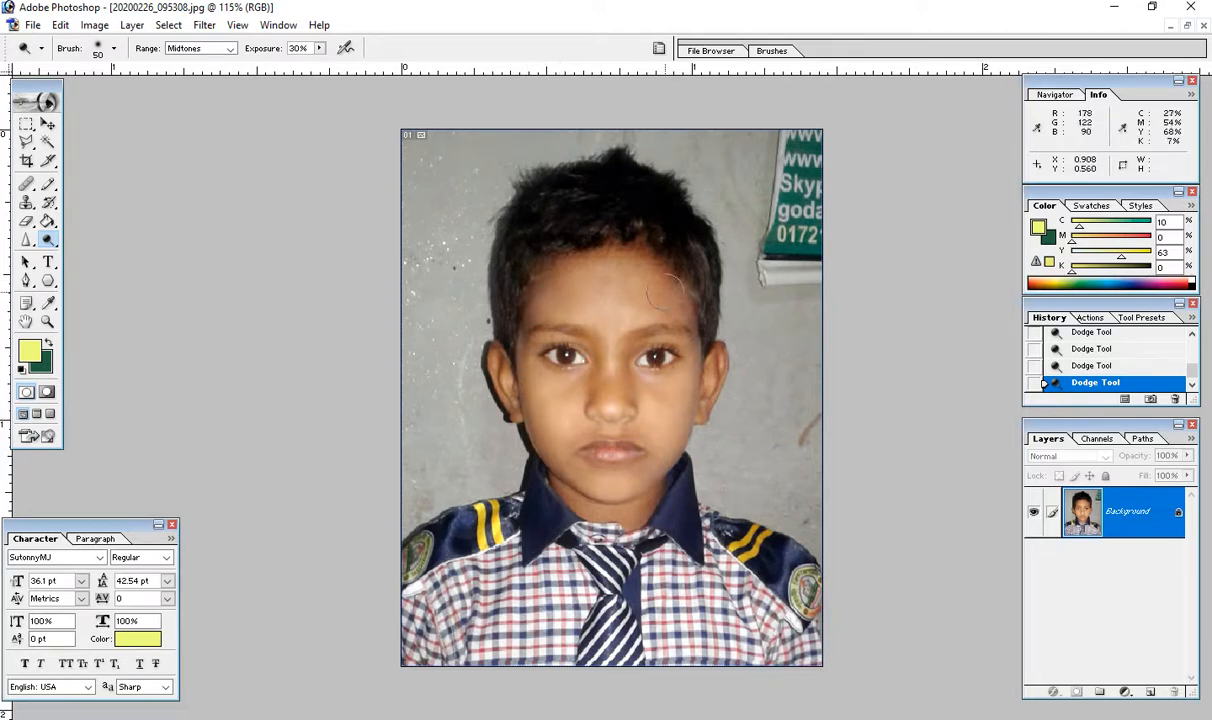
- Examine the boy's eyes, nose, mouth, chin and collar close up, with the Dodge brush reduced to size 40
{"action": "left_click_drag", "start_coordinate": [590, 327], "coordinate": [776, 425]}
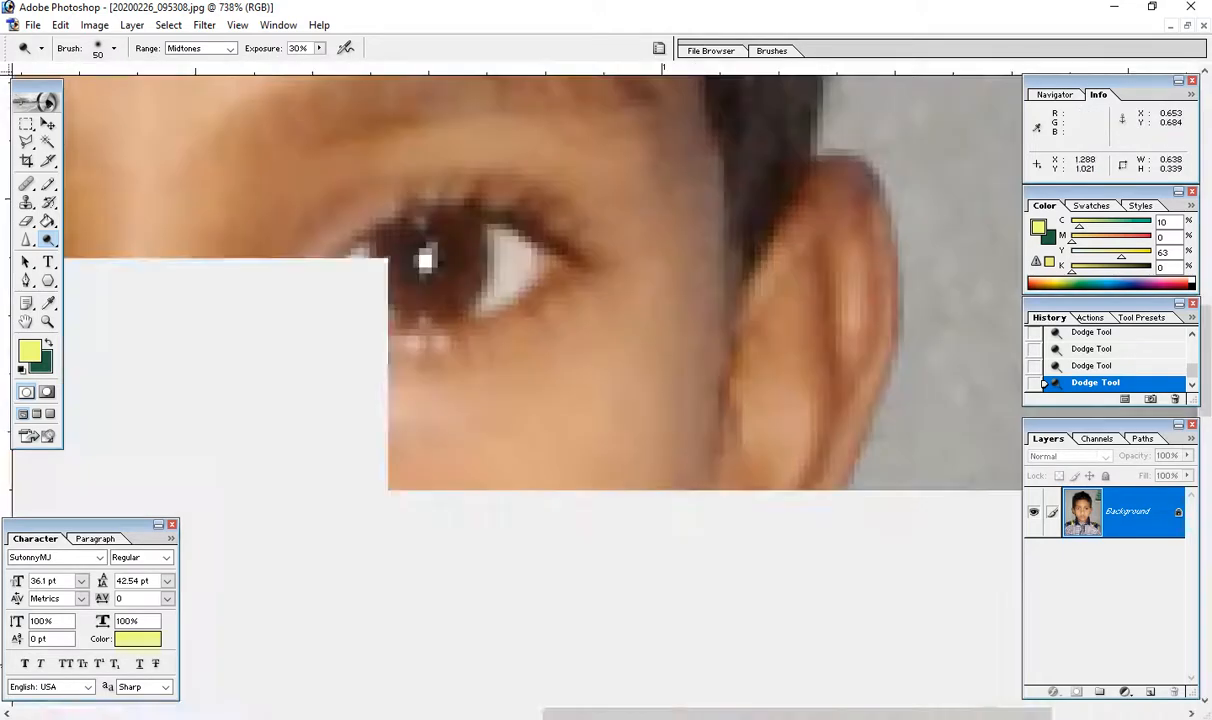
{"action": "key", "text": "["}
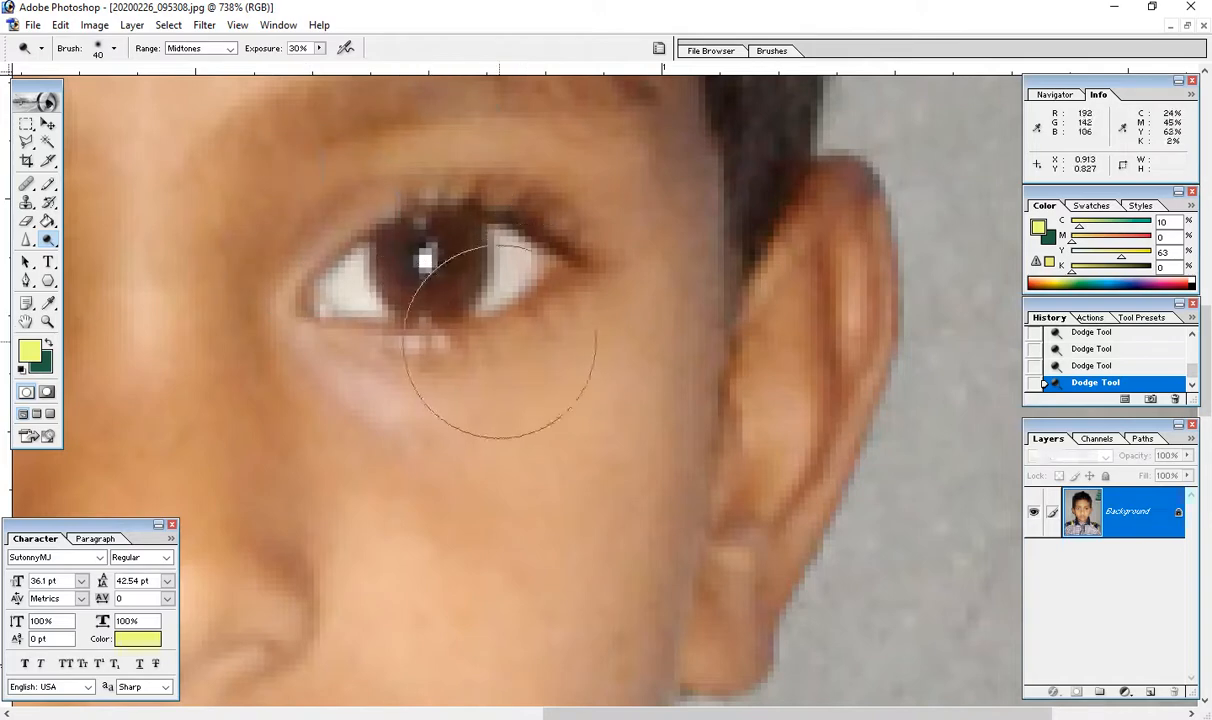
{"action": "left_click_drag", "start_coordinate": [175, 385], "coordinate": [725, 392]}
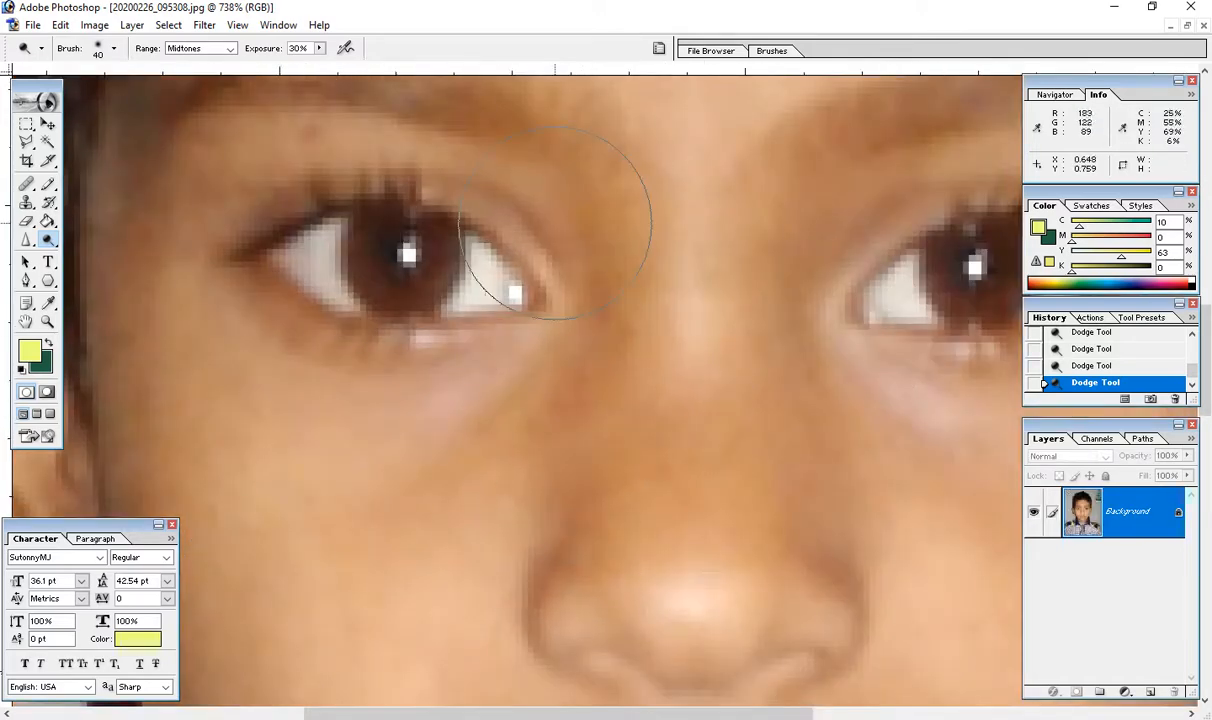
{"action": "key", "text": "Tab"}
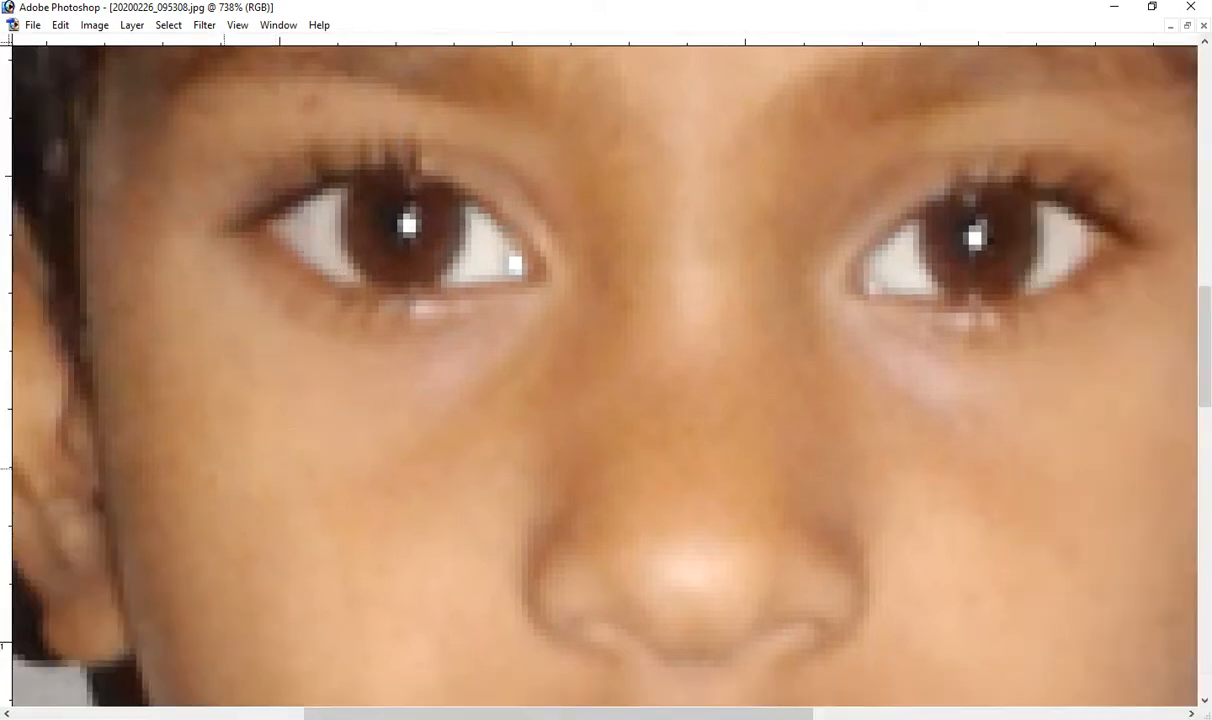
{"action": "left_click_drag", "start_coordinate": [154, 415], "coordinate": [344, 225]}
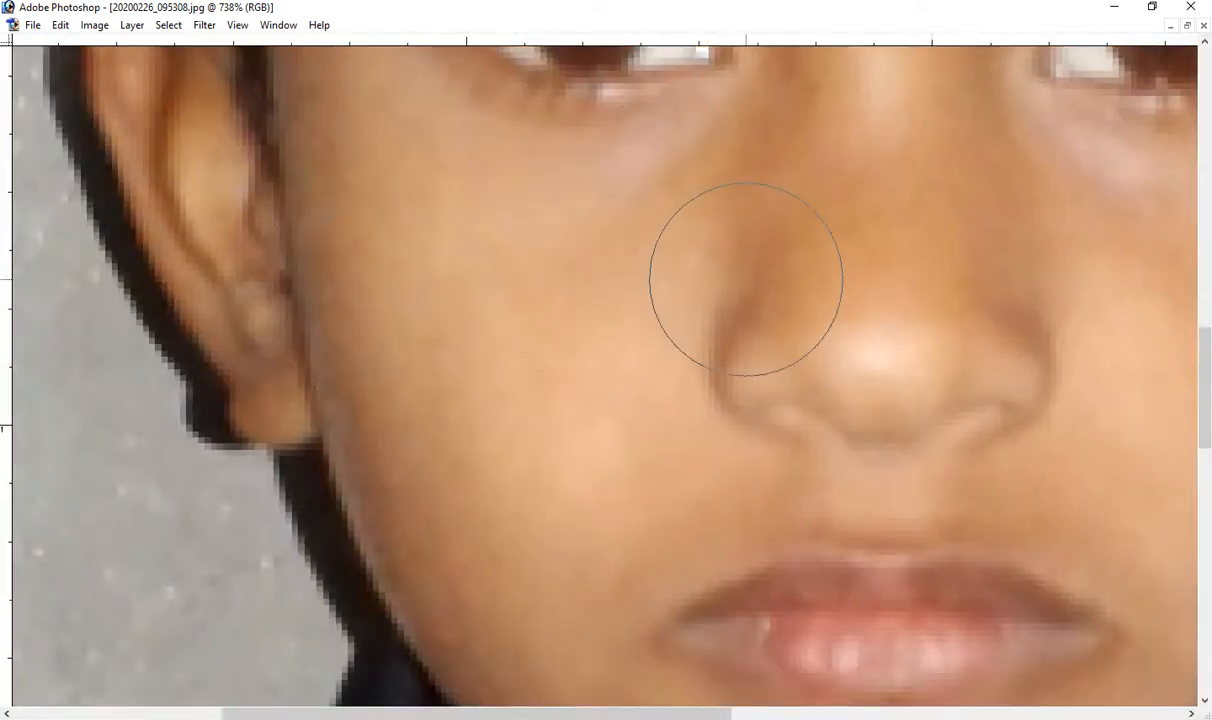
{"action": "left_click_drag", "start_coordinate": [977, 482], "coordinate": [577, 309]}
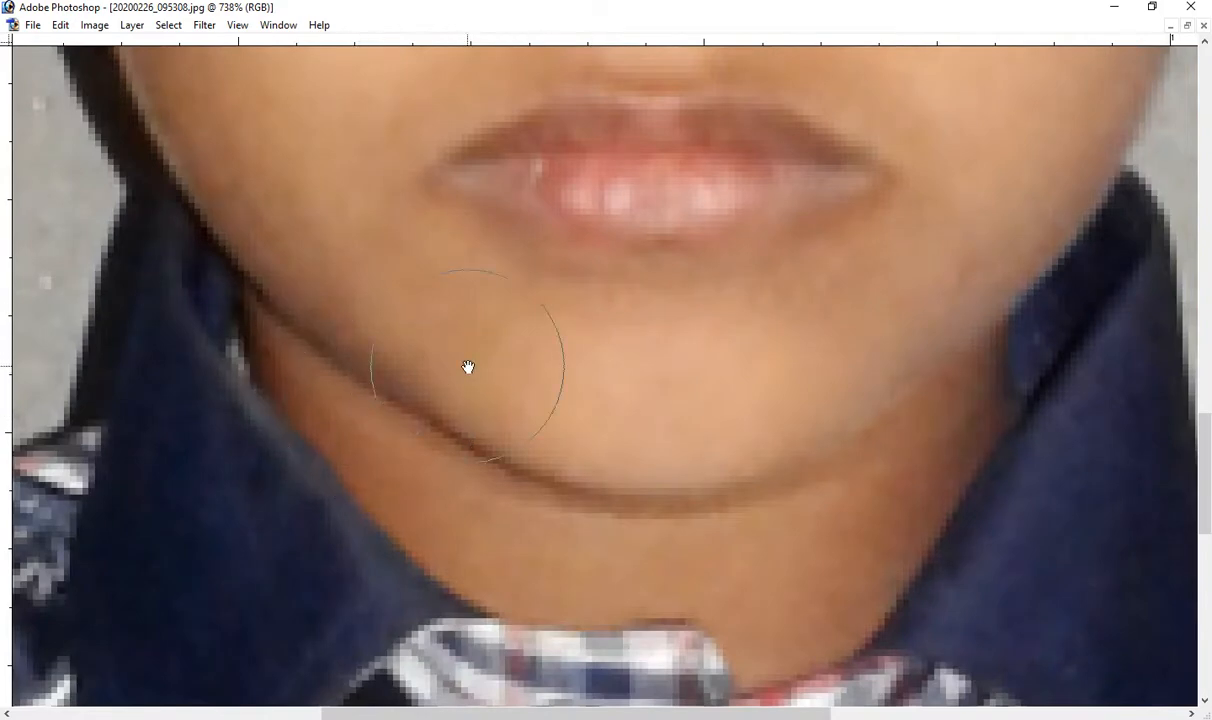
{"action": "left_click_drag", "start_coordinate": [468, 367], "coordinate": [938, 367]}
{"action": "left_click_drag", "start_coordinate": [856, 372], "coordinate": [479, 363]}
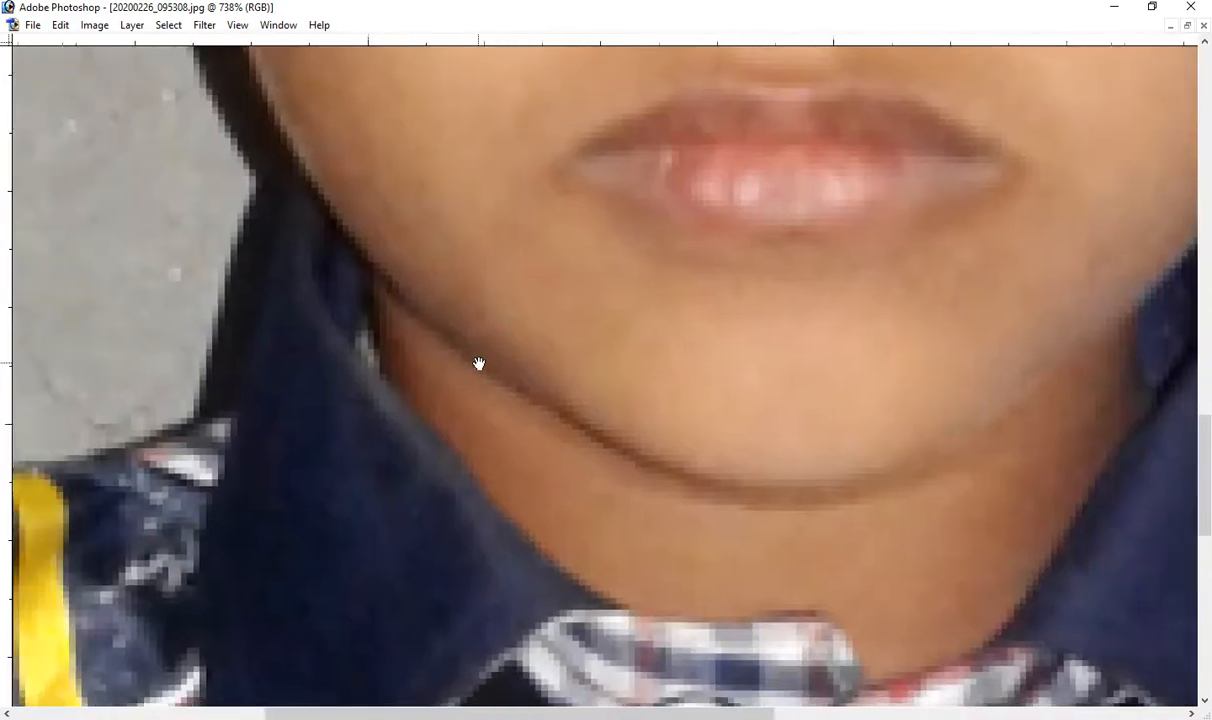
{"action": "mouse_move", "coordinate": [799, 376]}
{"action": "left_mouse_down"}
{"action": "mouse_move", "coordinate": [387, 406]}
{"action": "mouse_move", "coordinate": [727, 388]}
{"action": "mouse_move", "coordinate": [530, 417]}
{"action": "left_mouse_up"}
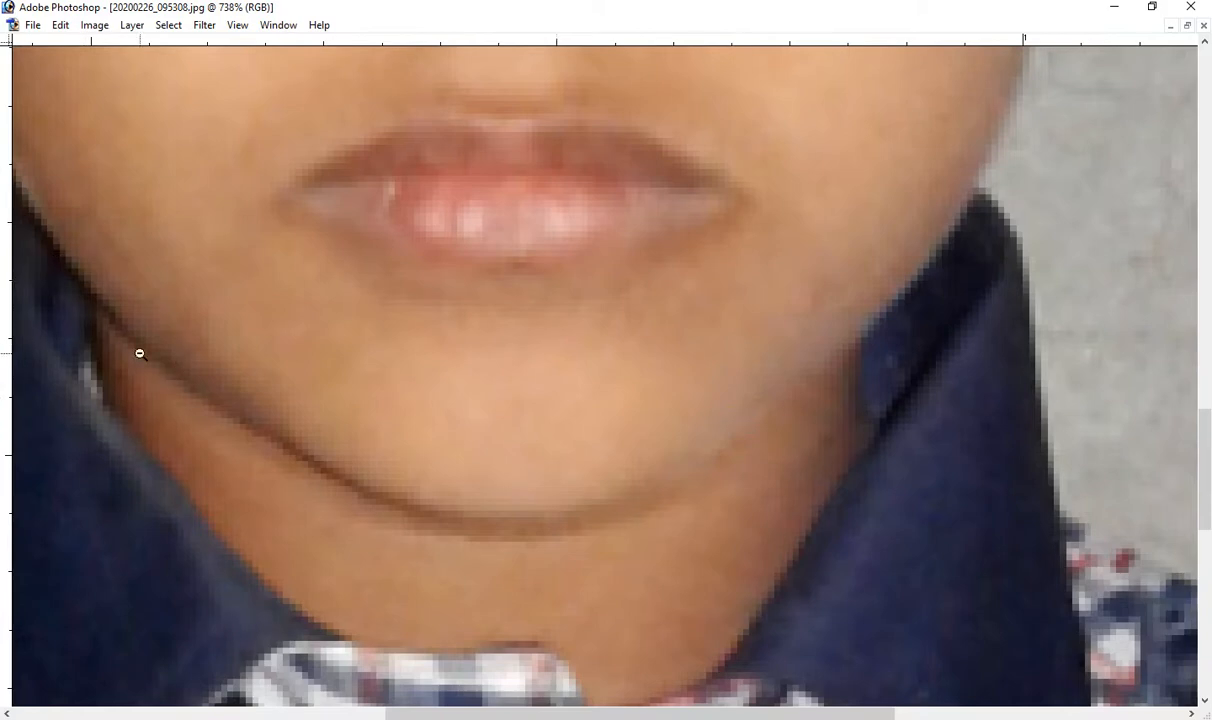
{"action": "left_click", "coordinate": [246, 360]}
{"action": "left_click", "coordinate": [782, 382]}
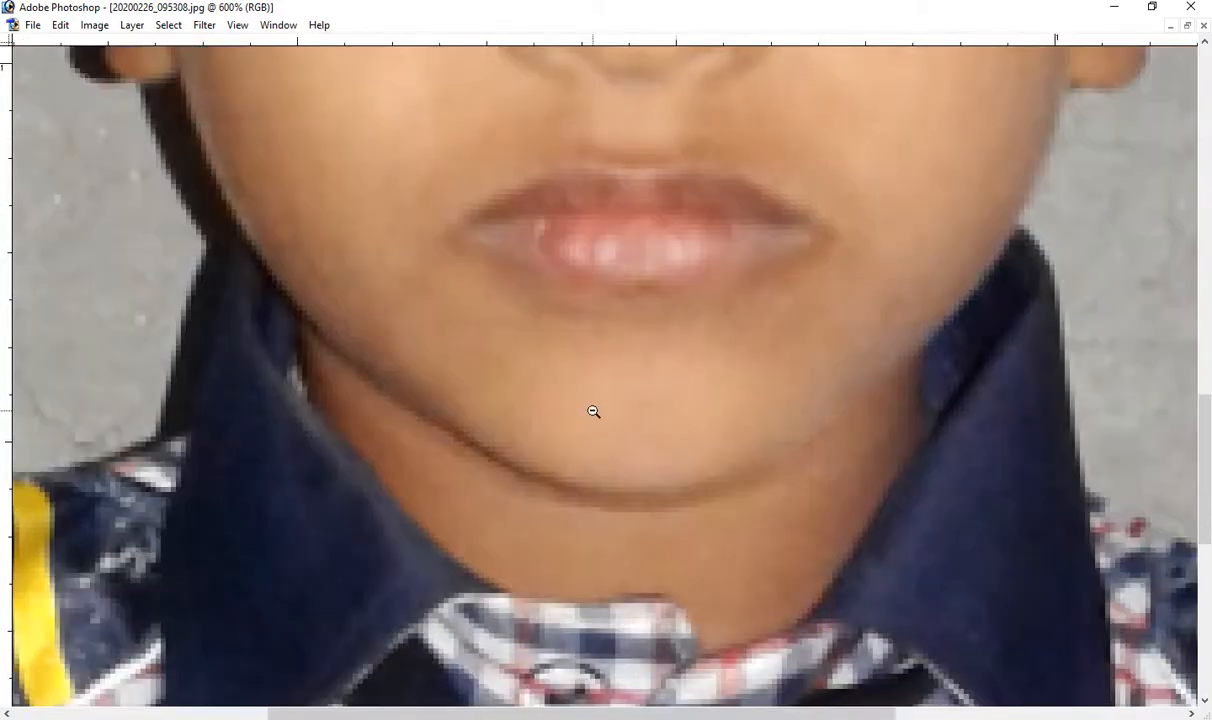
- Examine the dodged portrait, from close-ups of the mouth, chin, collar and eyes to the whole photo at 100%
{"action": "left_click", "coordinate": [600, 409]}
{"action": "left_click", "coordinate": [649, 400]}
{"action": "left_click", "coordinate": [650, 401]}
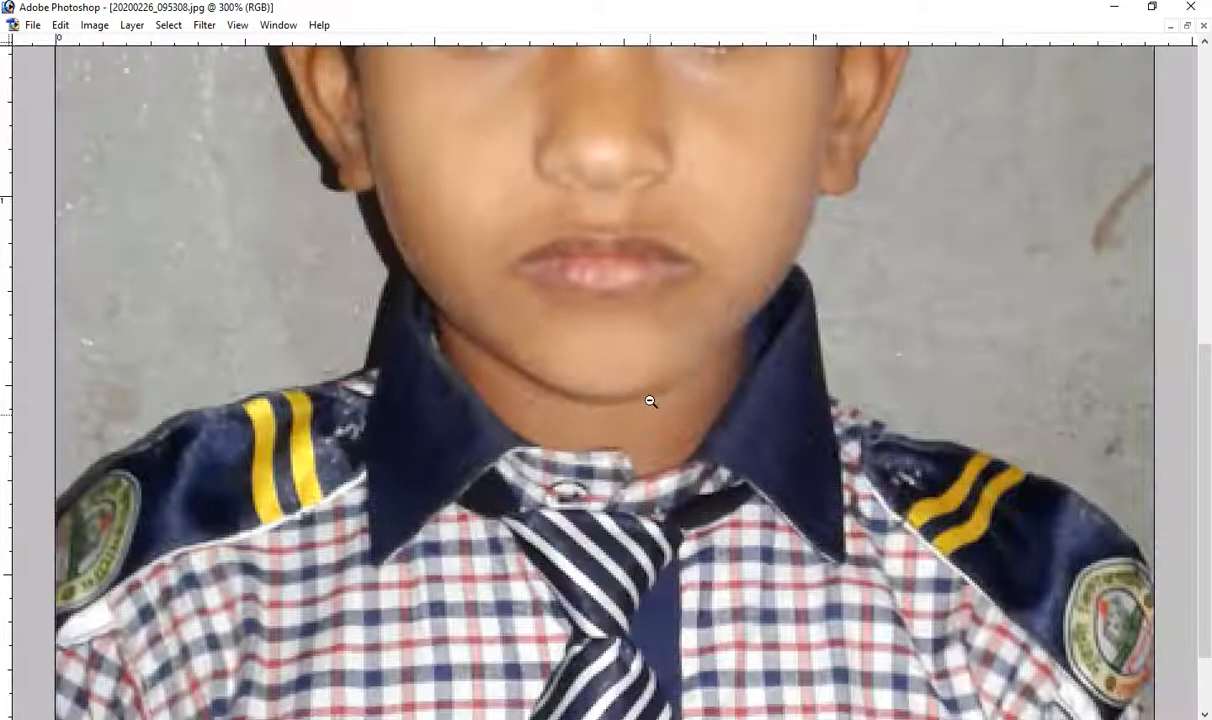
{"action": "left_click", "coordinate": [650, 401]}
{"action": "left_click", "coordinate": [650, 401]}
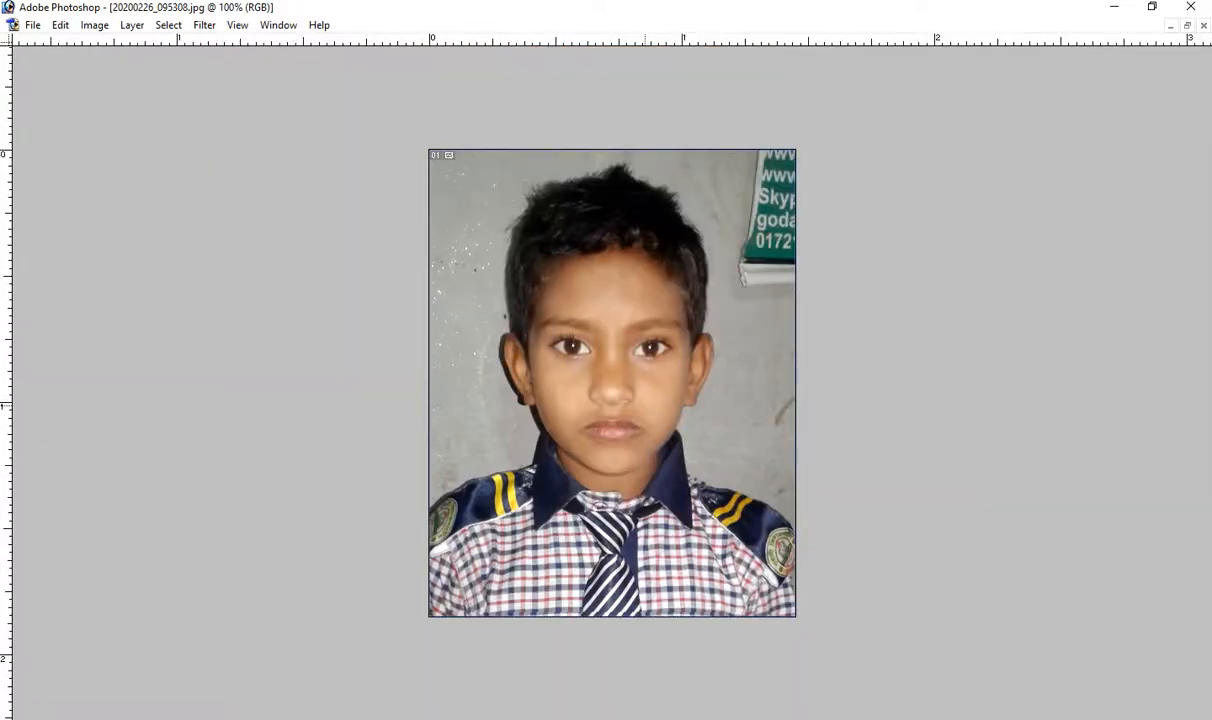
{"action": "left_click", "coordinate": [646, 406]}
{"action": "left_click", "coordinate": [646, 406]}
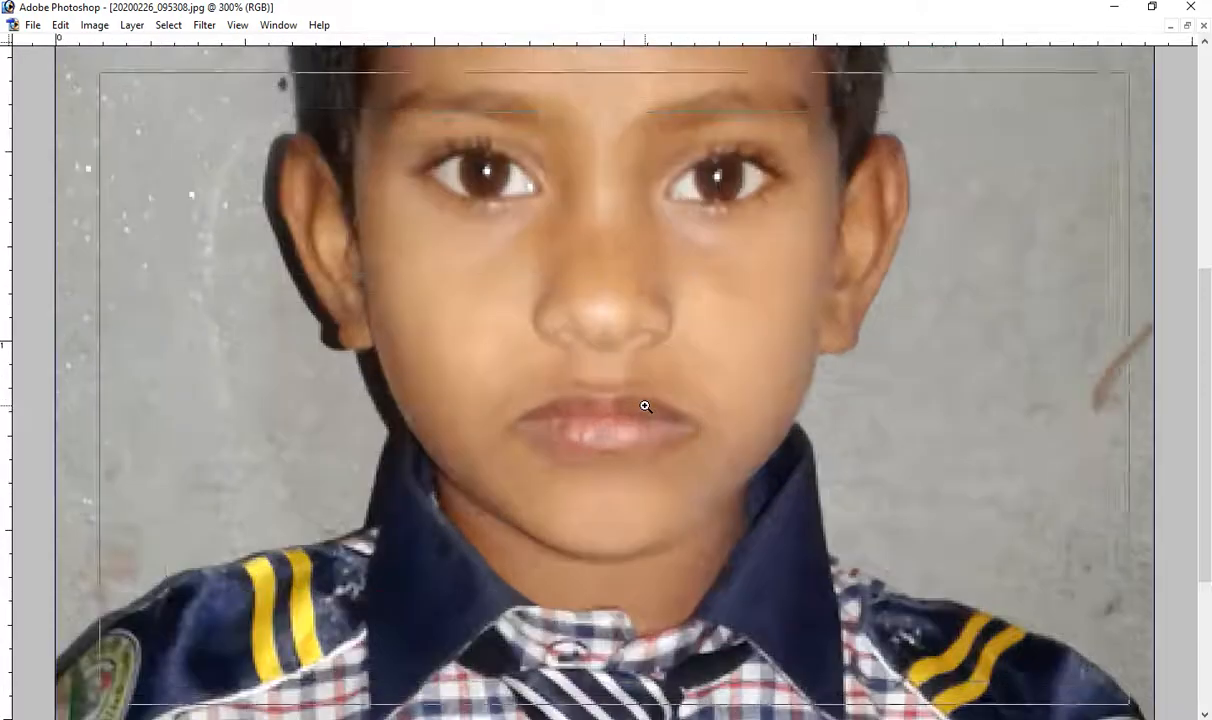
{"action": "left_click", "coordinate": [646, 406]}
{"action": "key", "text": "j"}
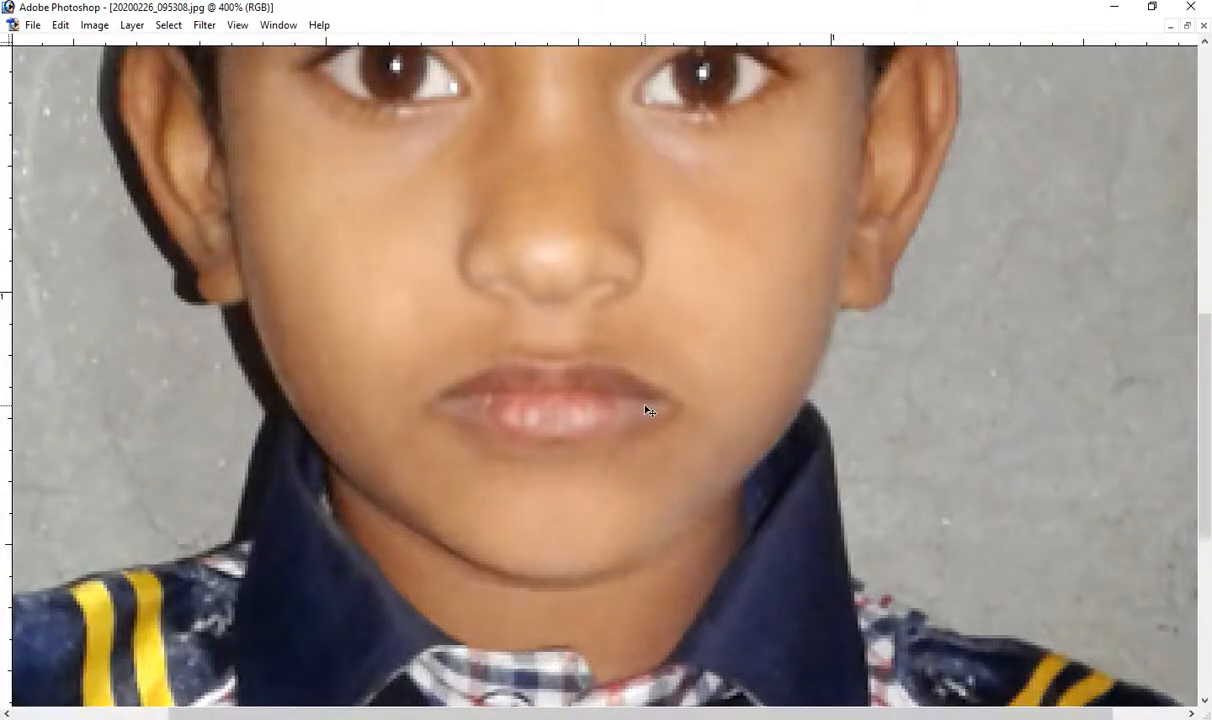
{"action": "left_click", "coordinate": [630, 336], "text": "alt"}
{"action": "left_click", "coordinate": [630, 336], "text": "alt"}
{"action": "left_click", "coordinate": [630, 336], "text": "alt"}
{"action": "left_click", "coordinate": [630, 336], "text": "alt"}
{"action": "left_click", "coordinate": [630, 336], "text": "alt"}
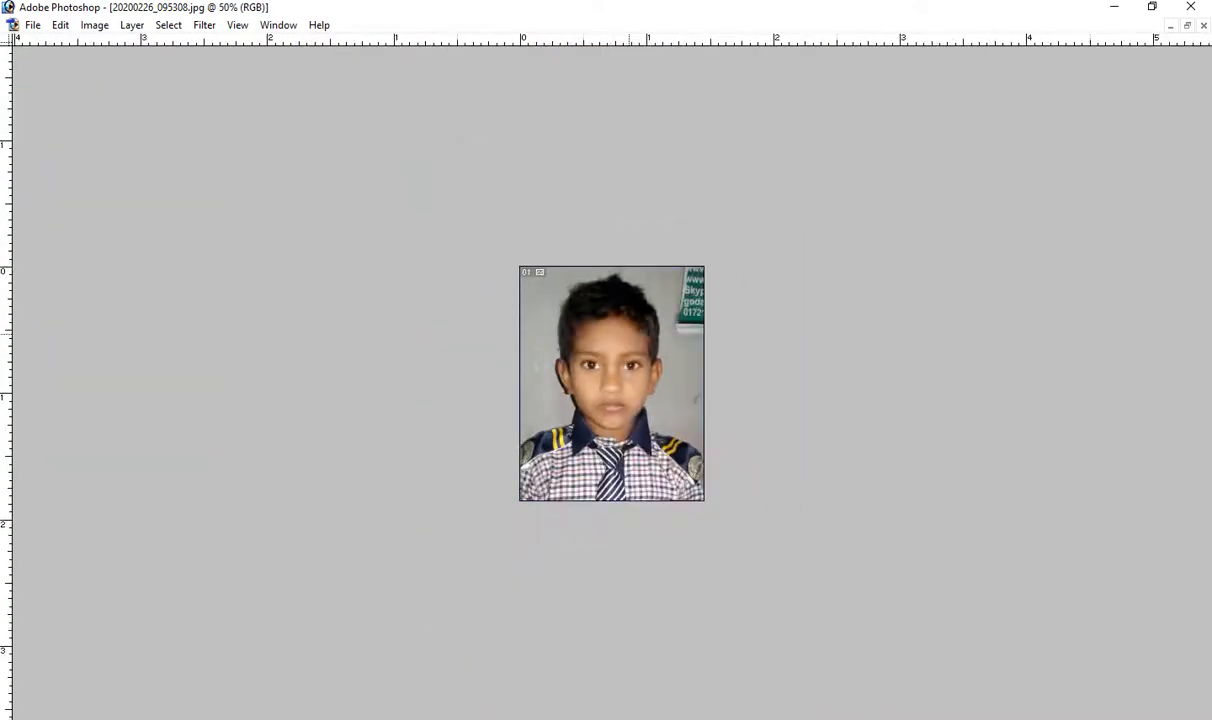
{"action": "key", "text": "ctrl+plus"}
{"action": "key", "text": "ctrl+plus"}
{"action": "key", "text": "Tab"}
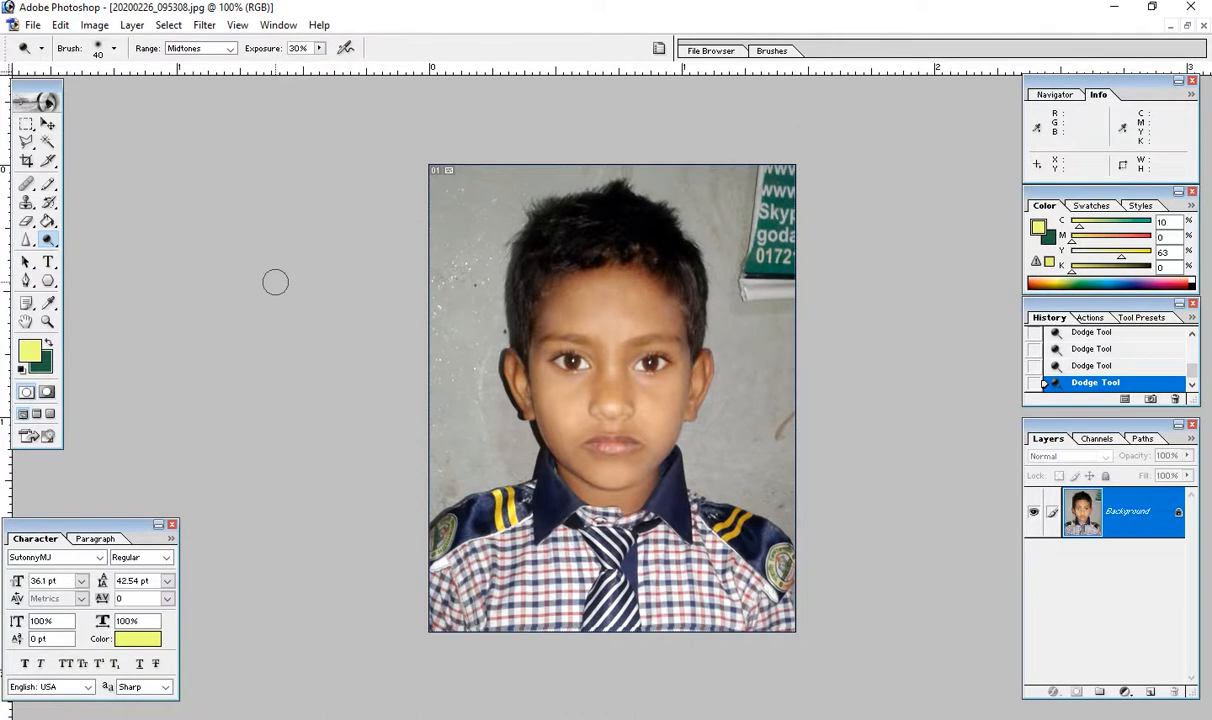
{"action": "key", "text": "ctrl+minus"}
{"action": "key", "text": "ctrl+minus"}
{"action": "key", "text": "ctrl+minus"}
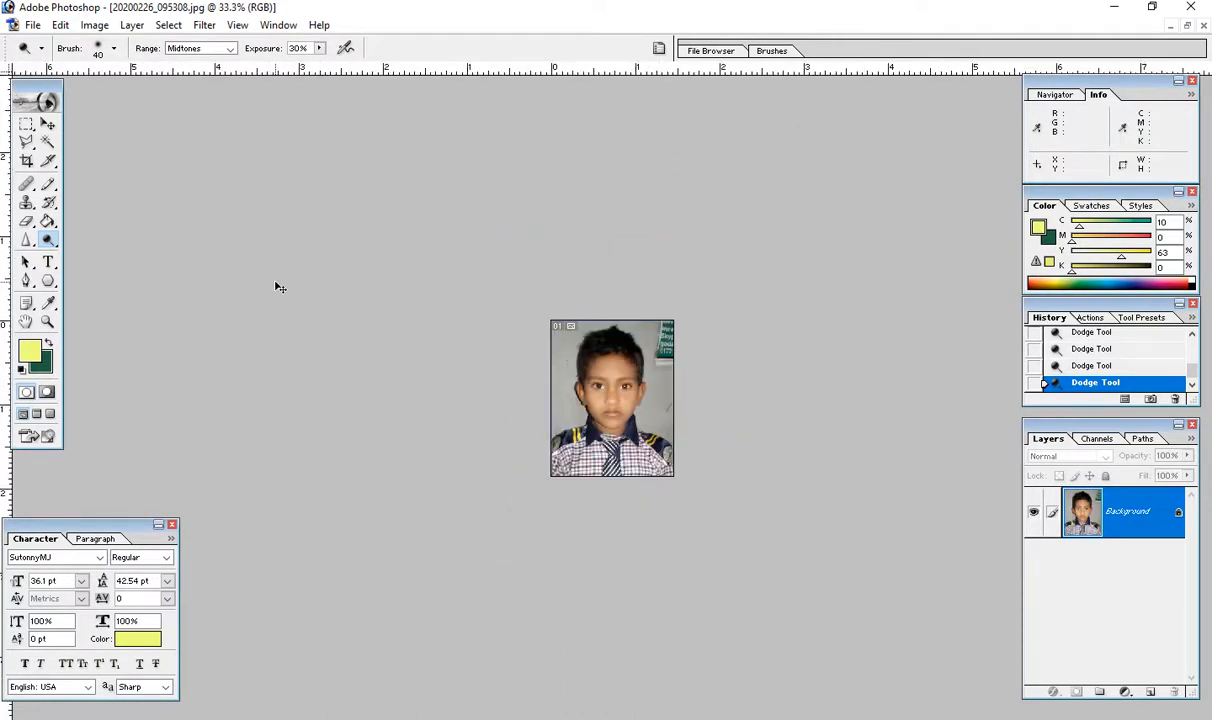
{"action": "key", "text": "ctrl+alt+0"}
{"action": "key", "text": "ctrl+minus"}
{"action": "key", "text": "ctrl+minus"}
{"action": "key", "text": "ctrl+minus"}
{"action": "key", "text": "ctrl+plus"}
{"action": "key", "text": "ctrl+plus"}
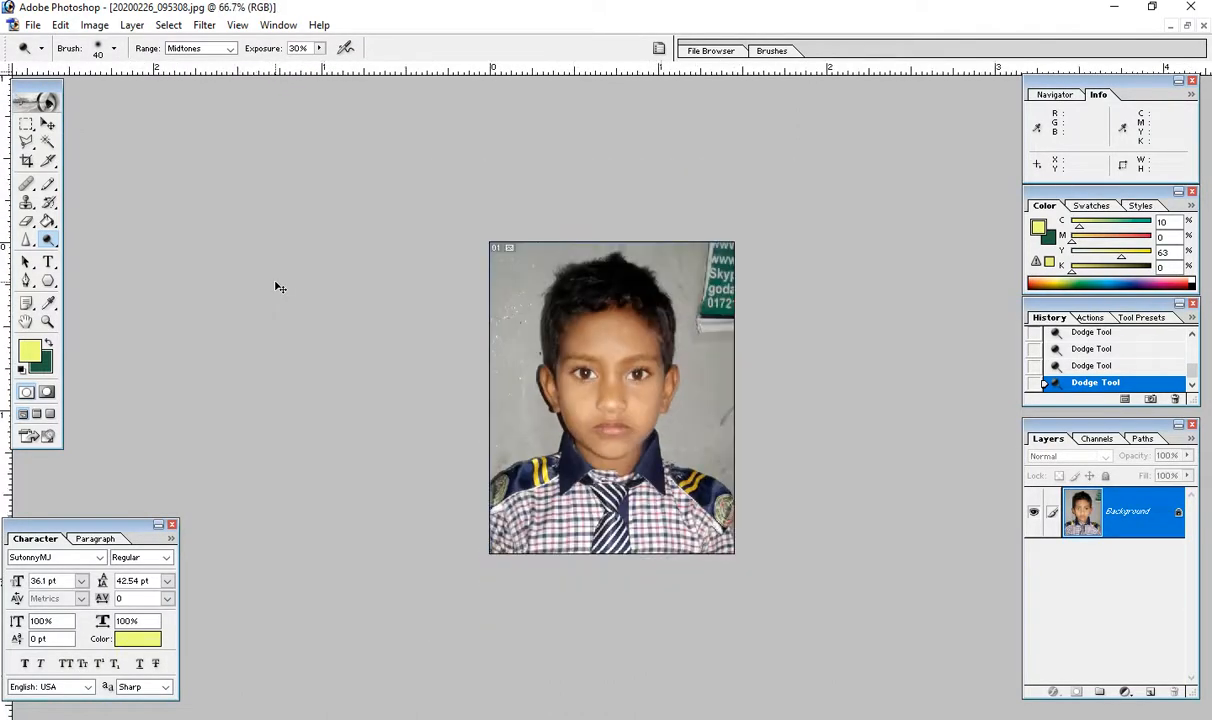
{"action": "key", "text": "ctrl+minus"}
{"action": "key", "text": "ctrl+minus"}
{"action": "key", "text": "ctrl+plus"}
{"action": "key", "text": "ctrl+plus"}
{"action": "key", "text": "ctrl+plus"}
{"action": "key", "text": "ctrl+minus"}
{"action": "key", "text": "ctrl+minus"}
{"action": "key", "text": "ctrl+plus"}
{"action": "key", "text": "ctrl+plus"}
{"action": "key", "text": "ctrl+plus"}
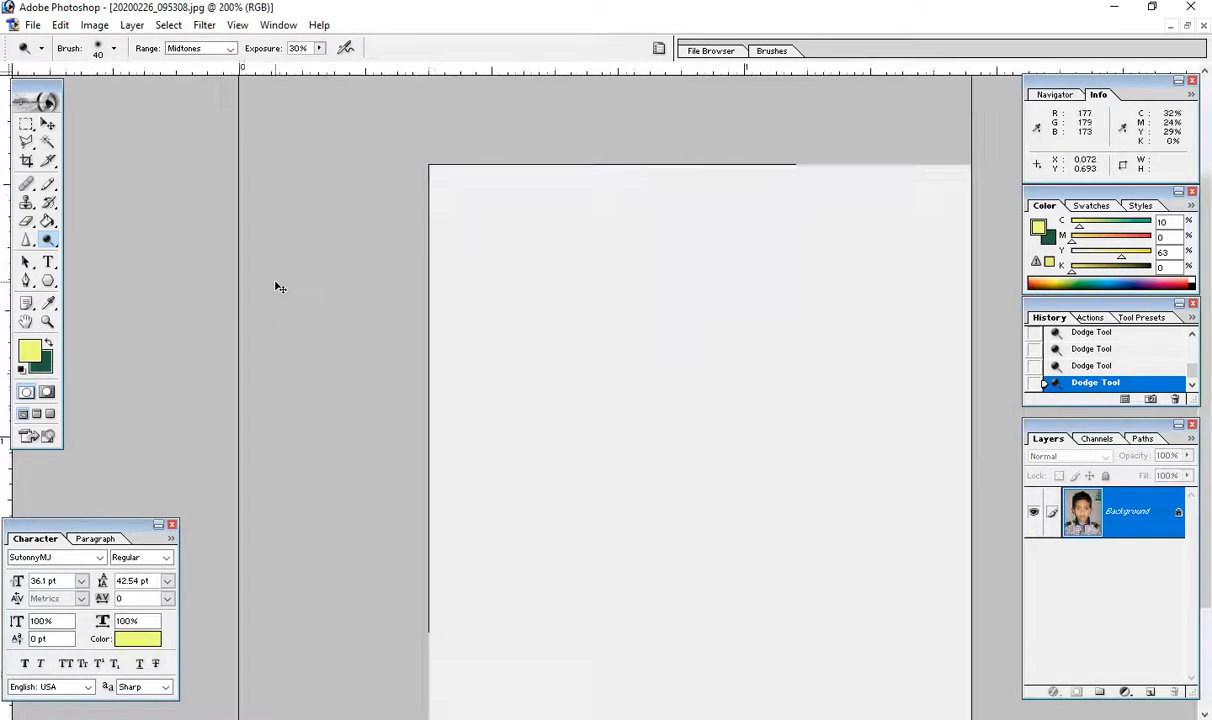
{"action": "key", "text": "ctrl+minus"}
{"action": "key", "text": "ctrl+plus"}
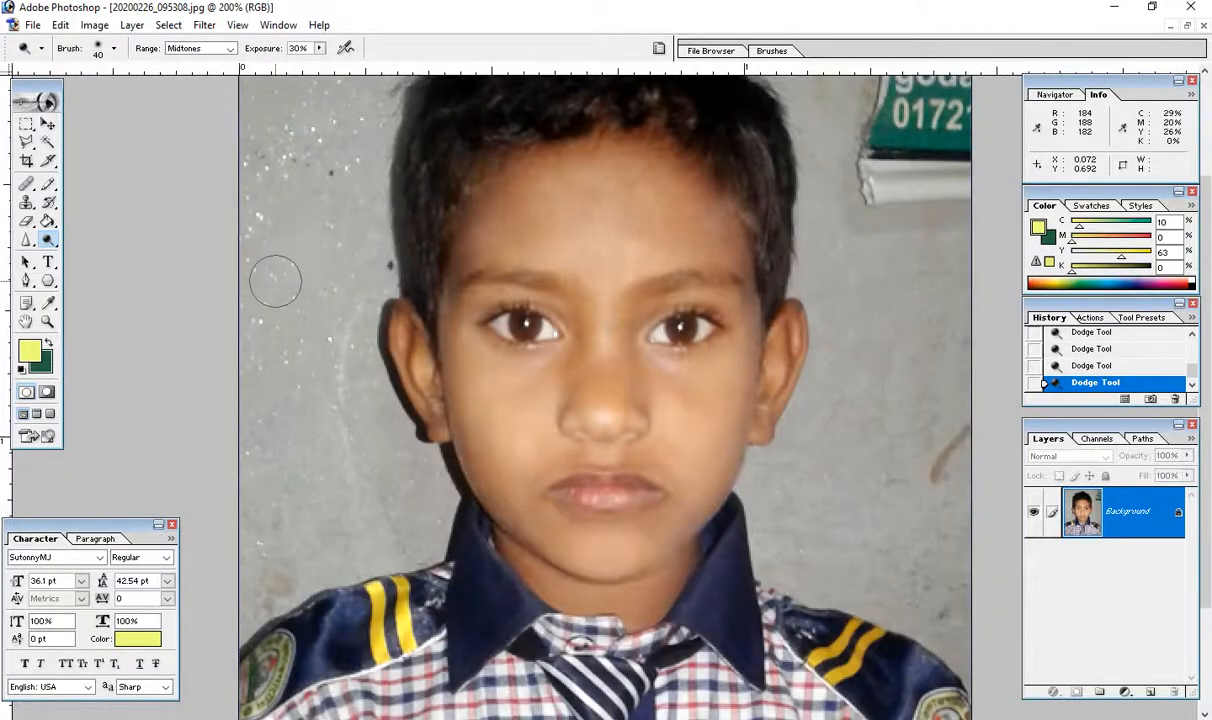
- Clone plain wall over the dark specks beside the boy's hair with the Clone Stamp tool, size 20, 100% opacity
{"action": "left_click", "coordinate": [27, 204]}
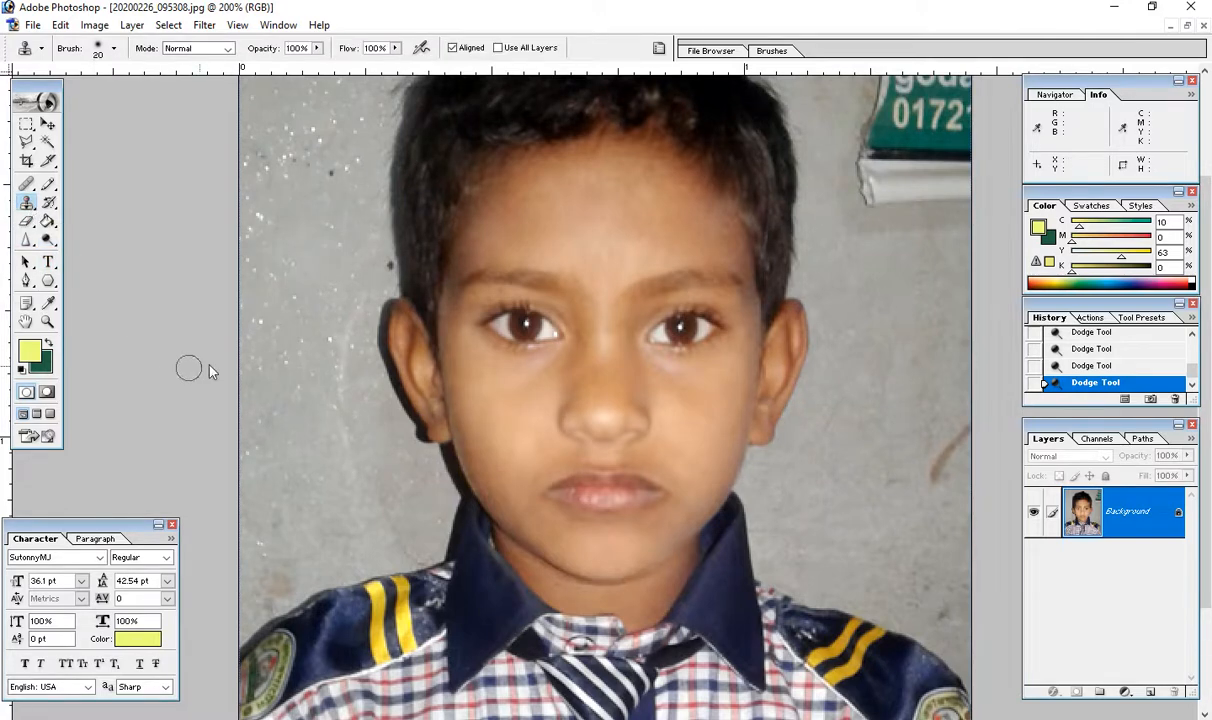
{"action": "left_click", "coordinate": [351, 272], "text": "alt"}
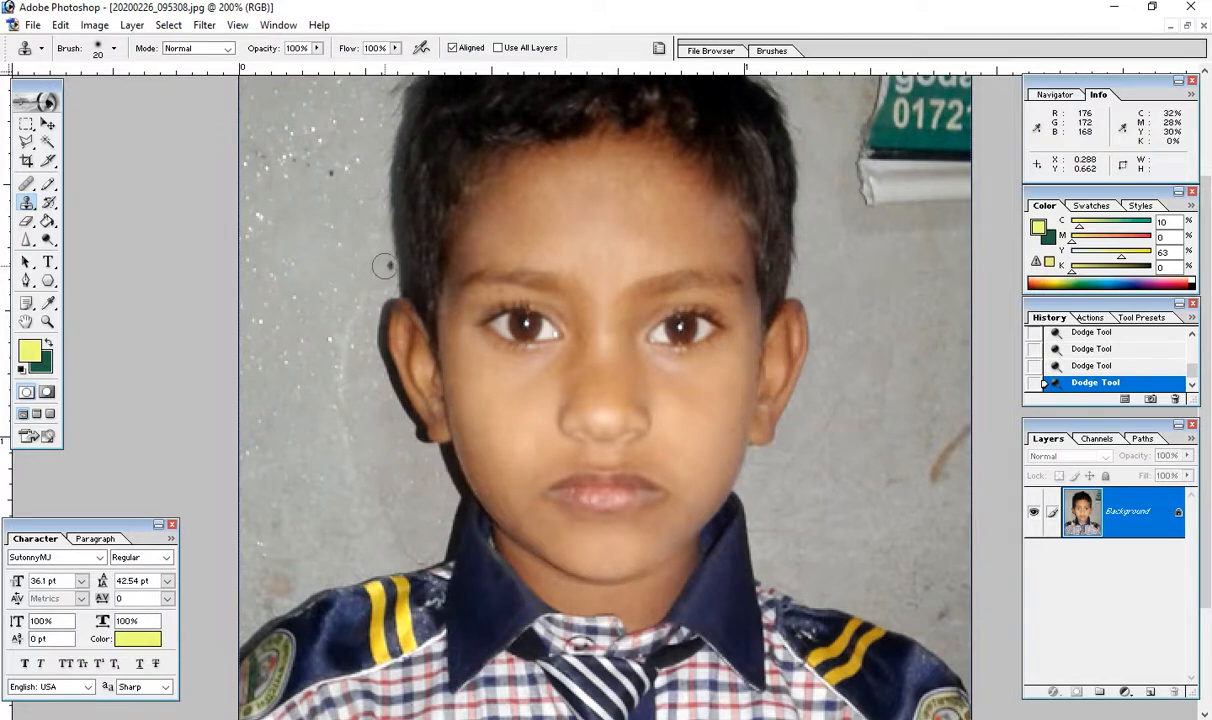
{"action": "left_click_drag", "start_coordinate": [384, 266], "coordinate": [360, 256]}
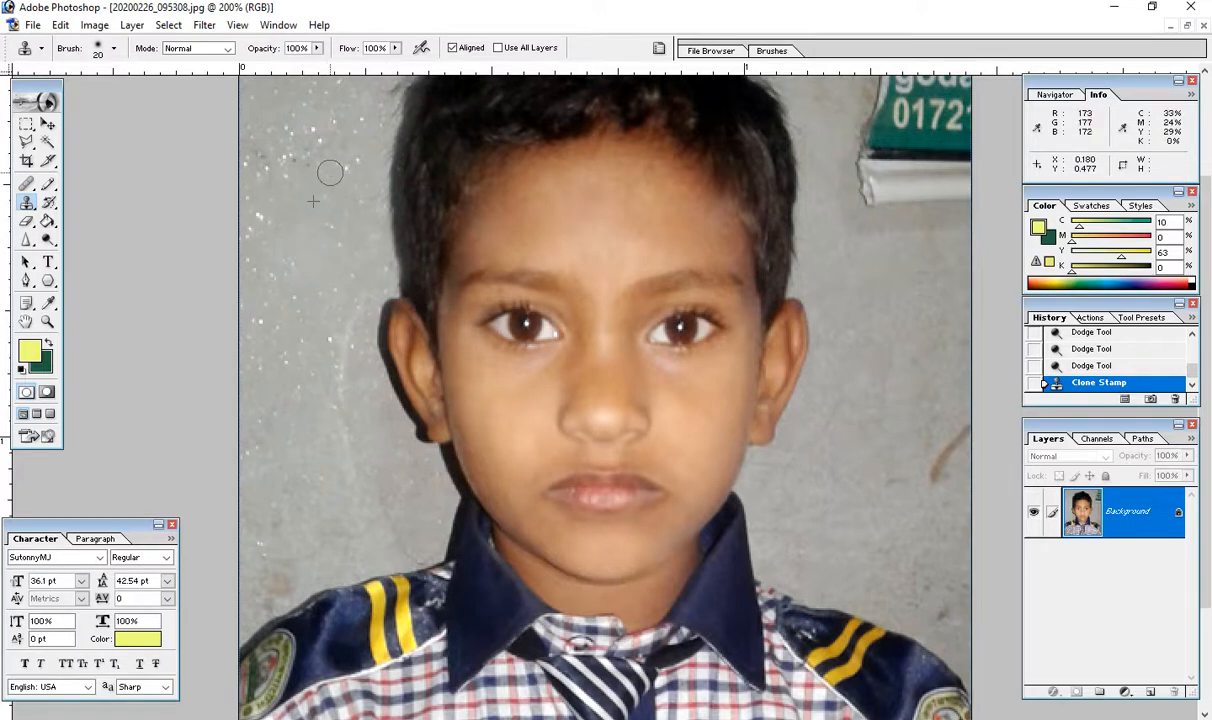
{"action": "mouse_move", "coordinate": [322, 166]}
{"action": "left_mouse_down"}
{"action": "mouse_move", "coordinate": [296, 186]}
{"action": "mouse_move", "coordinate": [273, 167]}
{"action": "left_mouse_up"}
{"action": "left_click", "coordinate": [261, 150]}
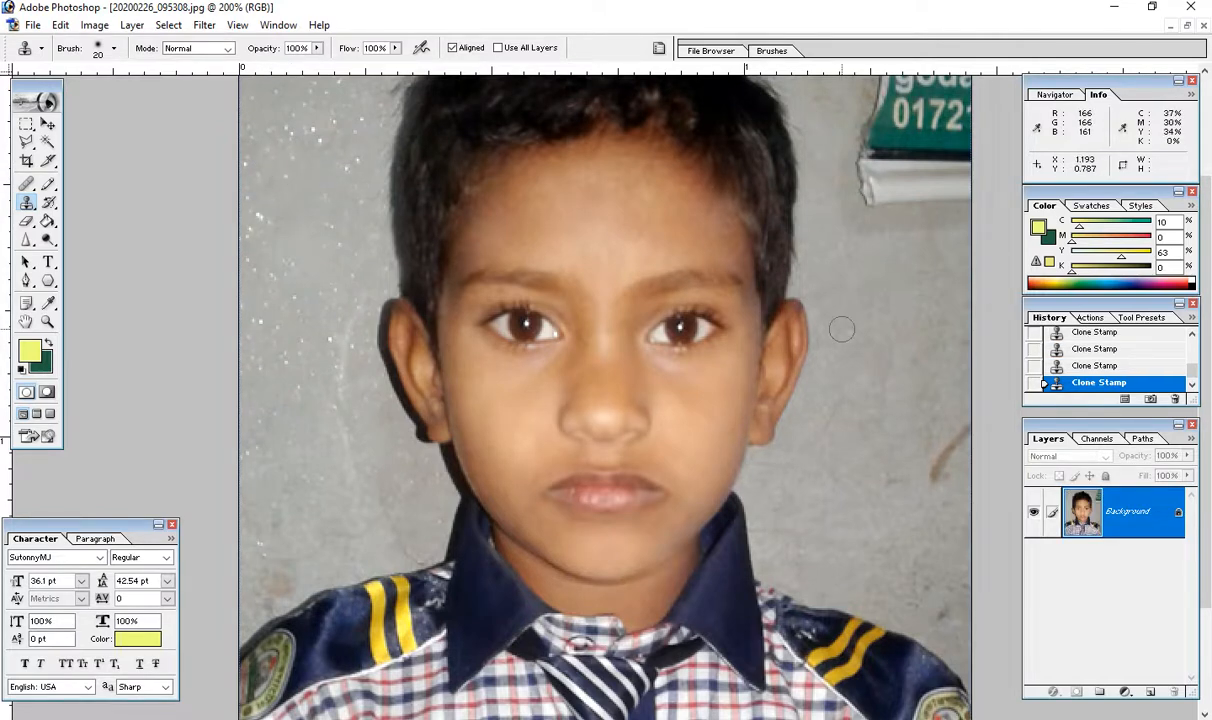
- Clone wall texture over the hair spikes on top of the boy's head to even out the hairline
{"action": "left_click_drag", "start_coordinate": [611, 281], "coordinate": [622, 492]}
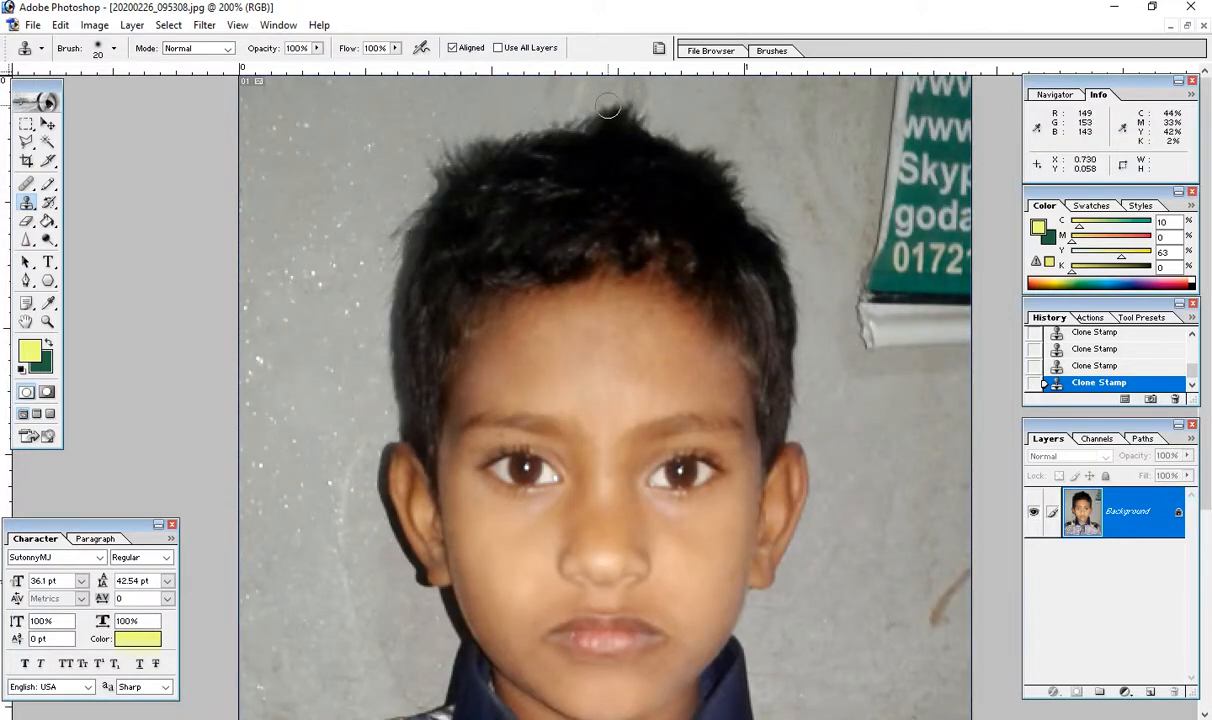
{"action": "mouse_move", "coordinate": [608, 105]}
{"action": "left_mouse_down"}
{"action": "mouse_move", "coordinate": [578, 102]}
{"action": "mouse_move", "coordinate": [612, 108]}
{"action": "left_mouse_up"}
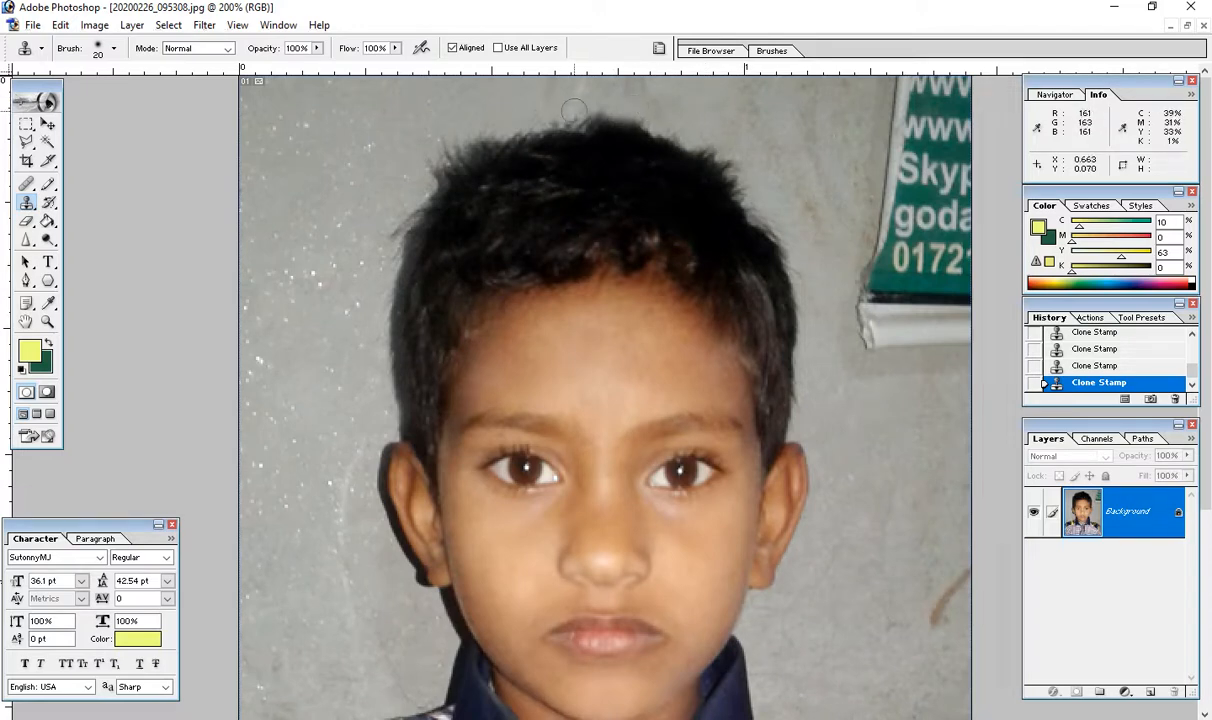
{"action": "mouse_move", "coordinate": [574, 110]}
{"action": "left_mouse_down"}
{"action": "mouse_move", "coordinate": [545, 108]}
{"action": "mouse_move", "coordinate": [704, 126]}
{"action": "left_mouse_up"}
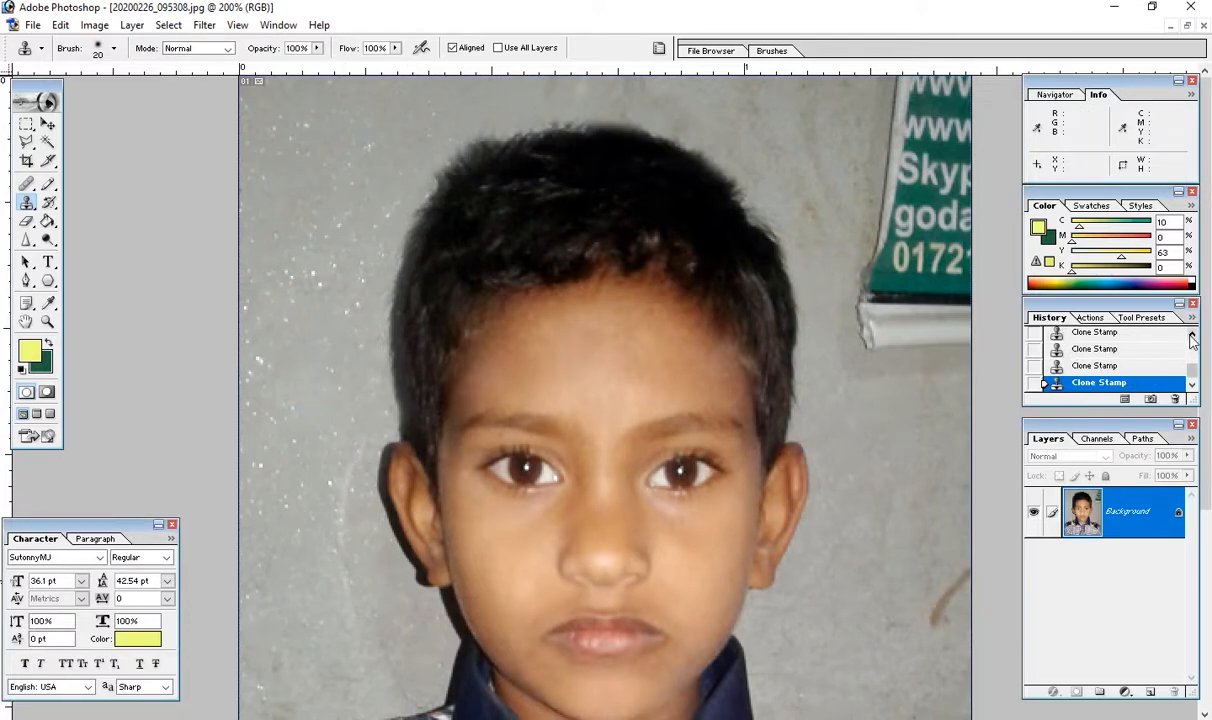
- Revert the photo to the last Dodge Tool history state, discarding all Clone Stamp strokes
{"action": "scroll", "coordinate": [1128, 335], "scroll_direction": "up", "scroll_amount": 1}
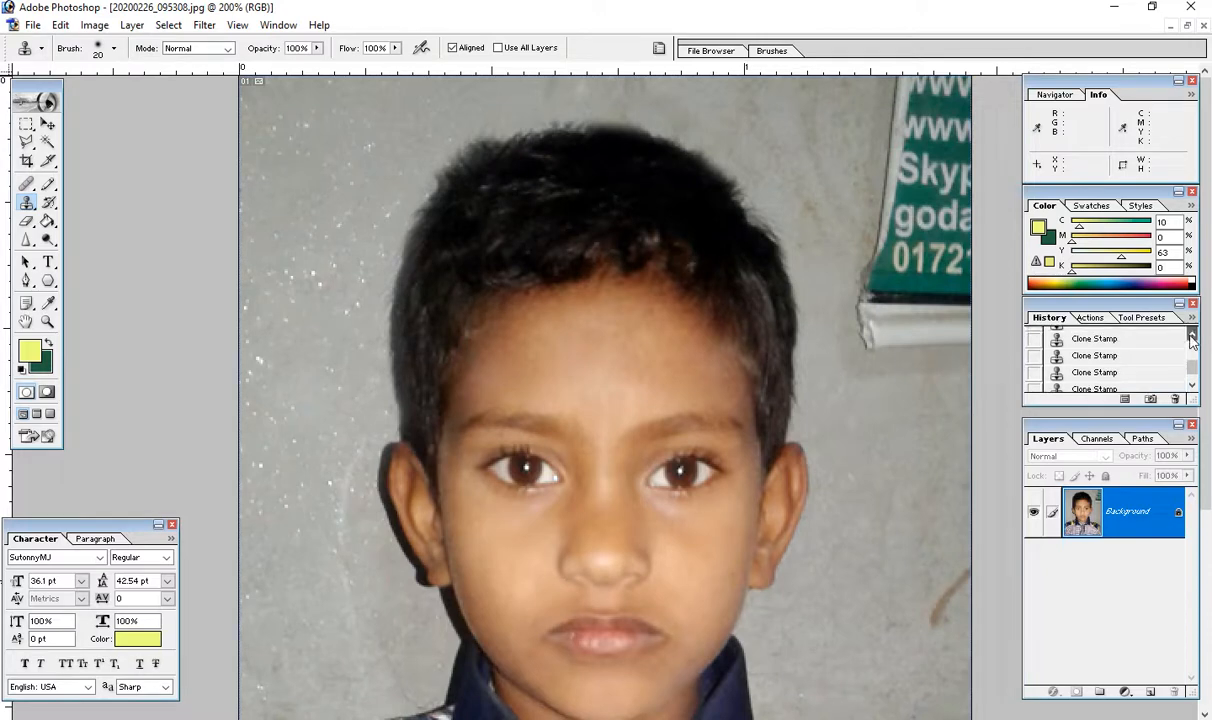
{"action": "left_click", "coordinate": [1070, 339]}
{"action": "key", "text": "ctrl+z"}
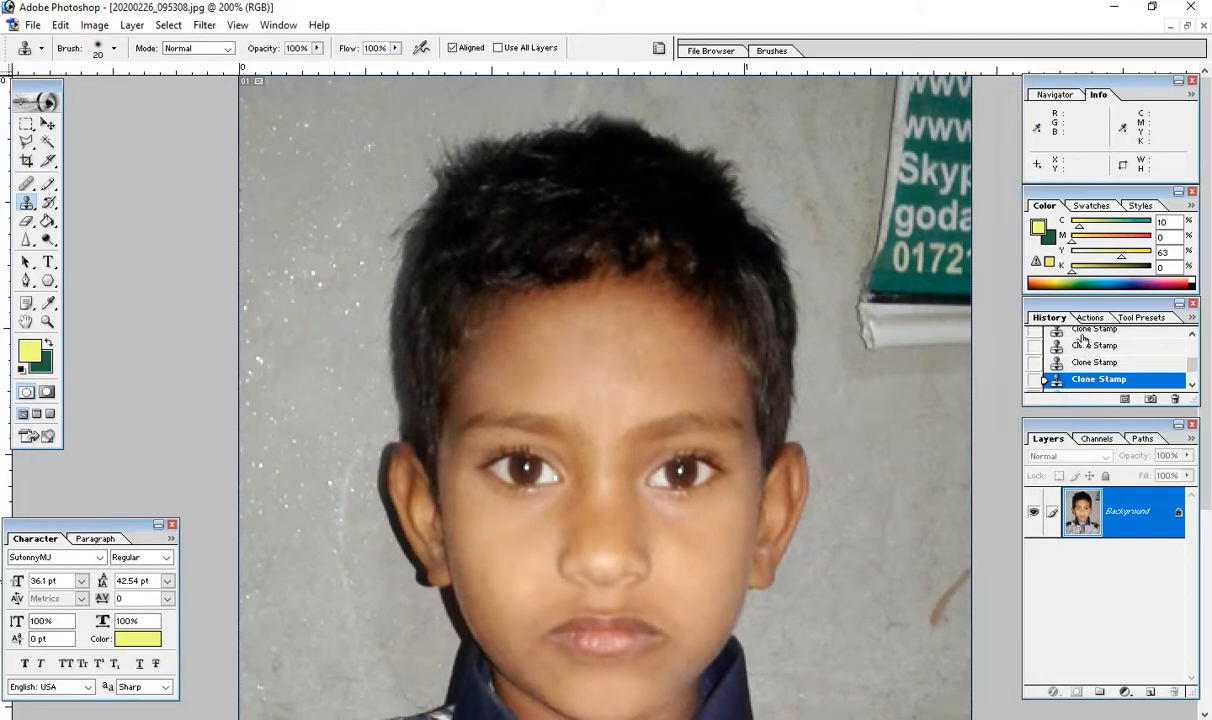
{"action": "left_click", "coordinate": [1083, 340]}
{"action": "key", "text": "ctrl+z"}
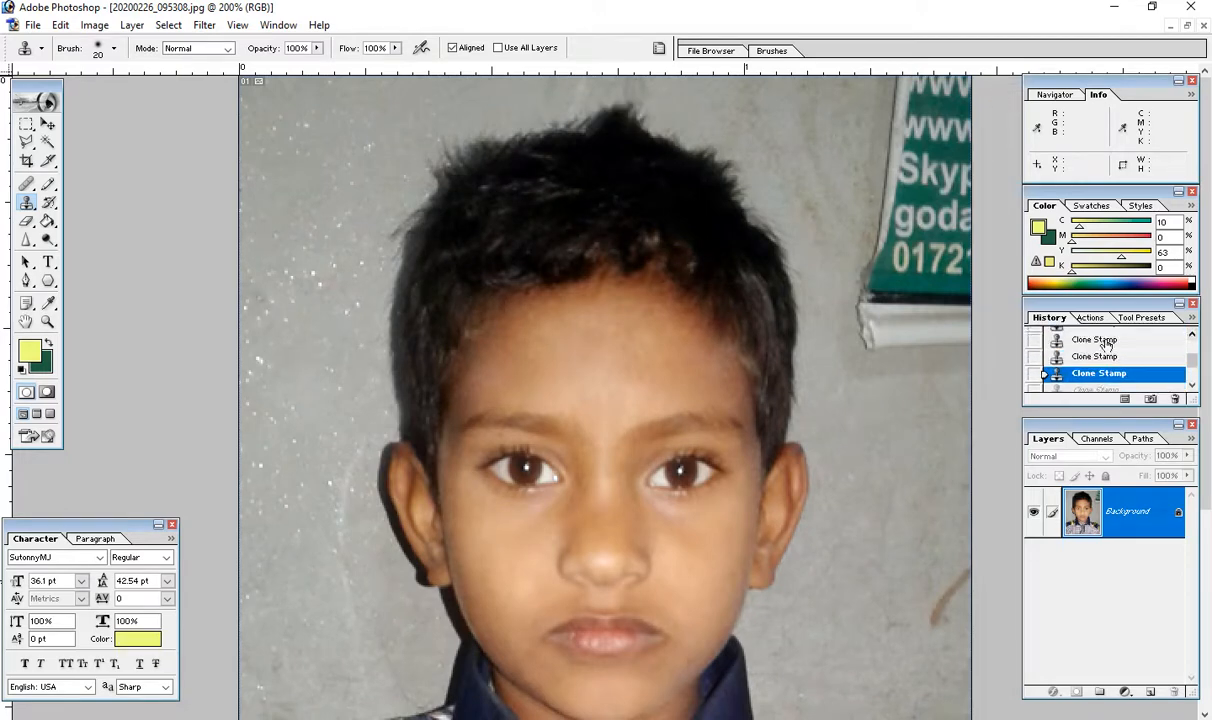
{"action": "key", "text": "ctrl+z"}
{"action": "key", "text": "ctrl+z"}
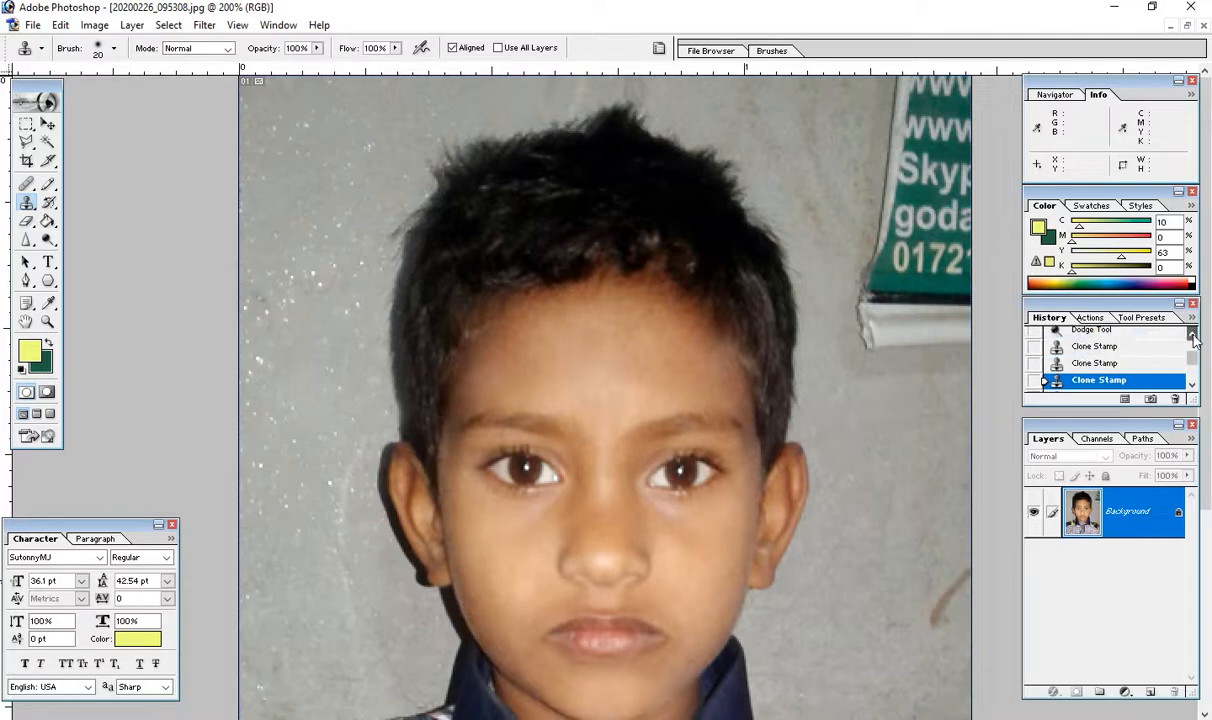
{"action": "left_click", "coordinate": [1104, 350]}
{"action": "left_click", "coordinate": [1192, 335]}
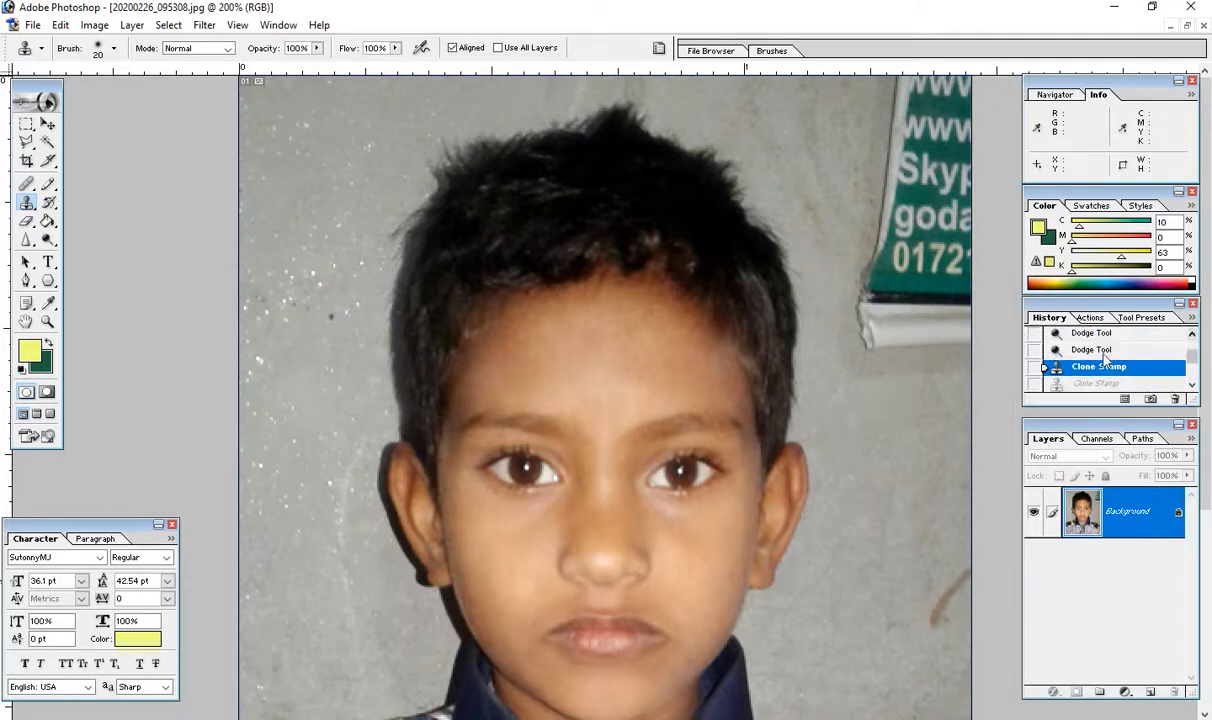
{"action": "left_click", "coordinate": [1093, 350]}
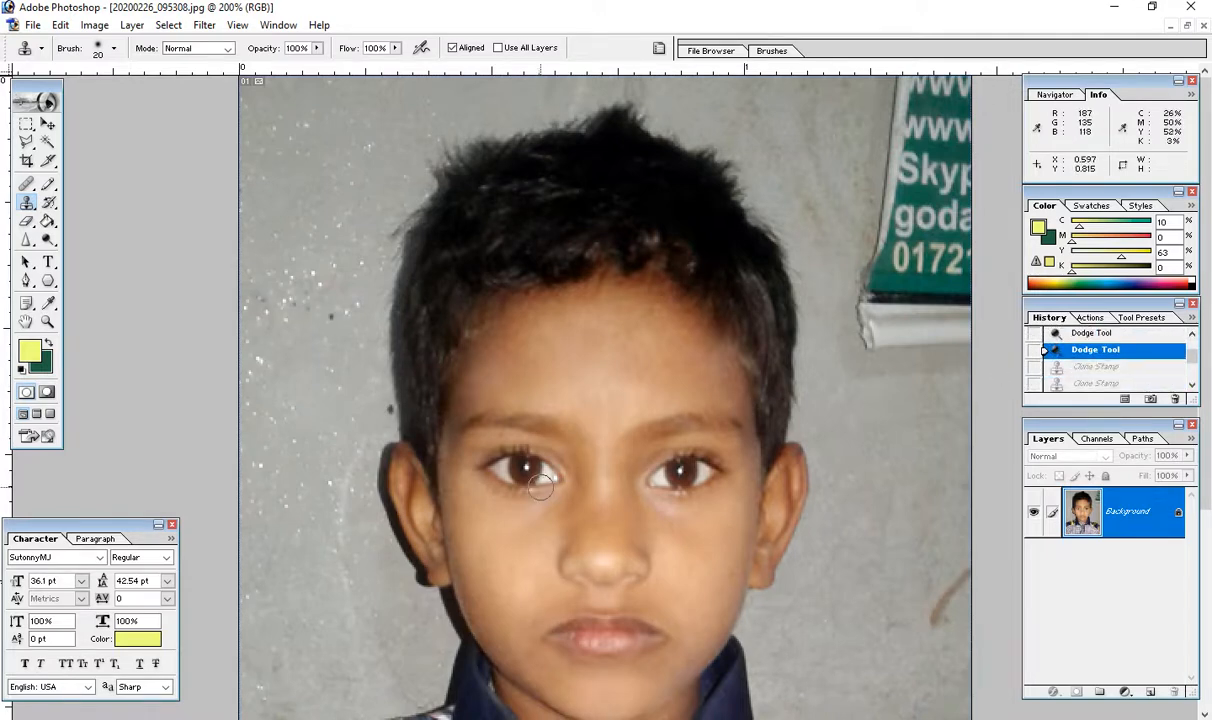
- Start a Pen tool shape outline at the photo's left edge and curve it up along the shoulder beside the badge
{"action": "left_click_drag", "start_coordinate": [488, 537], "coordinate": [506, 243]}
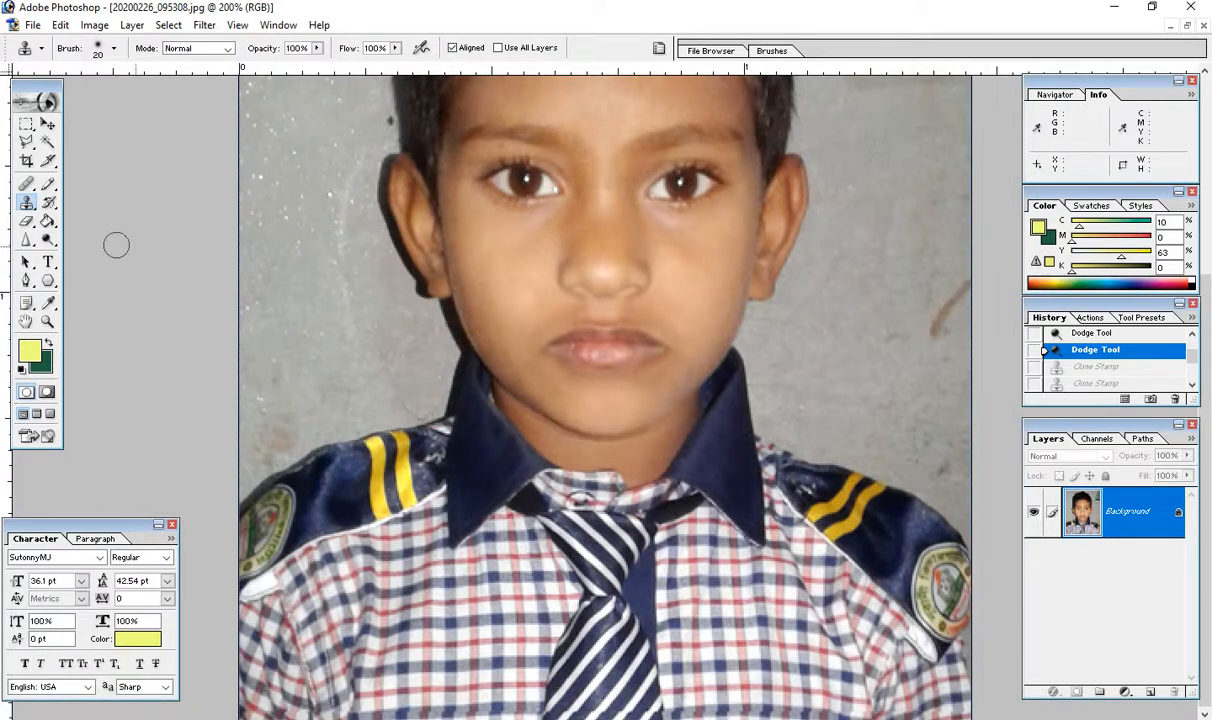
{"action": "left_click", "coordinate": [27, 282]}
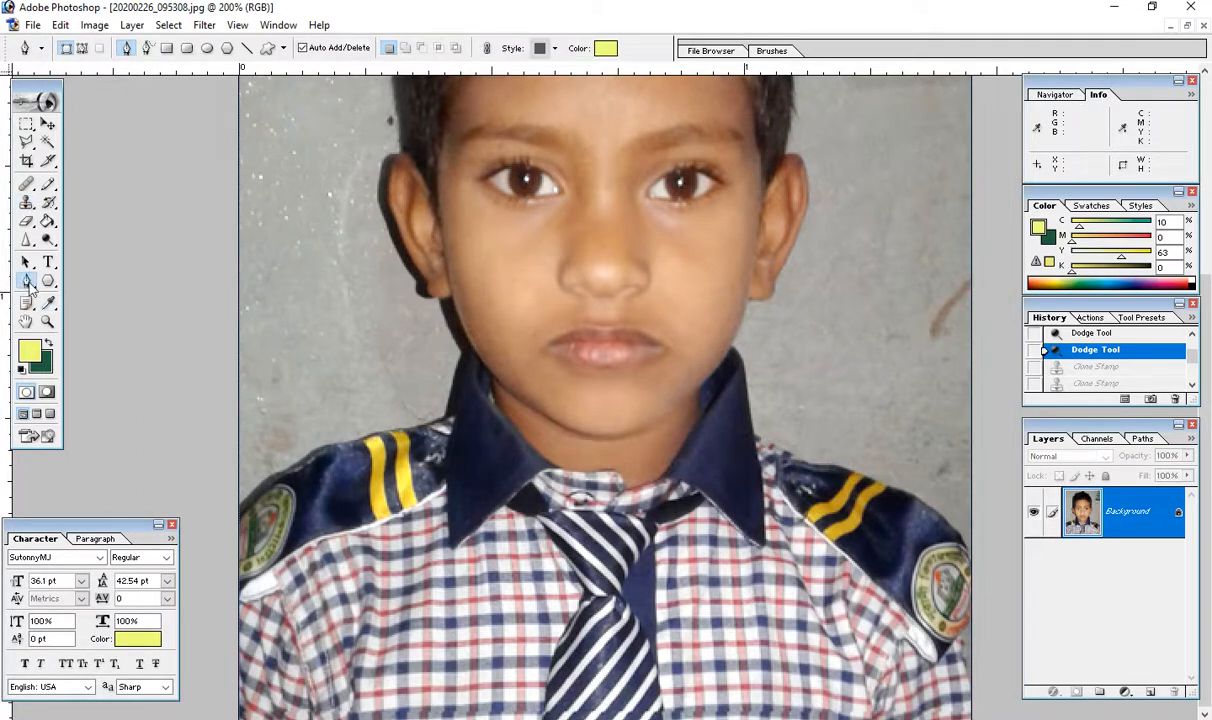
{"action": "left_click", "coordinate": [239, 531]}
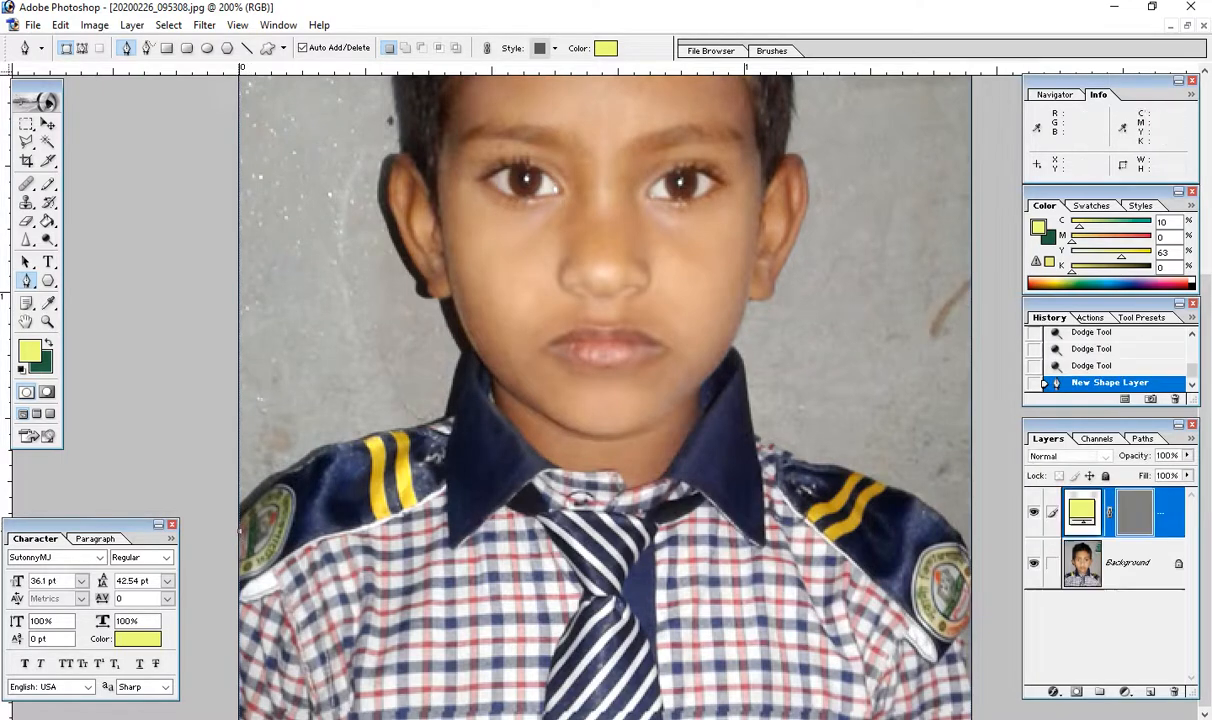
{"action": "left_click_drag", "start_coordinate": [308, 463], "coordinate": [358, 445]}
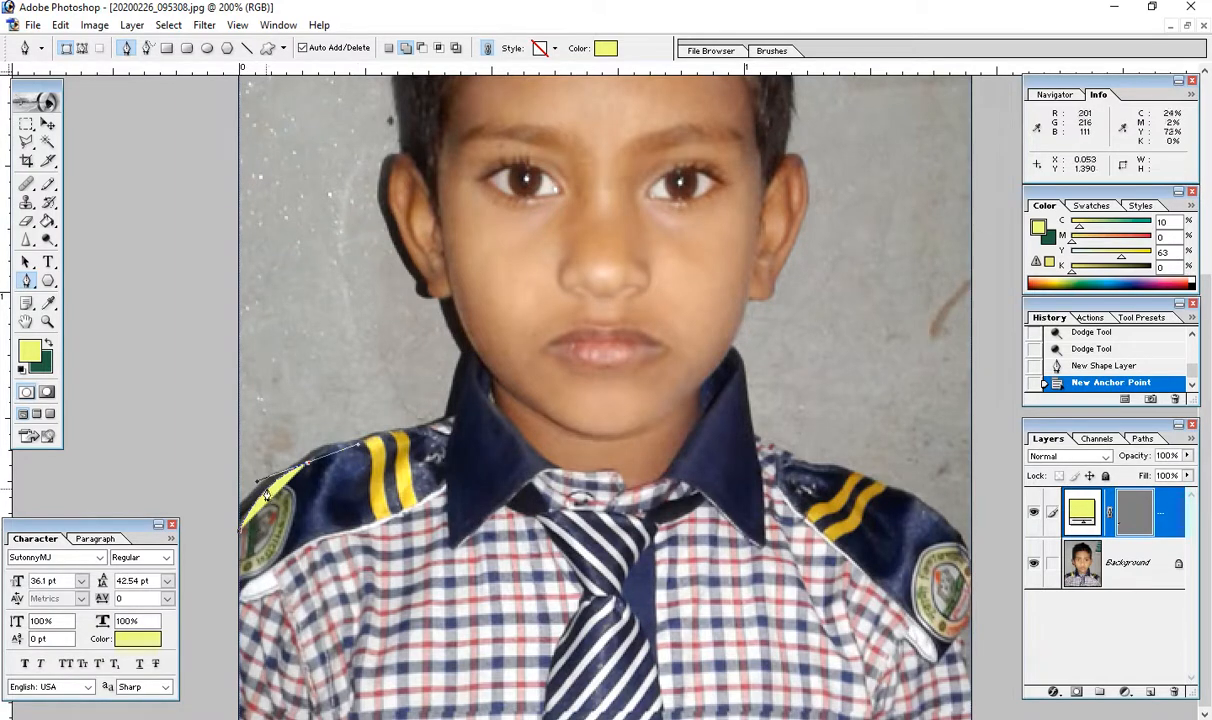
- Set the shape layer's fill to 0% and remove the outgoing handle from the last shoulder anchor point
{"action": "left_click", "coordinate": [1188, 477]}
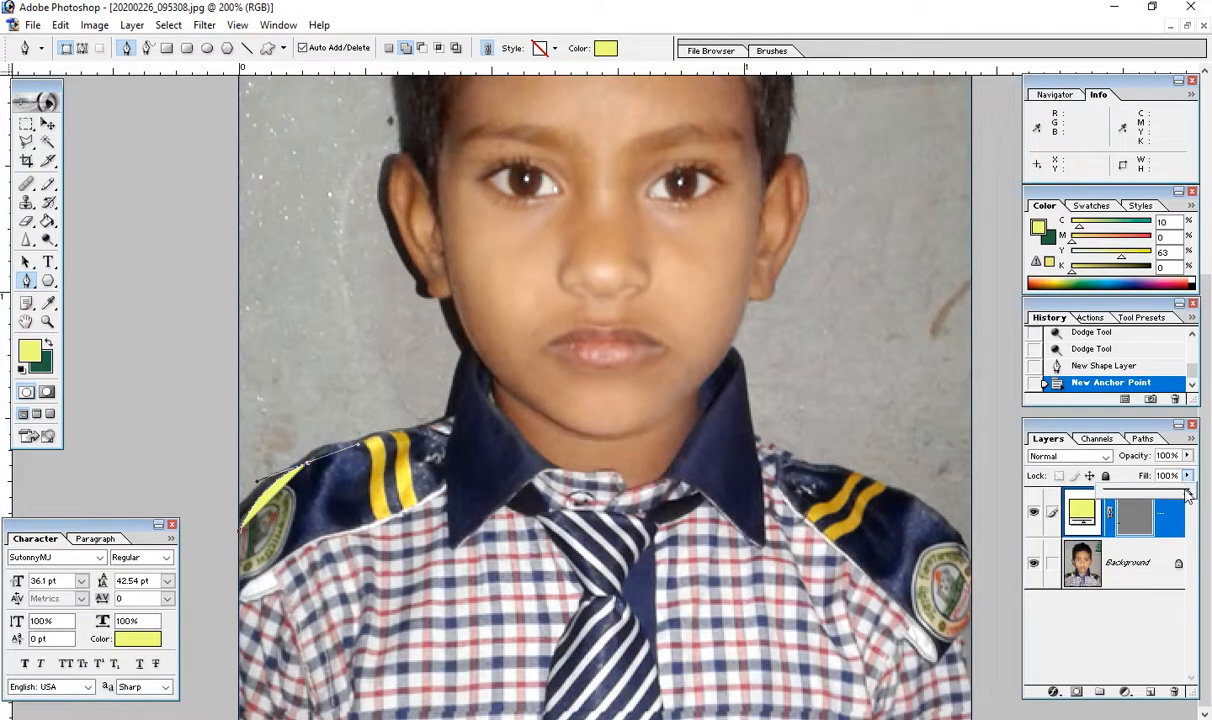
{"action": "left_click_drag", "start_coordinate": [1188, 492], "coordinate": [1033, 474]}
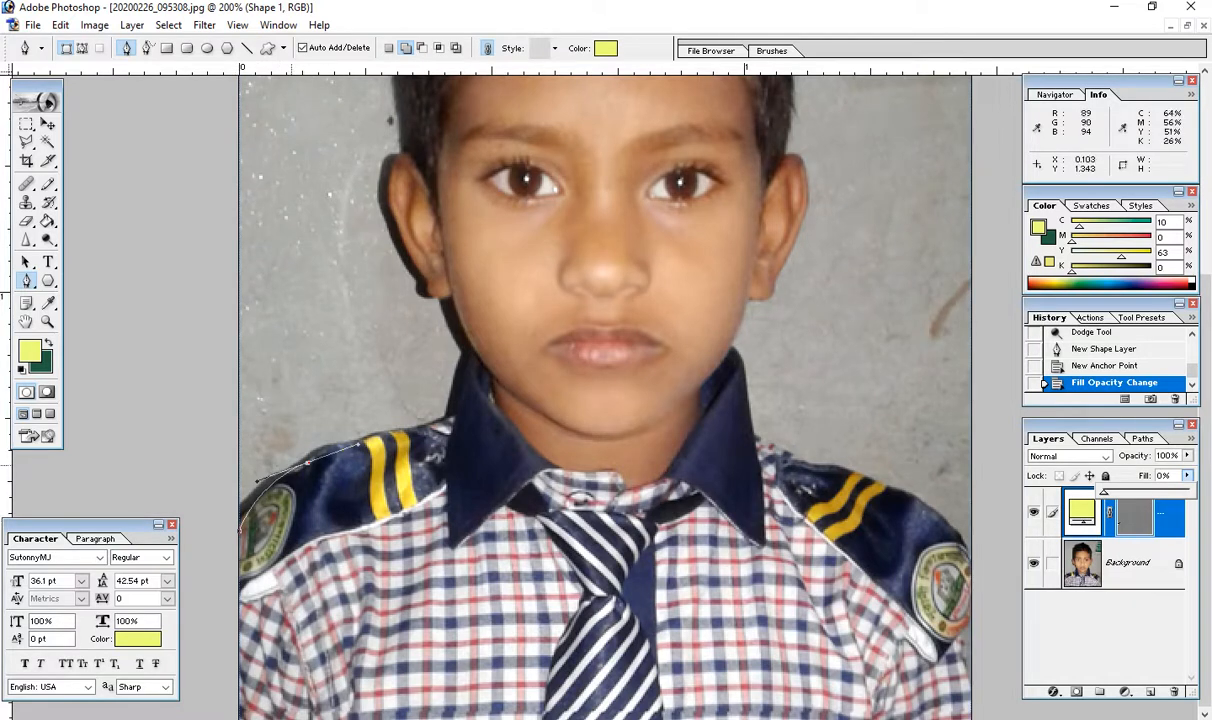
{"action": "left_click", "coordinate": [309, 470]}
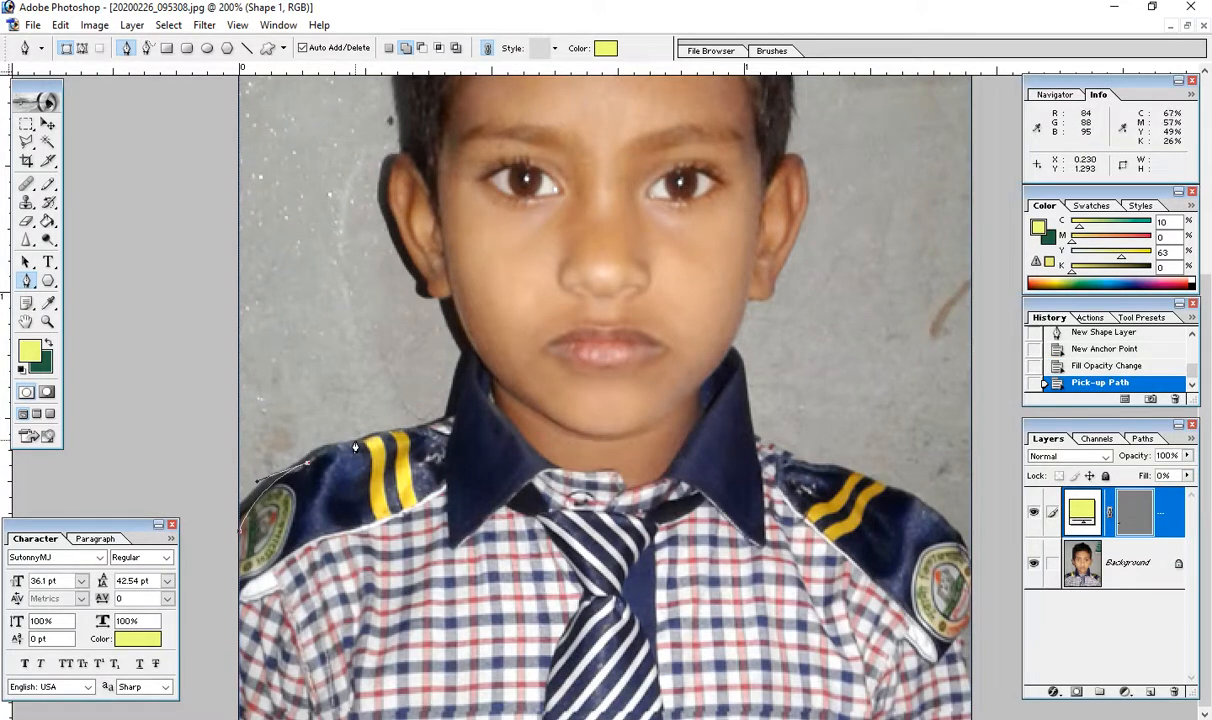
- Continue the pen outline with anchor points along the top of the shoulder, past the yellow stripes, towards the collar
{"action": "left_click_drag", "start_coordinate": [355, 441], "coordinate": [438, 430]}
{"action": "left_click", "coordinate": [343, 440]}
{"action": "left_click", "coordinate": [413, 429]}
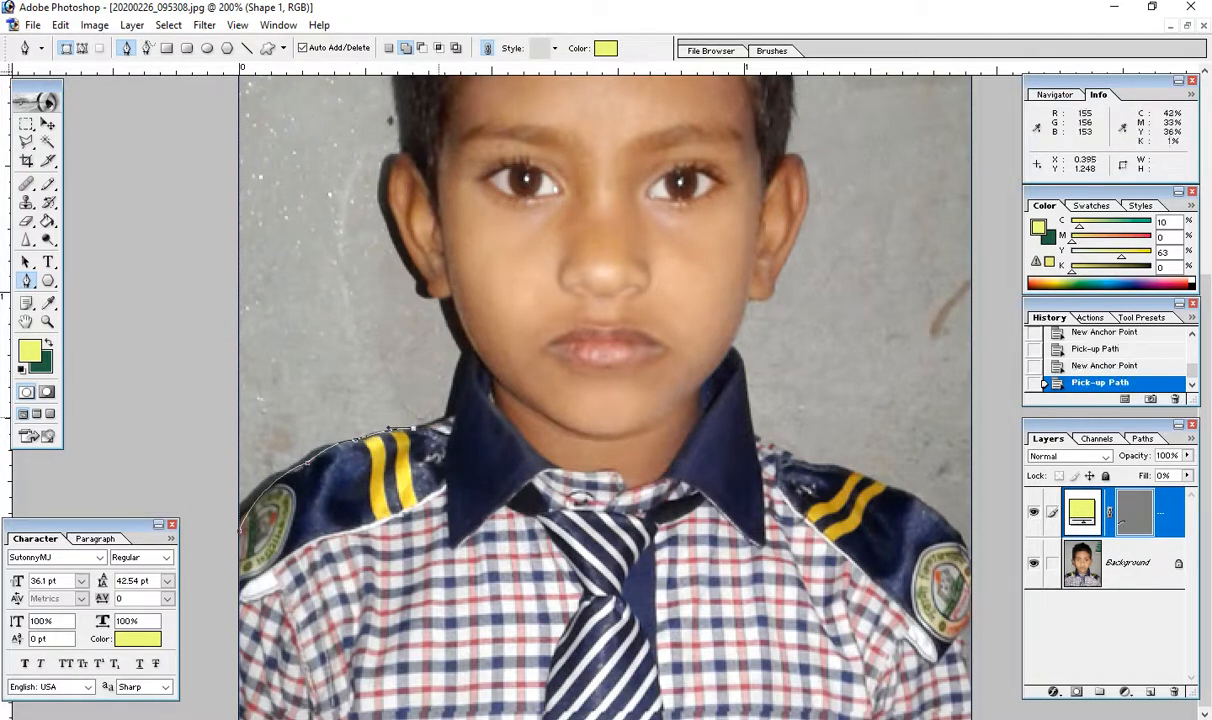
{"action": "left_click", "coordinate": [444, 423]}
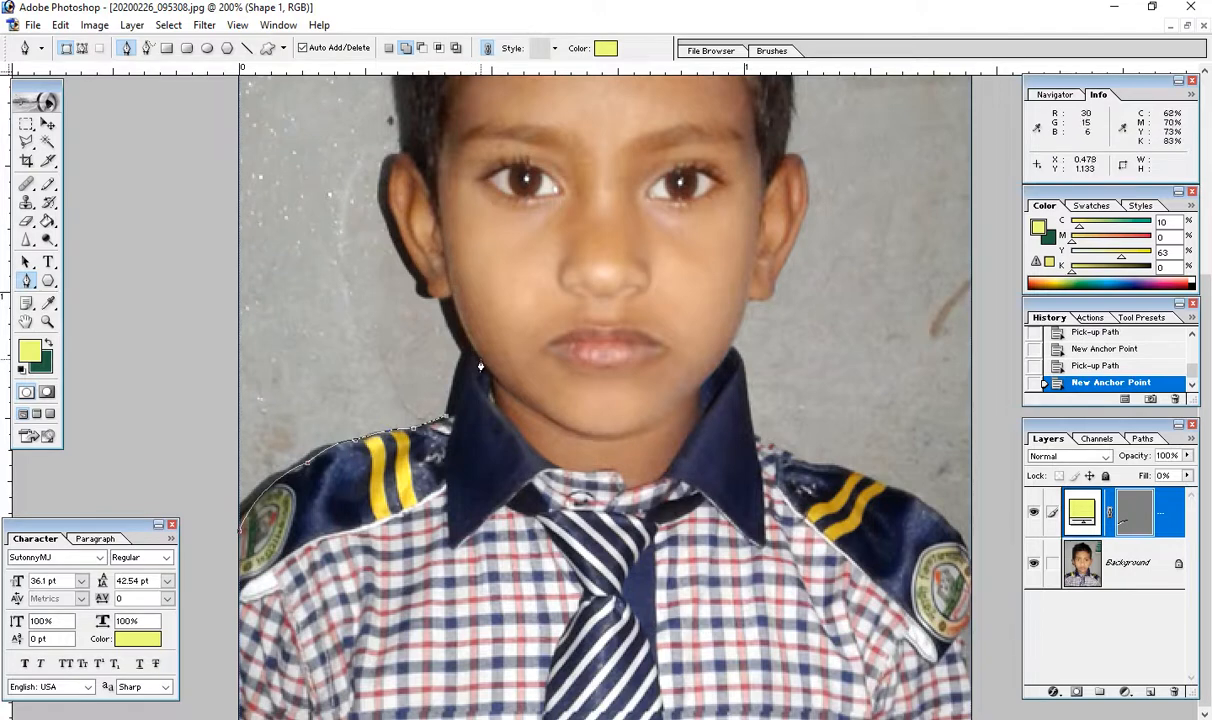
- Extend the pen outline to the collar and curve it up the collar edge to the jaw, removing the last anchor's outgoing handle
{"action": "left_click_drag", "start_coordinate": [481, 357], "coordinate": [495, 351]}
{"action": "key", "text": "ctrl+z"}
{"action": "left_click", "coordinate": [457, 415]}
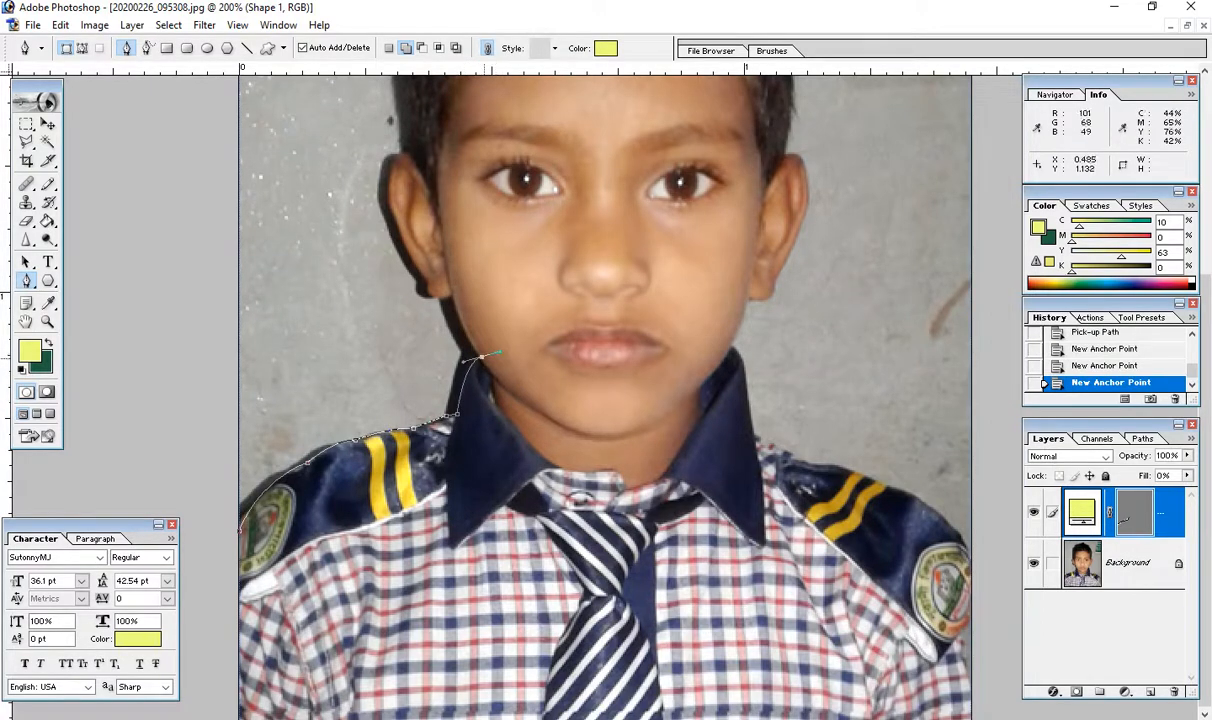
{"action": "left_click", "coordinate": [482, 357], "text": "alt"}
{"action": "left_click_drag", "start_coordinate": [446, 201], "coordinate": [476, 379]}
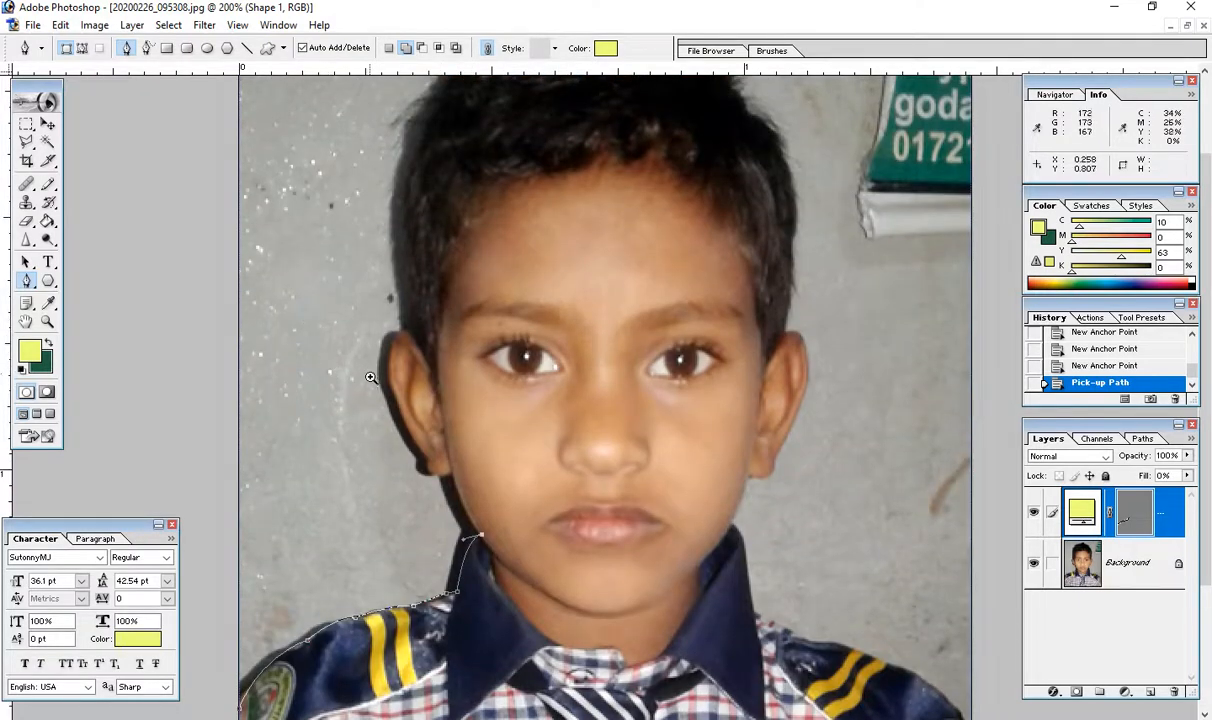
{"action": "left_click_drag", "start_coordinate": [373, 386], "coordinate": [688, 592]}
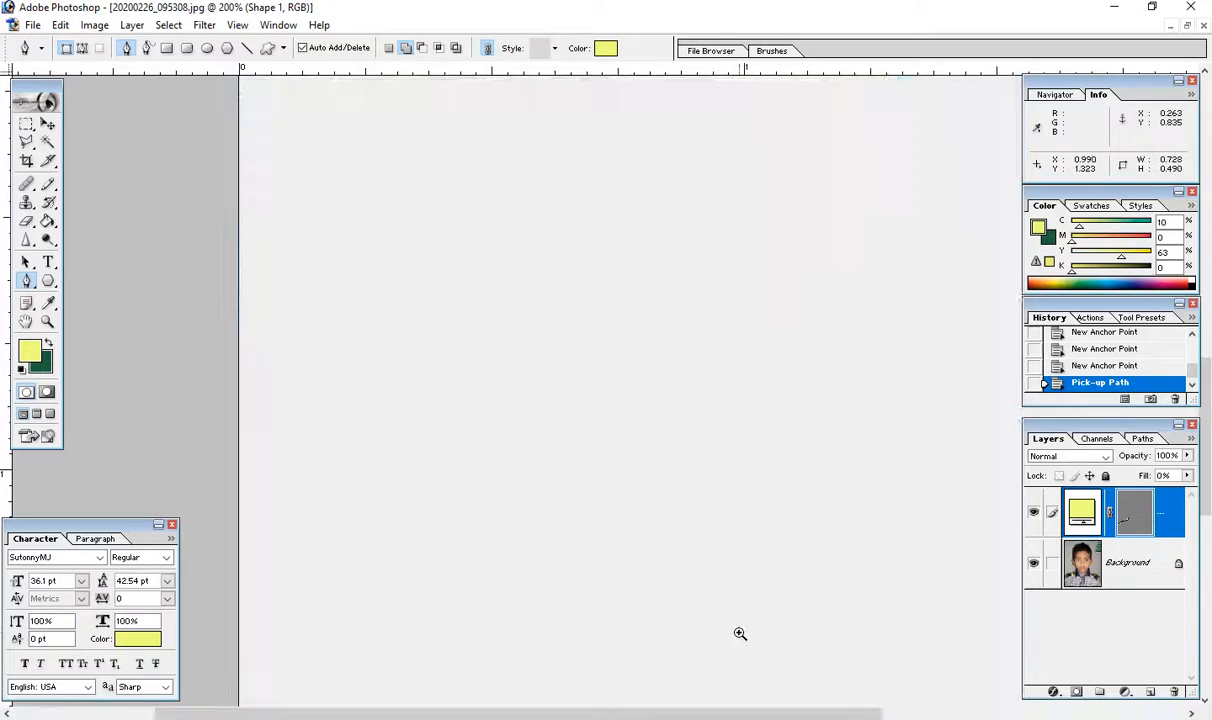
- Continue the pen outline up the jaw to the left ear and around its lobe, removing the outgoing handle from each new anchor
{"action": "left_click_drag", "start_coordinate": [357, 288], "coordinate": [482, 465]}
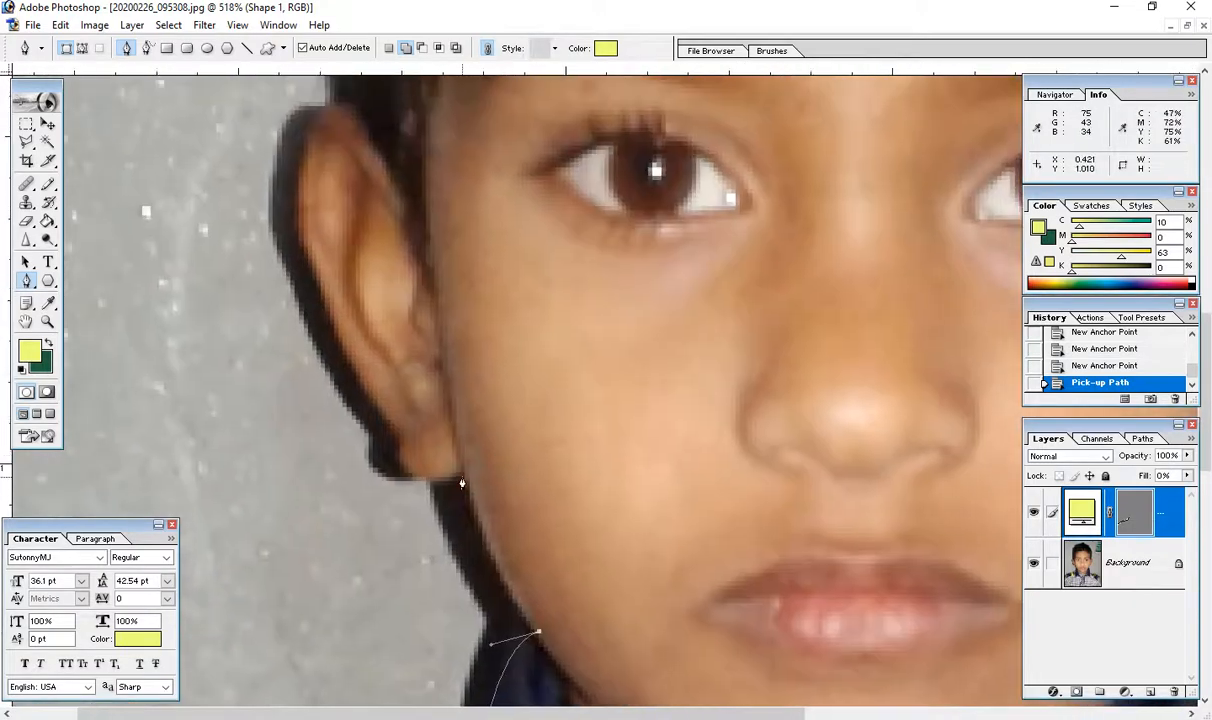
{"action": "left_click_drag", "start_coordinate": [444, 376], "coordinate": [463, 470]}
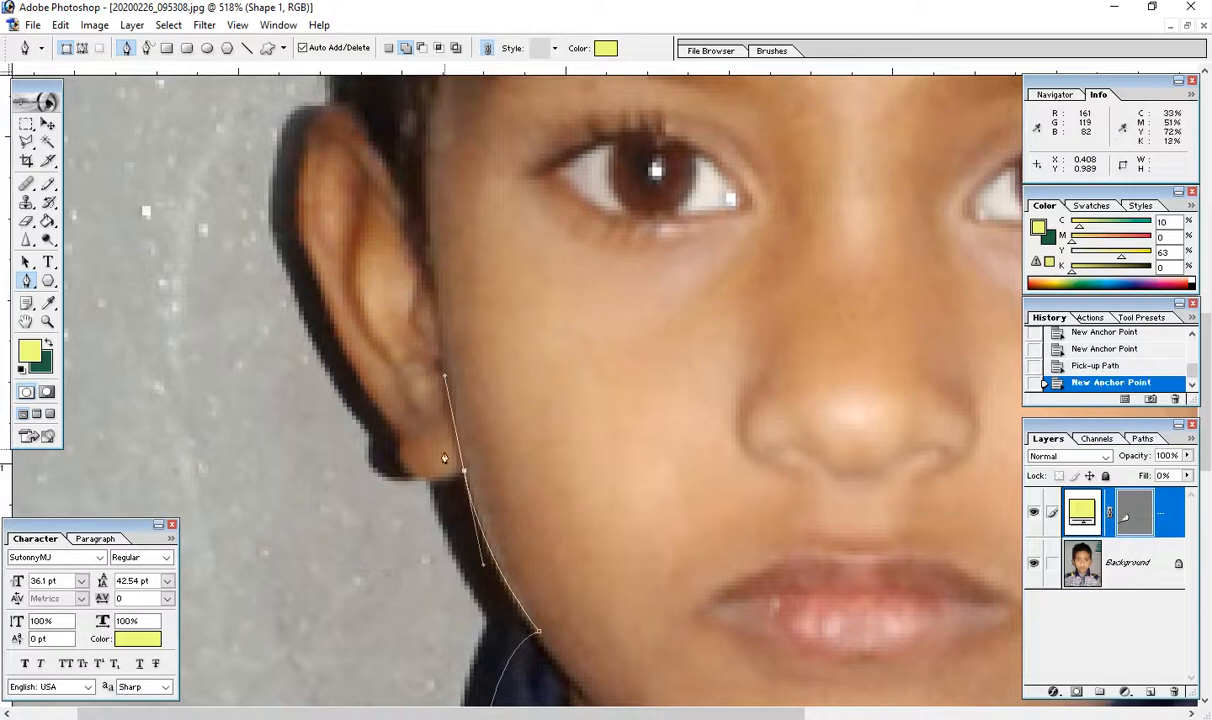
{"action": "left_click", "coordinate": [463, 470], "text": "alt"}
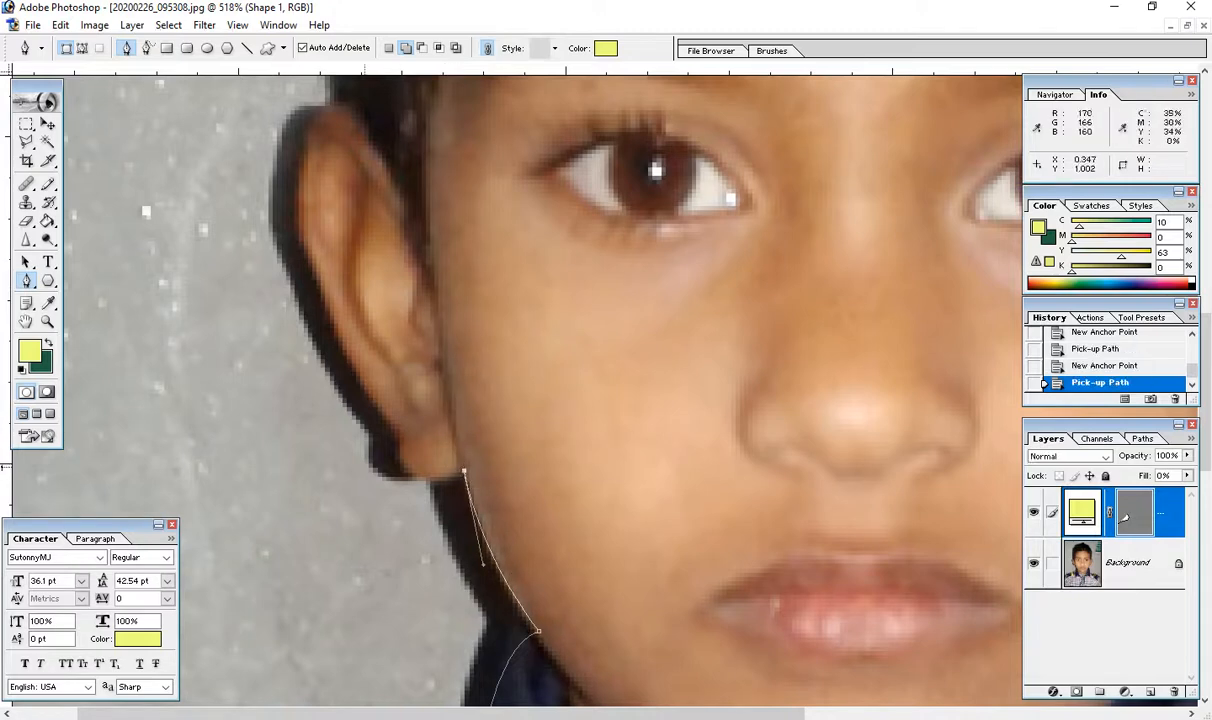
{"action": "left_click_drag", "start_coordinate": [397, 432], "coordinate": [405, 368]}
{"action": "left_click", "coordinate": [397, 432], "text": "alt"}
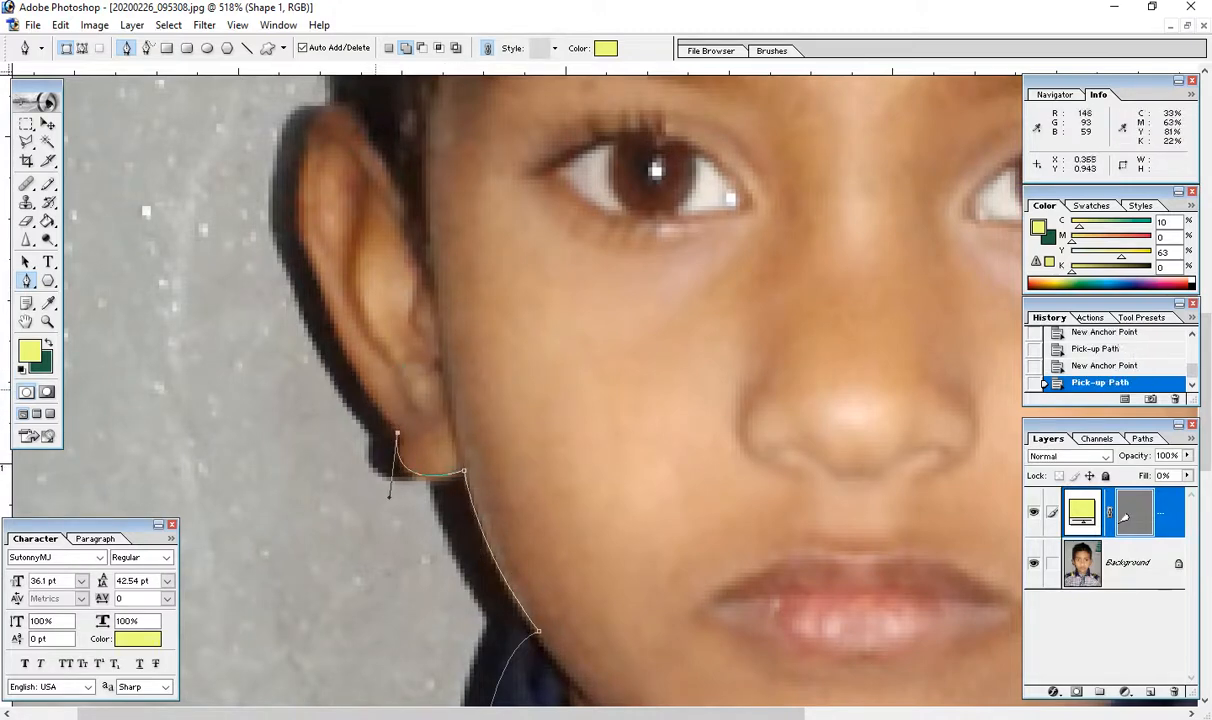
- Curve the pen outline up the outer edge of the left ear to where its top meets the hair, removing each outgoing handle
{"action": "left_click_drag", "start_coordinate": [318, 272], "coordinate": [364, 430]}
{"action": "left_click", "coordinate": [318, 272], "text": "alt"}
{"action": "left_click_drag", "start_coordinate": [359, 354], "coordinate": [462, 339]}
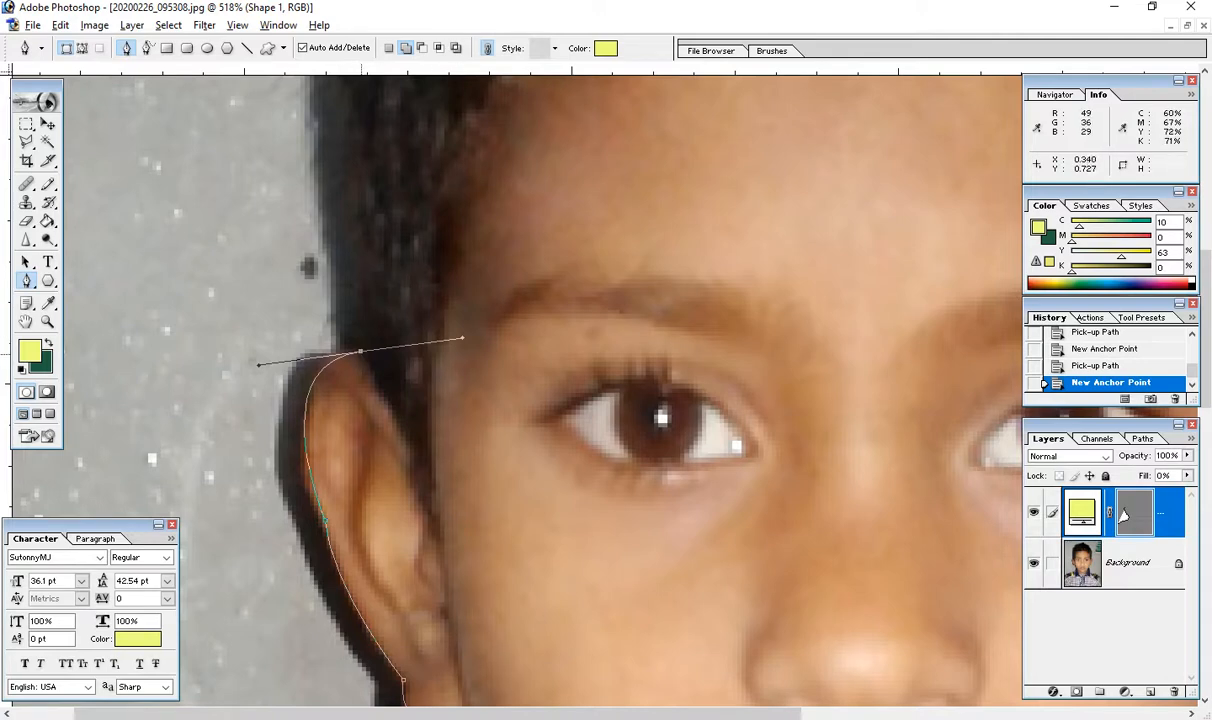
{"action": "left_click", "coordinate": [360, 352], "text": "alt"}
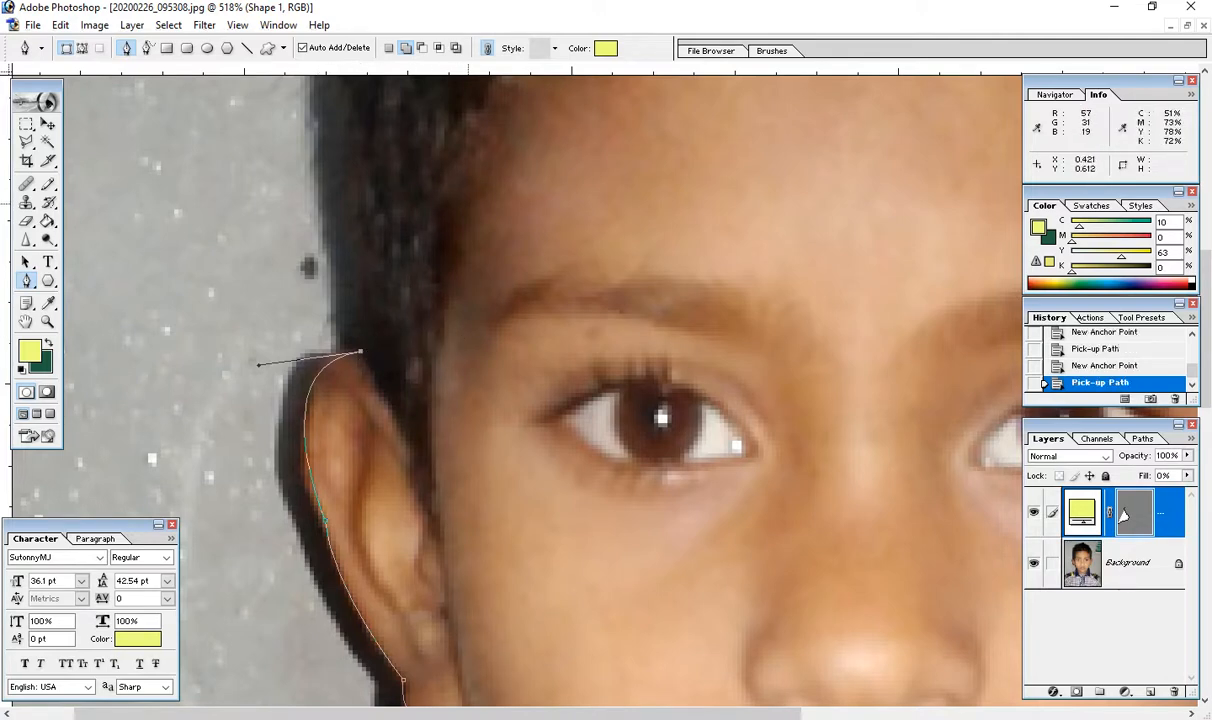
- Extend the pen outline up the left side of the hair to the upper curve of the head with two handle-trimmed curve anchors
{"action": "left_click_drag", "start_coordinate": [535, 226], "coordinate": [503, 530]}
{"action": "left_click_drag", "start_coordinate": [297, 275], "coordinate": [344, 108]}
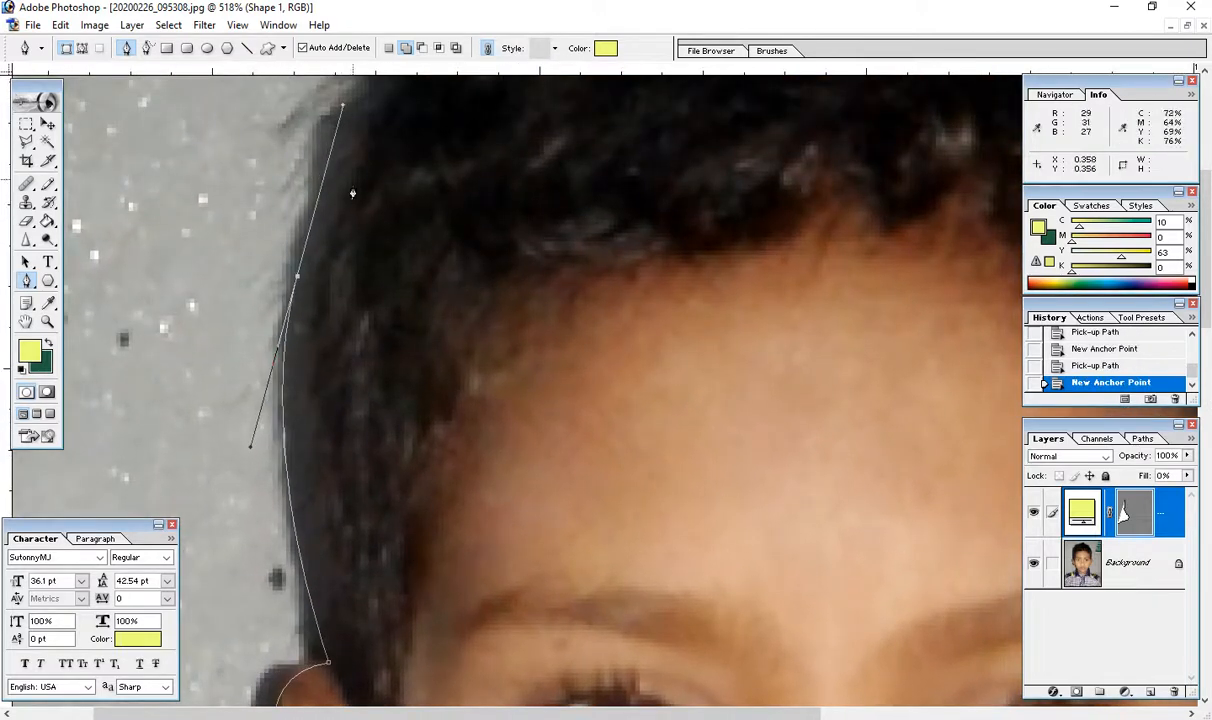
{"action": "left_click", "coordinate": [297, 276], "text": "alt"}
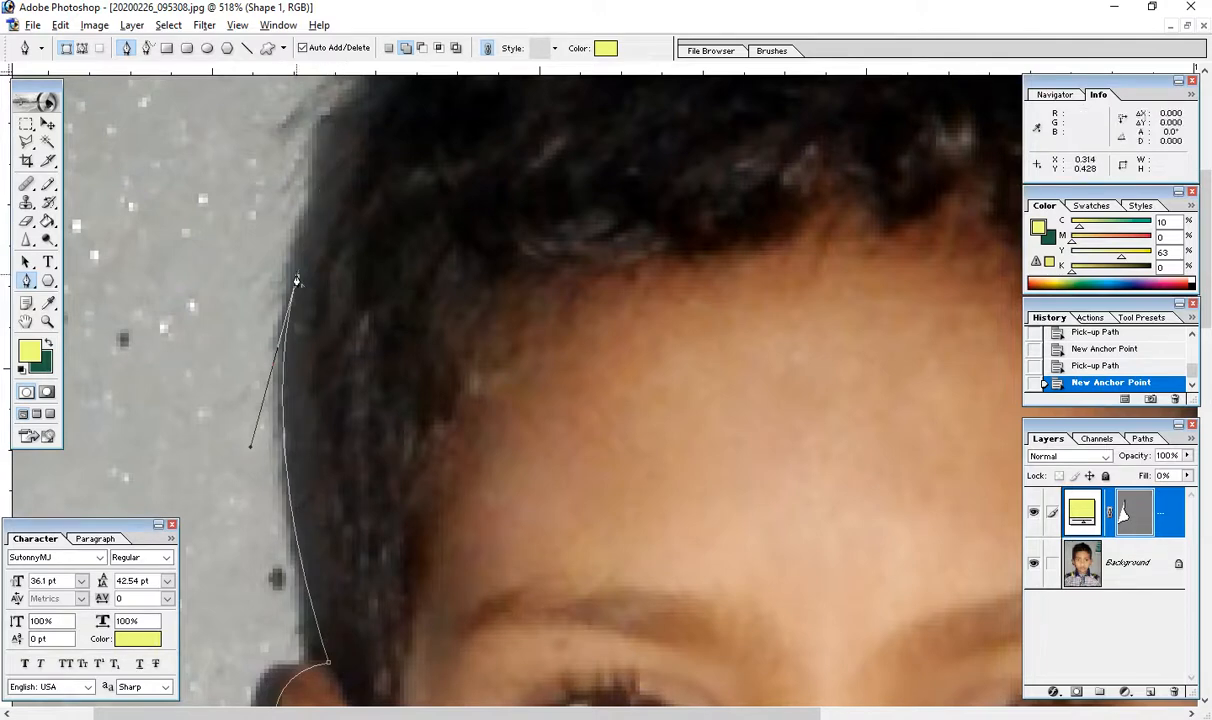
{"action": "left_click_drag", "start_coordinate": [441, 172], "coordinate": [346, 506]}
{"action": "left_click_drag", "start_coordinate": [323, 331], "coordinate": [447, 222]}
{"action": "left_click", "coordinate": [325, 332], "text": "alt"}
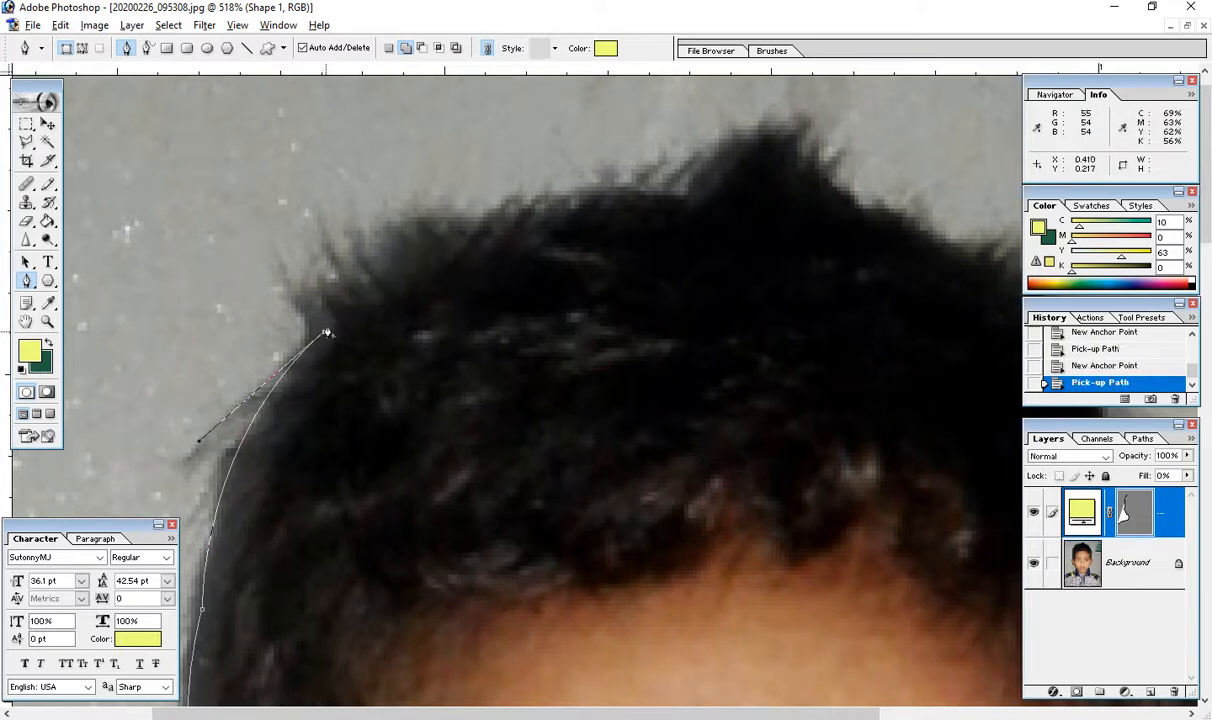
- Curve the pen outline across the top of the hair, cutting past the stray tufts, and remove each anchor's outgoing handle
{"action": "left_click_drag", "start_coordinate": [681, 193], "coordinate": [937, 204]}
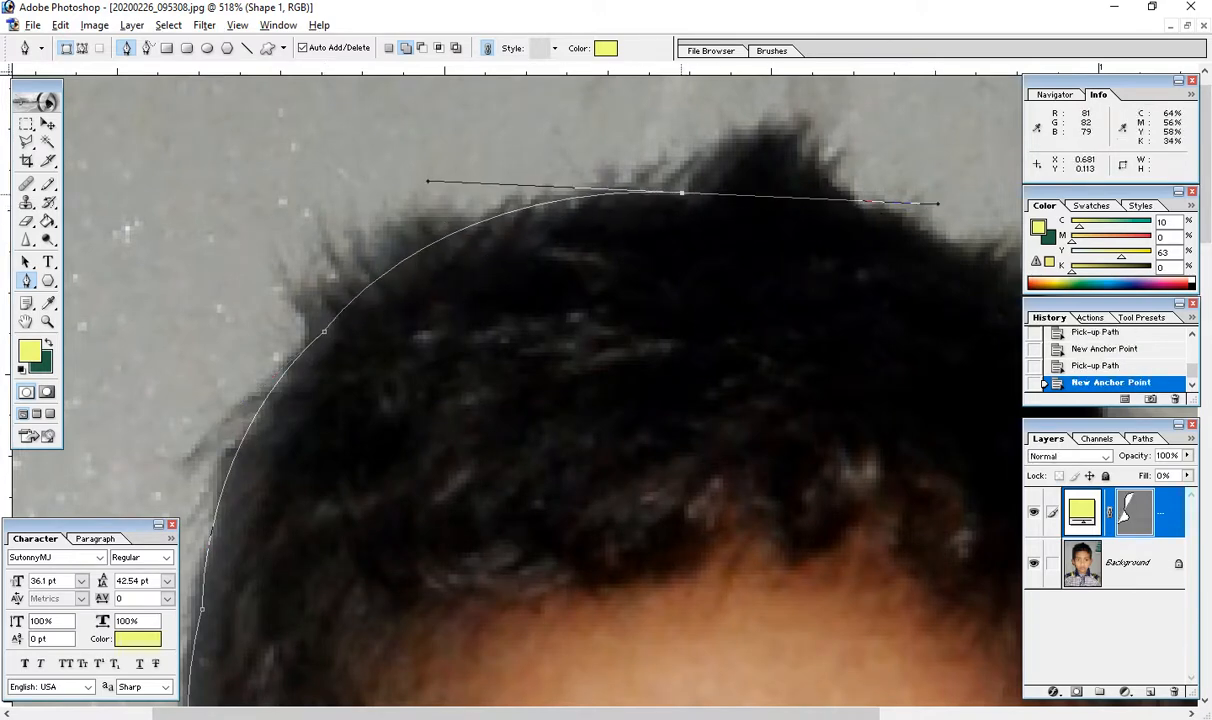
{"action": "left_click", "coordinate": [681, 192], "text": "alt"}
{"action": "left_click_drag", "start_coordinate": [828, 340], "coordinate": [480, 182]}
{"action": "left_click_drag", "start_coordinate": [587, 154], "coordinate": [746, 237]}
{"action": "left_click", "coordinate": [746, 237], "text": "alt"}
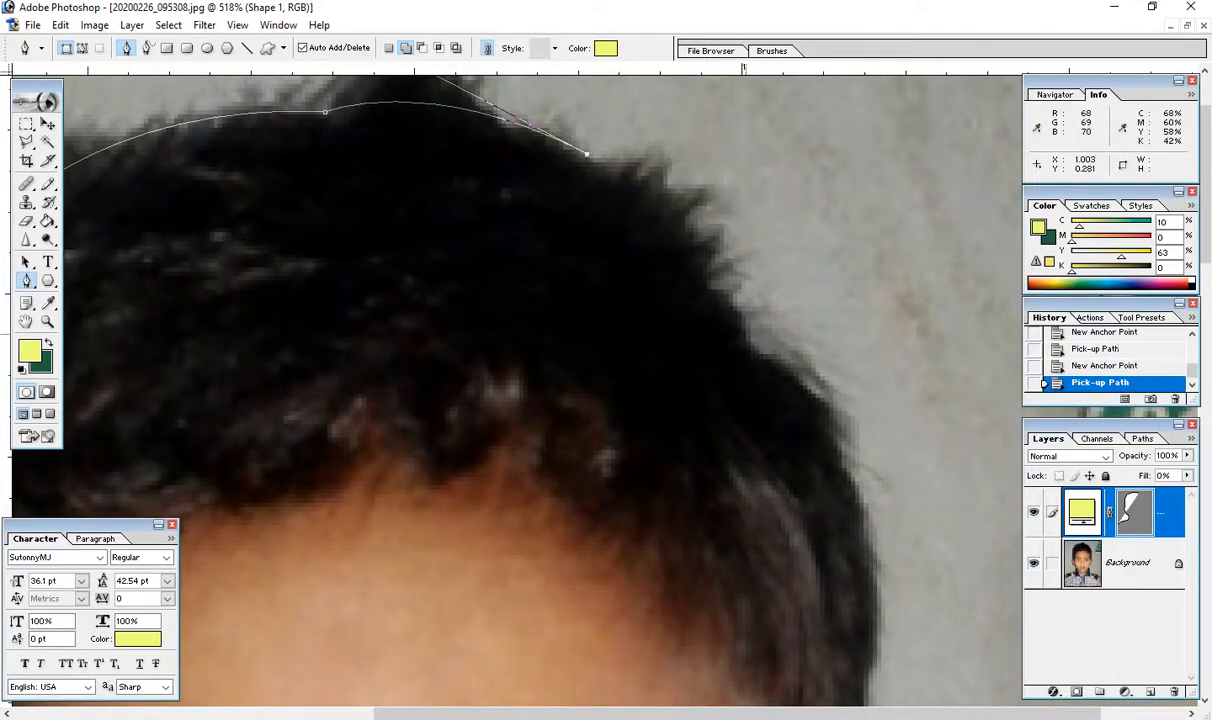
- Trace the pen outline down the right side of the hair to the top of the right ear
{"action": "left_click_drag", "start_coordinate": [748, 335], "coordinate": [764, 460]}
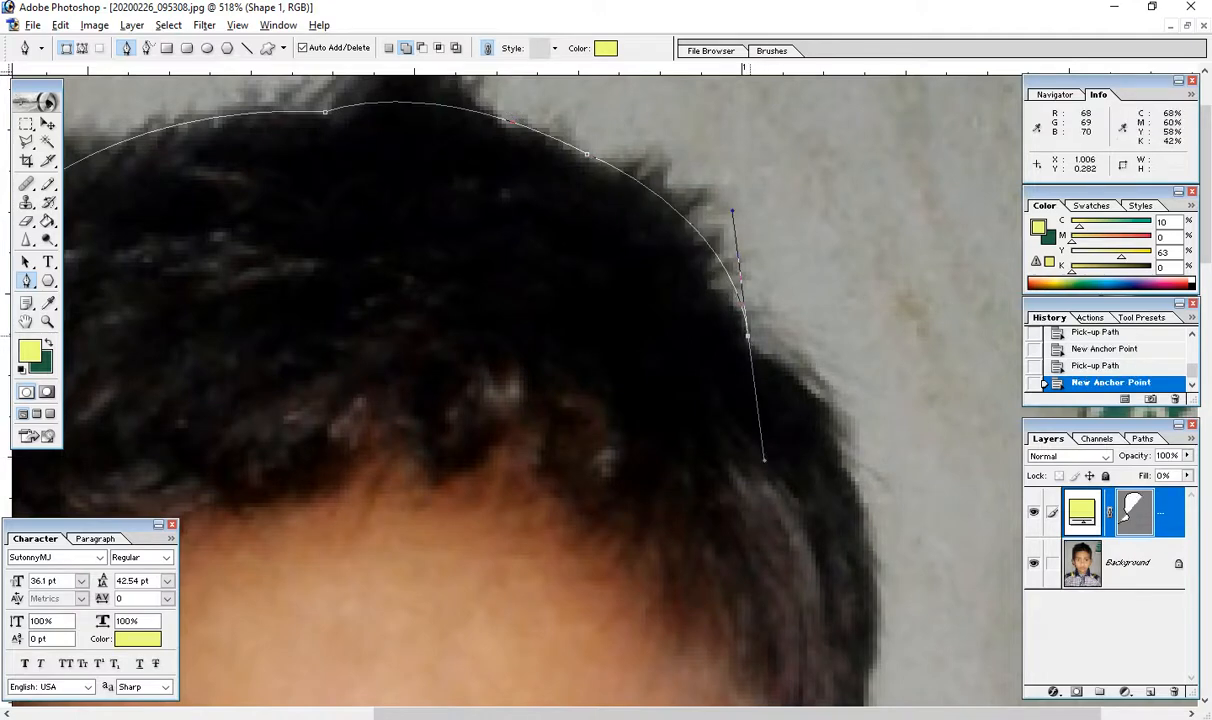
{"action": "left_click", "coordinate": [764, 460], "text": "alt"}
{"action": "scroll", "coordinate": [800, 480], "scroll_direction": "down", "scroll_amount": 3}
{"action": "left_click_drag", "start_coordinate": [849, 391], "coordinate": [823, 550]}
{"action": "left_click", "coordinate": [849, 391], "text": "alt"}
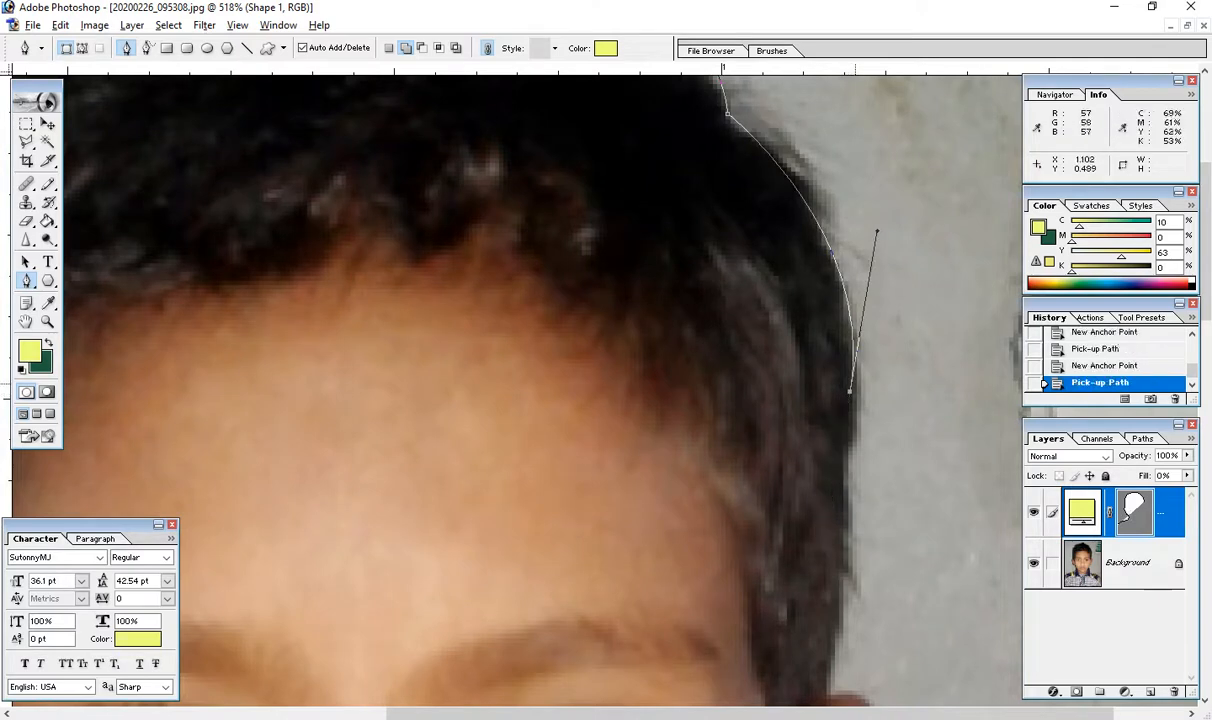
{"action": "scroll", "coordinate": [450, 380], "scroll_direction": "down", "scroll_amount": 4}
{"action": "left_click_drag", "start_coordinate": [837, 372], "coordinate": [819, 443]}
{"action": "left_click", "coordinate": [837, 370], "text": "alt"}
{"action": "left_click", "coordinate": [819, 470]}
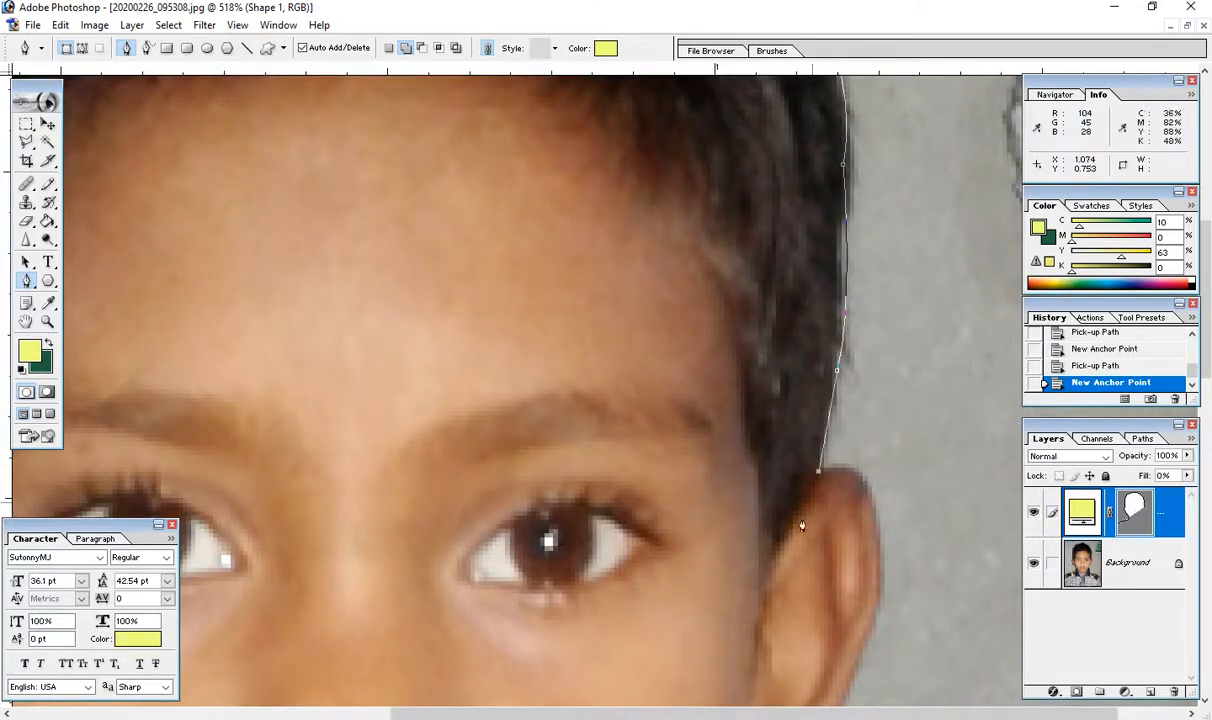
- Curve the pen outline around the outer edge of the right ear down to the start of the lobe, removing the outgoing handles
{"action": "left_click_drag", "start_coordinate": [798, 568], "coordinate": [691, 265]}
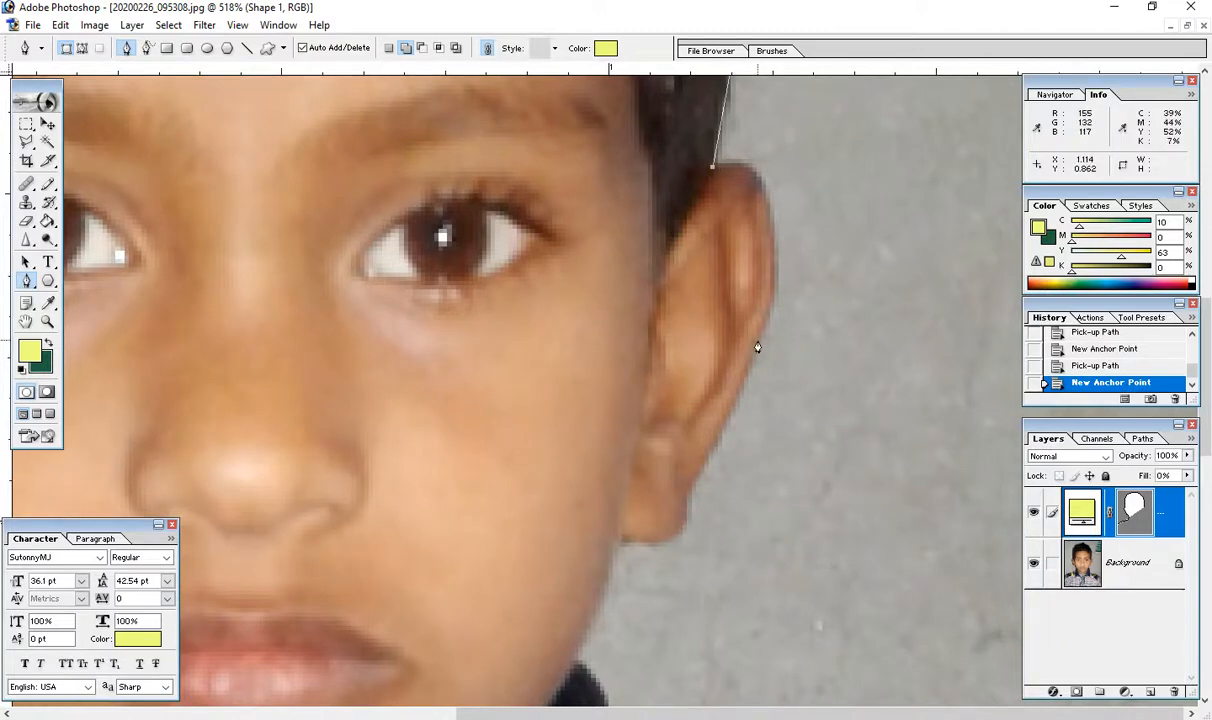
{"action": "left_click_drag", "start_coordinate": [760, 345], "coordinate": [716, 572]}
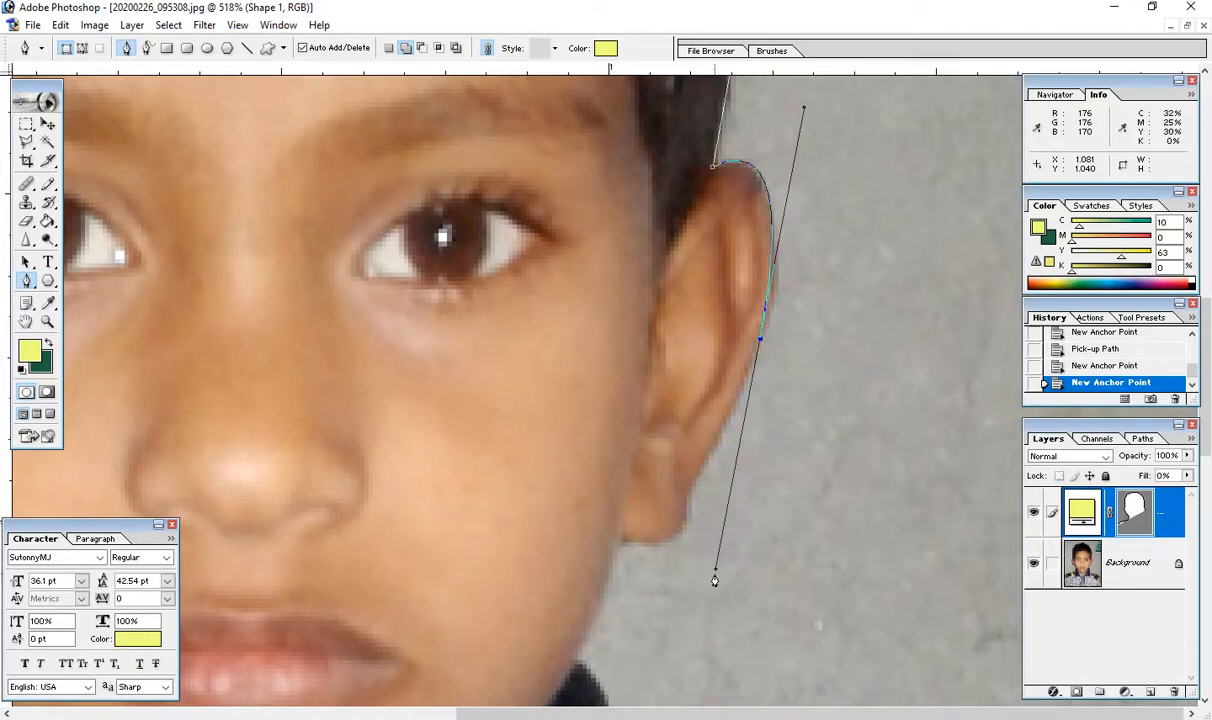
{"action": "left_click", "coordinate": [761, 344]}
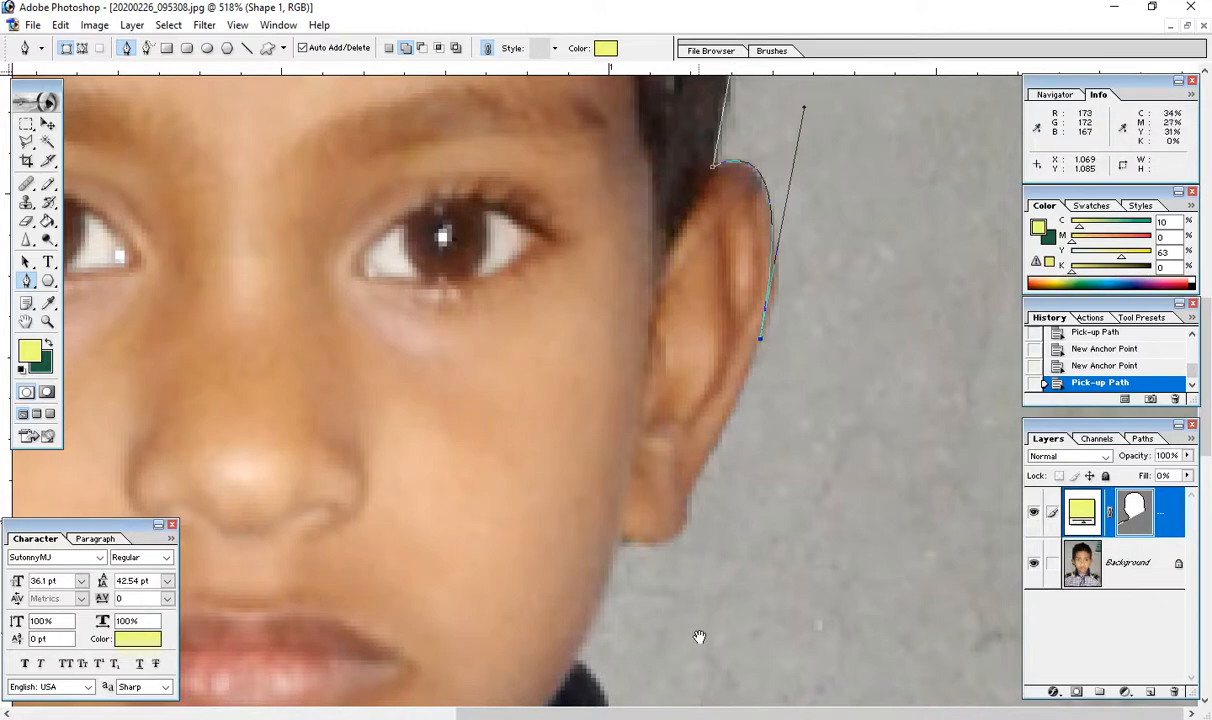
{"action": "left_click_drag", "start_coordinate": [699, 637], "coordinate": [687, 436]}
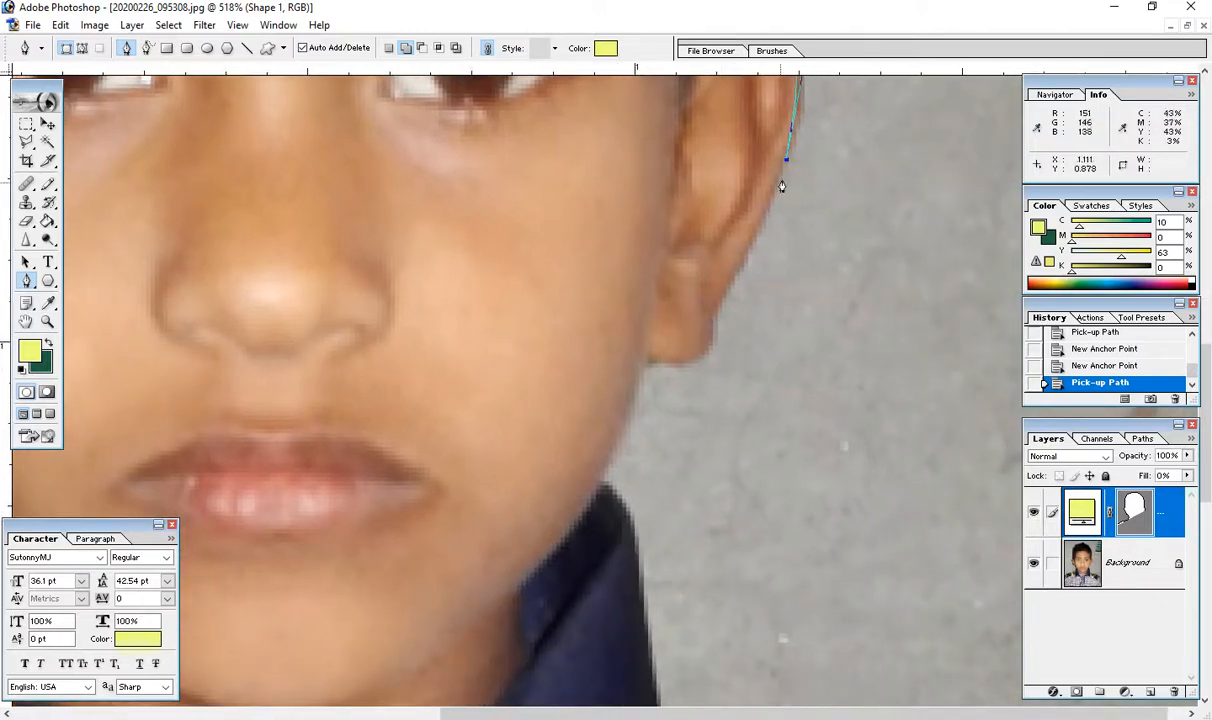
{"action": "left_click", "coordinate": [713, 310]}
{"action": "left_click", "coordinate": [713, 308]}
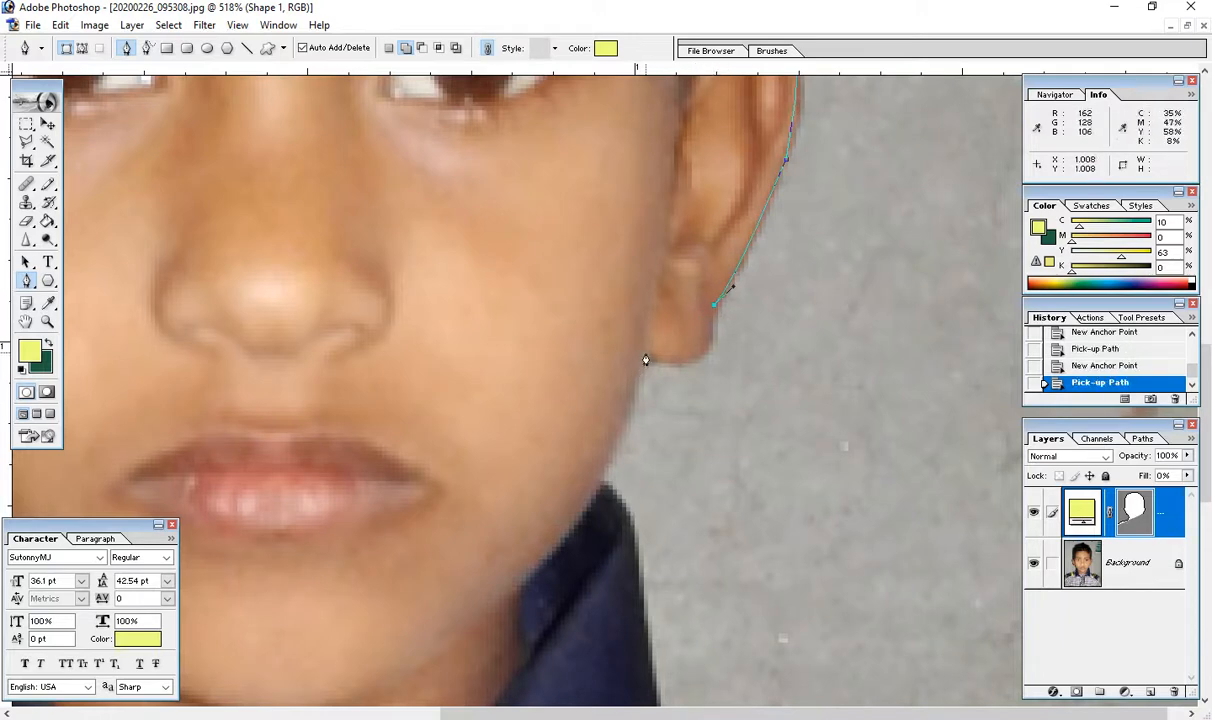
- Take the pen outline around the right earlobe and down the jaw to the collar tip, removing each anchor's outgoing handle
{"action": "left_click_drag", "start_coordinate": [645, 353], "coordinate": [572, 316]}
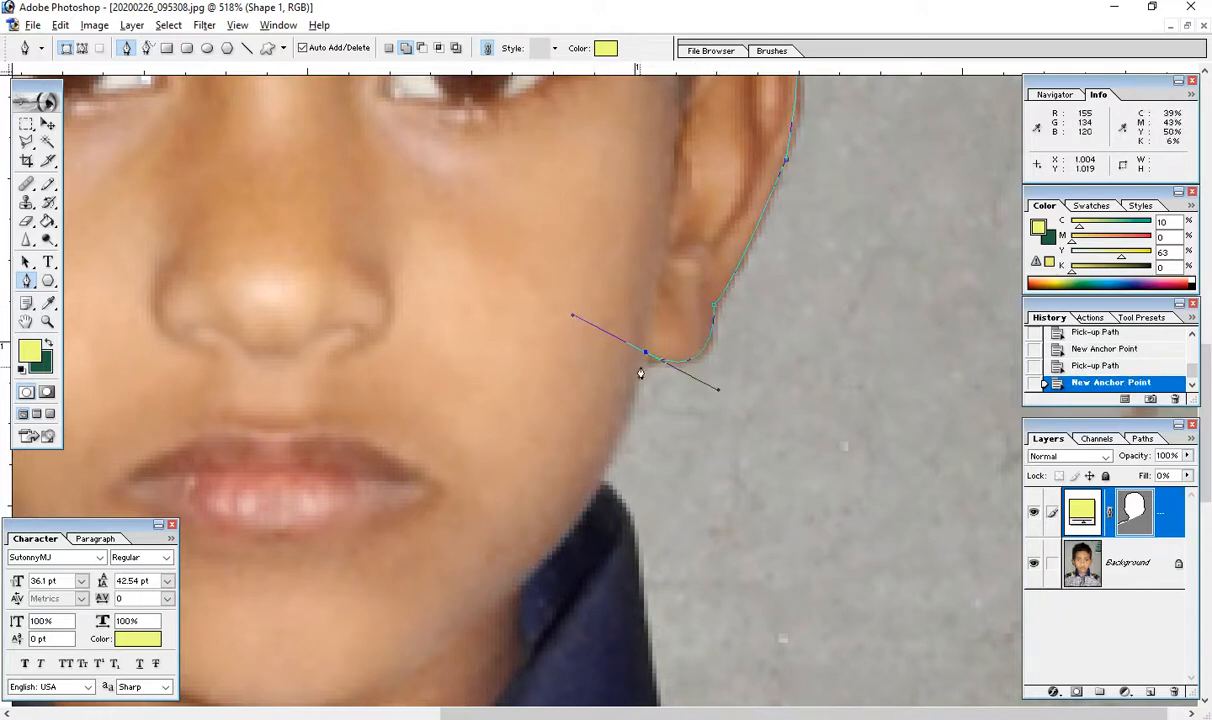
{"action": "left_click", "coordinate": [645, 353], "text": "alt"}
{"action": "left_click_drag", "start_coordinate": [600, 484], "coordinate": [572, 540]}
{"action": "left_click", "coordinate": [600, 484], "text": "alt"}
- Continue the pen outline down the outer edge of the right collar and onto the start of the shoulder
{"action": "scroll", "coordinate": [600, 484], "scroll_direction": "down", "scroll_amount": 5}
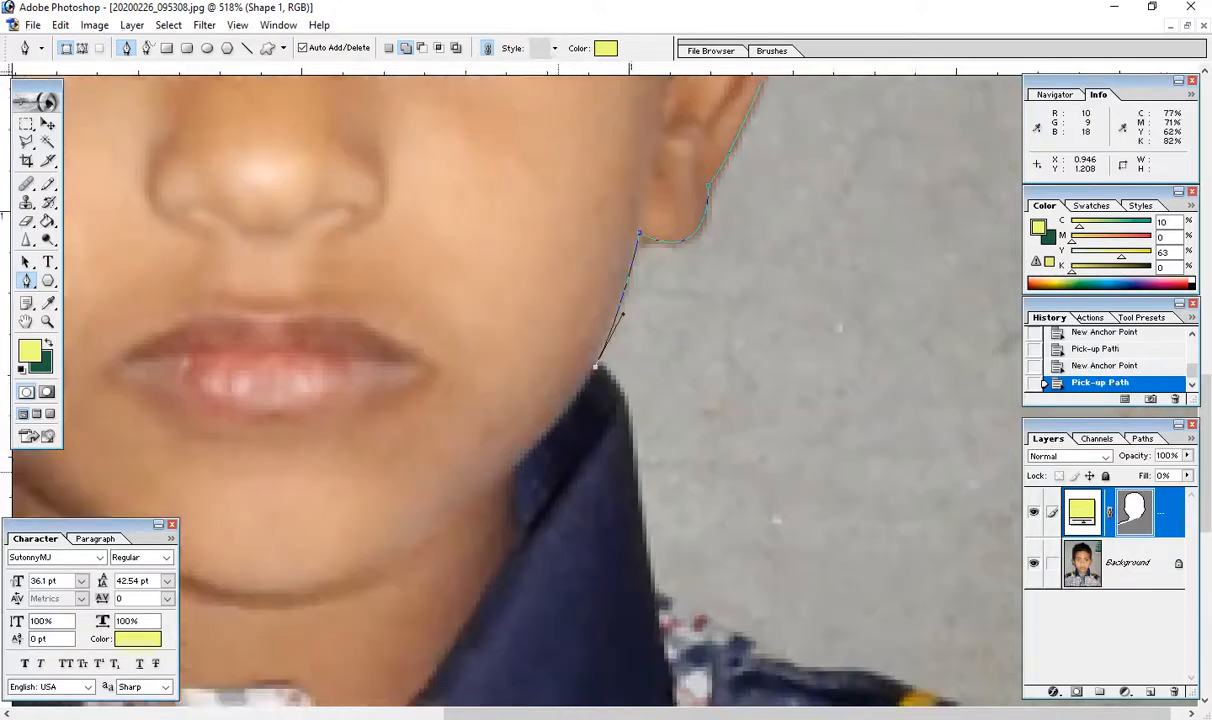
{"action": "mouse_move", "coordinate": [631, 326]}
{"action": "left_mouse_down"}
{"action": "mouse_move", "coordinate": [632, 430]}
{"action": "mouse_move", "coordinate": [628, 325]}
{"action": "left_mouse_up"}
{"action": "left_click", "coordinate": [628, 324], "text": "alt"}
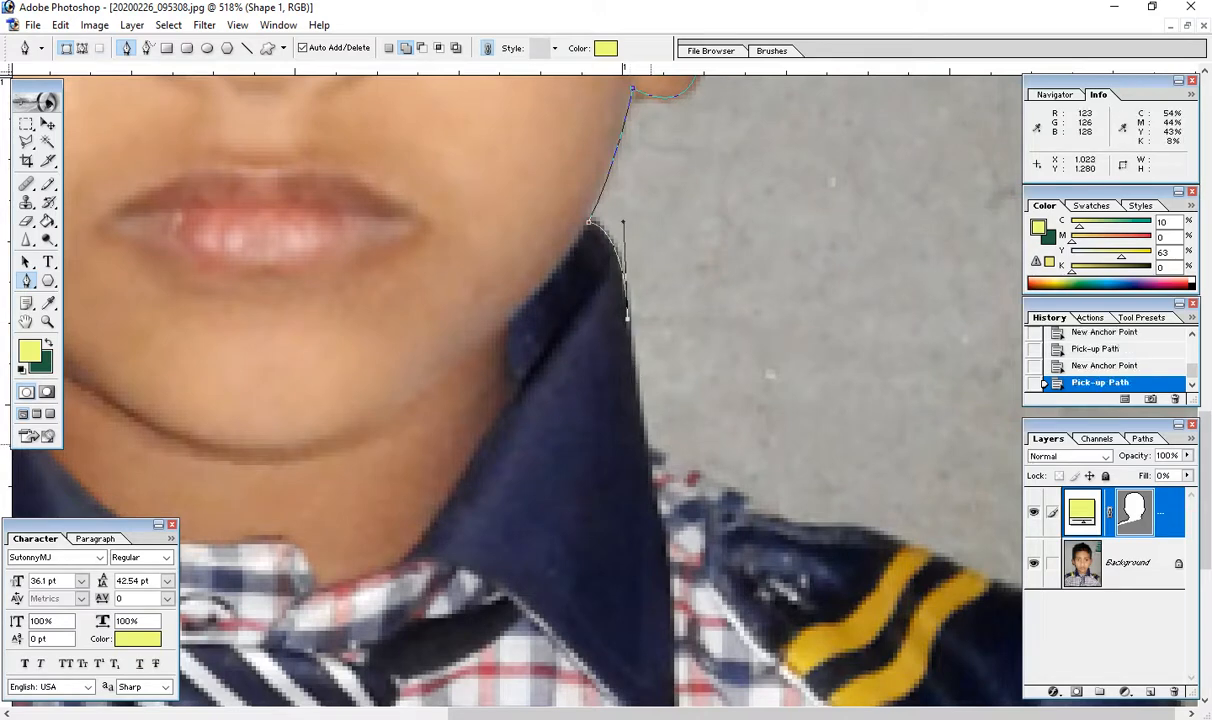
{"action": "left_click", "coordinate": [650, 456]}
{"action": "left_click", "coordinate": [782, 527]}
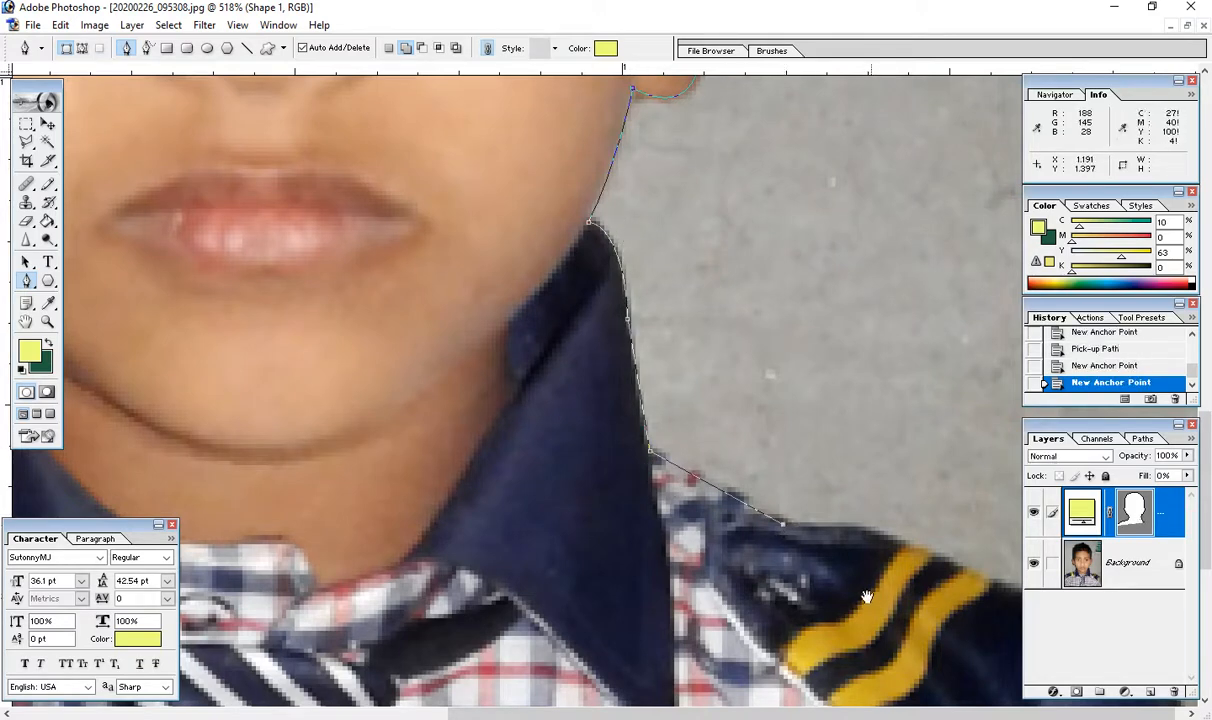
- Extend the pen outline along the right shoulder past the yellow stripes and badge to just beyond the photo's right edge
{"action": "scroll", "coordinate": [782, 527], "scroll_direction": "down", "scroll_amount": 5}
{"action": "left_click_drag", "start_coordinate": [962, 283], "coordinate": [1044, 336]}
{"action": "left_click", "coordinate": [962, 283]}
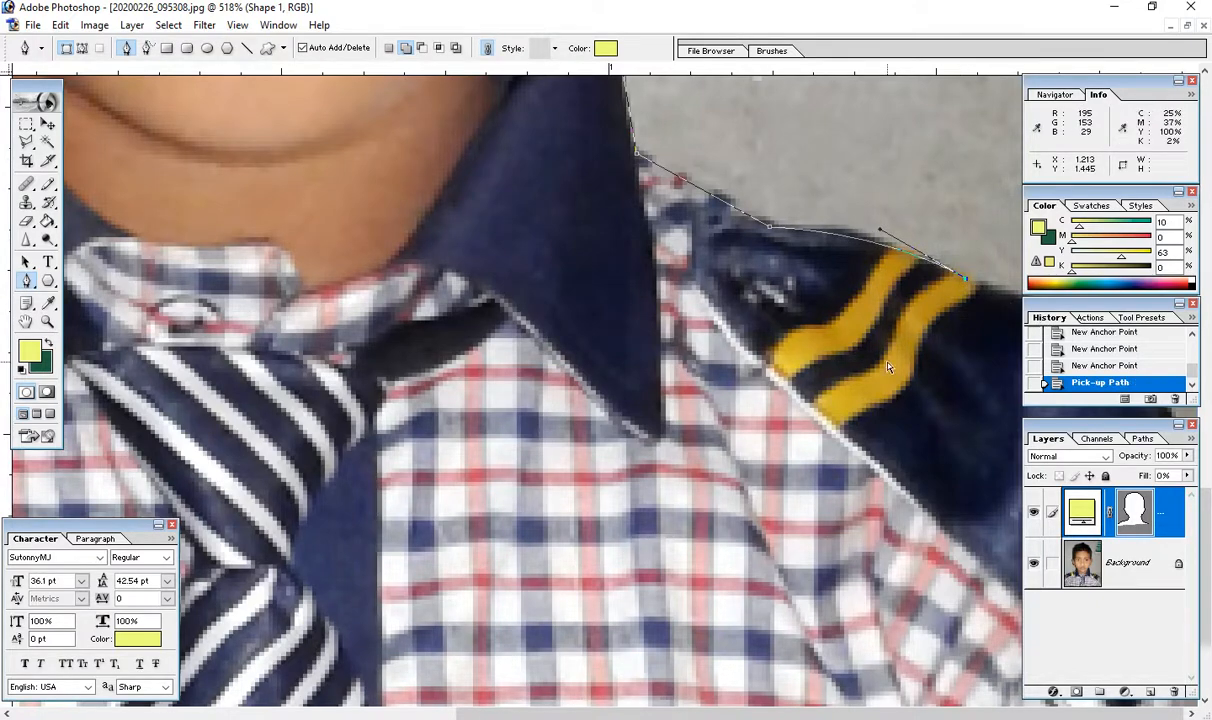
{"action": "key", "text": "ctrl+minus"}
{"action": "key", "text": "ctrl+minus"}
{"action": "key", "text": "ctrl+minus"}
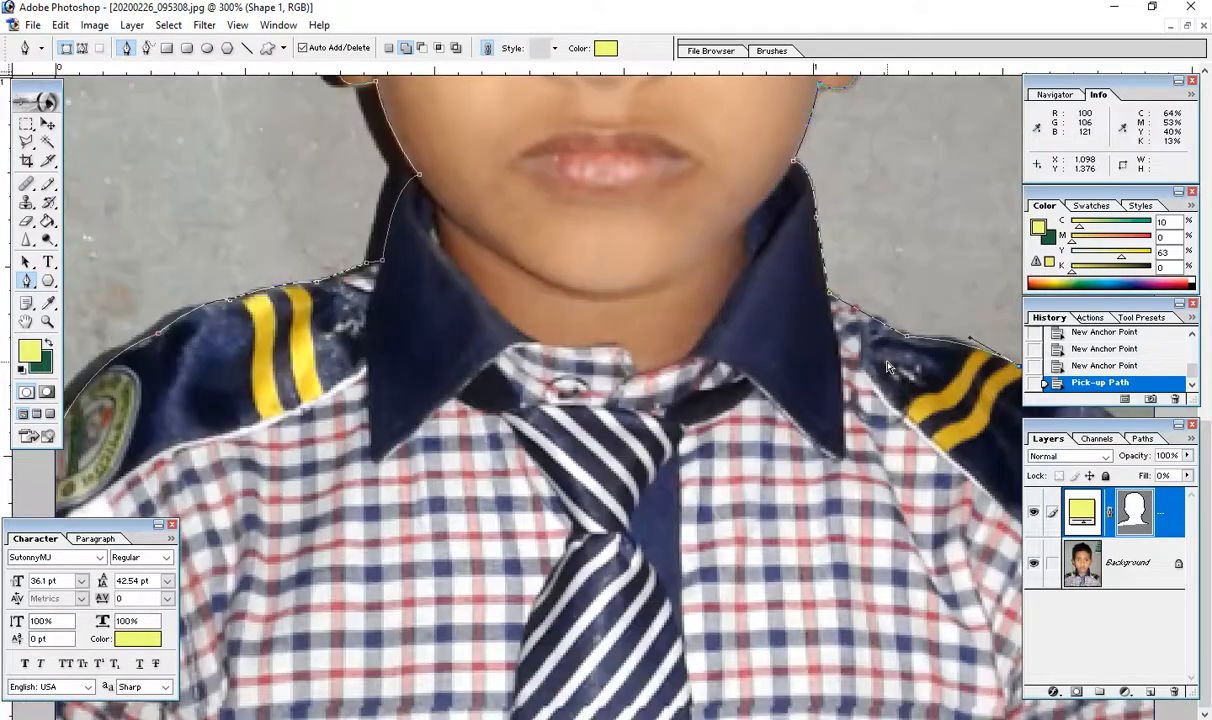
{"action": "key", "text": "ctrl+minus"}
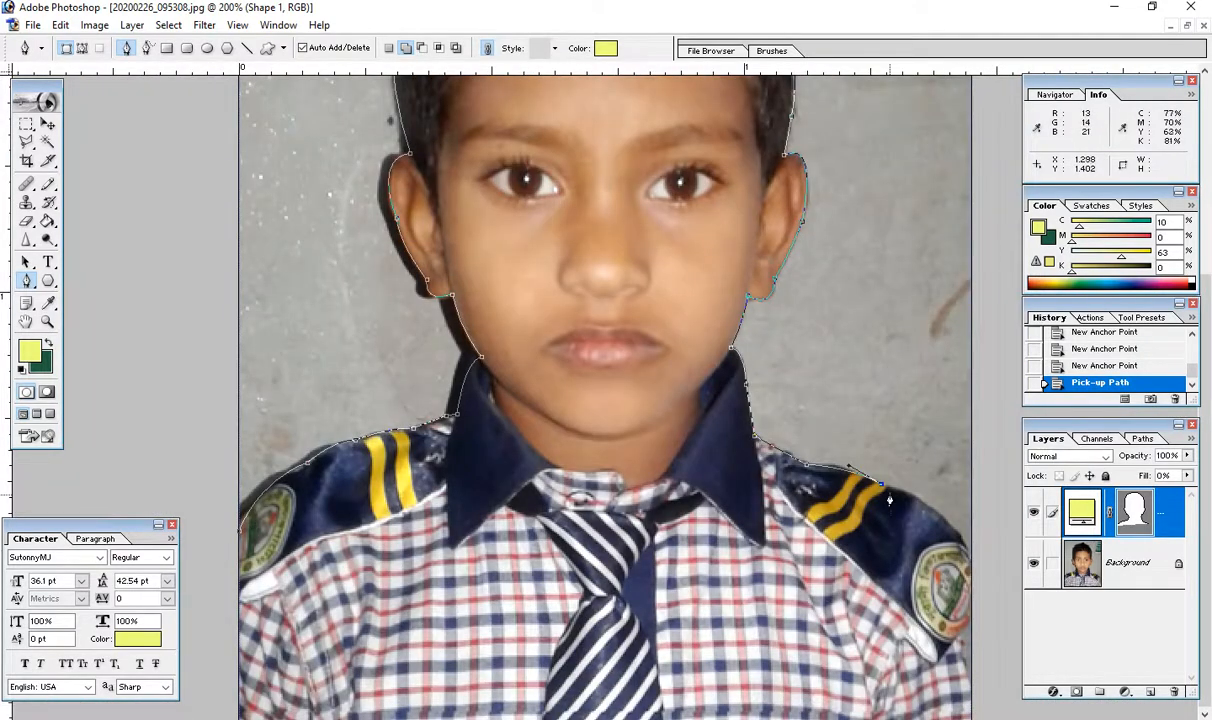
{"action": "left_click_drag", "start_coordinate": [977, 572], "coordinate": [1013, 636]}
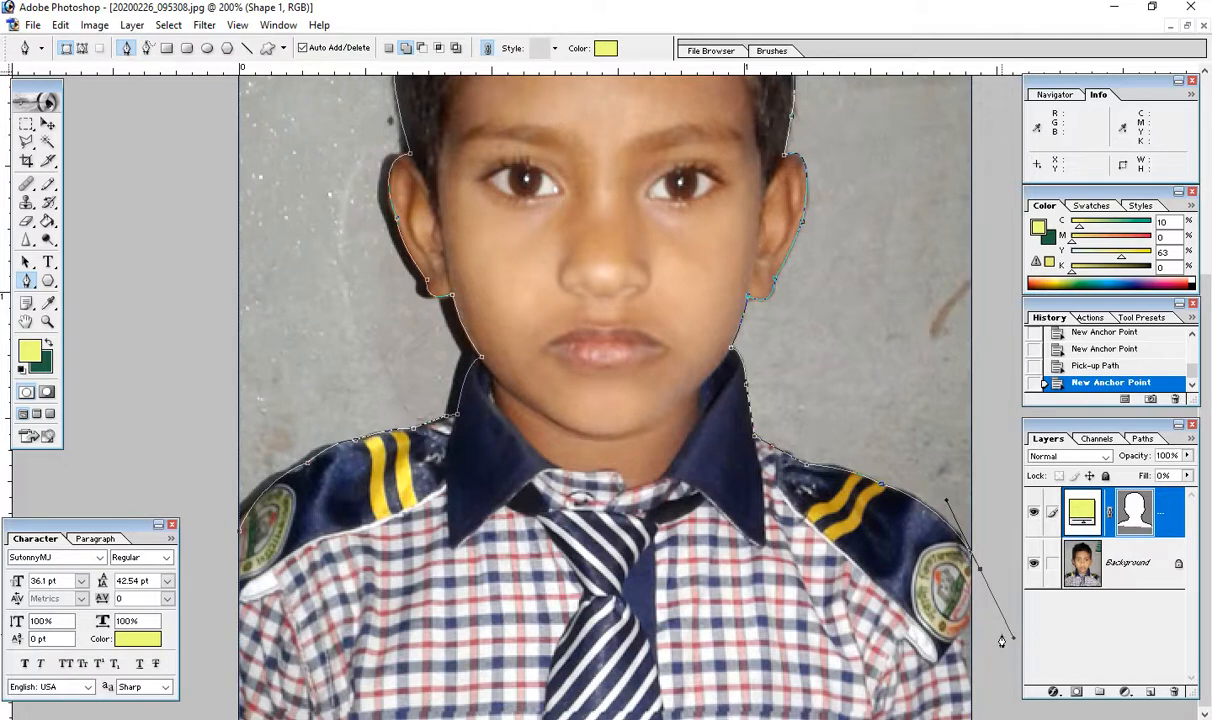
{"action": "left_click", "coordinate": [980, 574]}
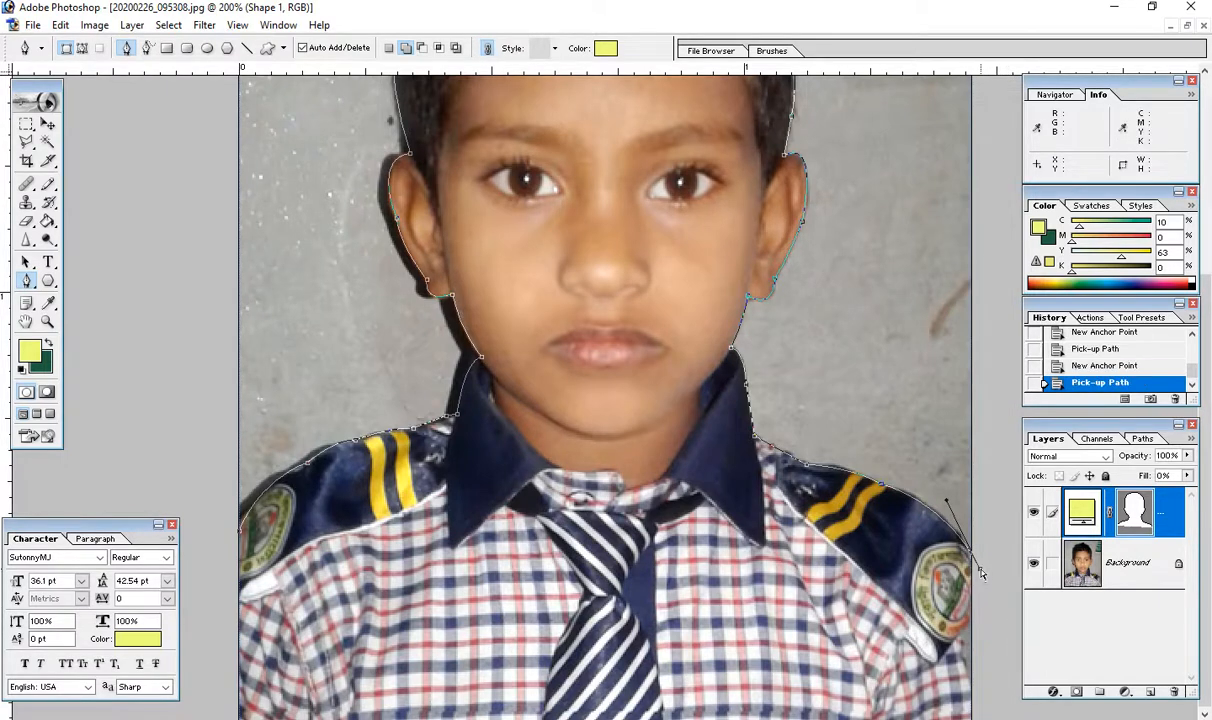
- Run the pen outline around the photo's two upper corners and close it at the starting anchor, enclosing the background
{"action": "key", "text": "ctrl+minus"}
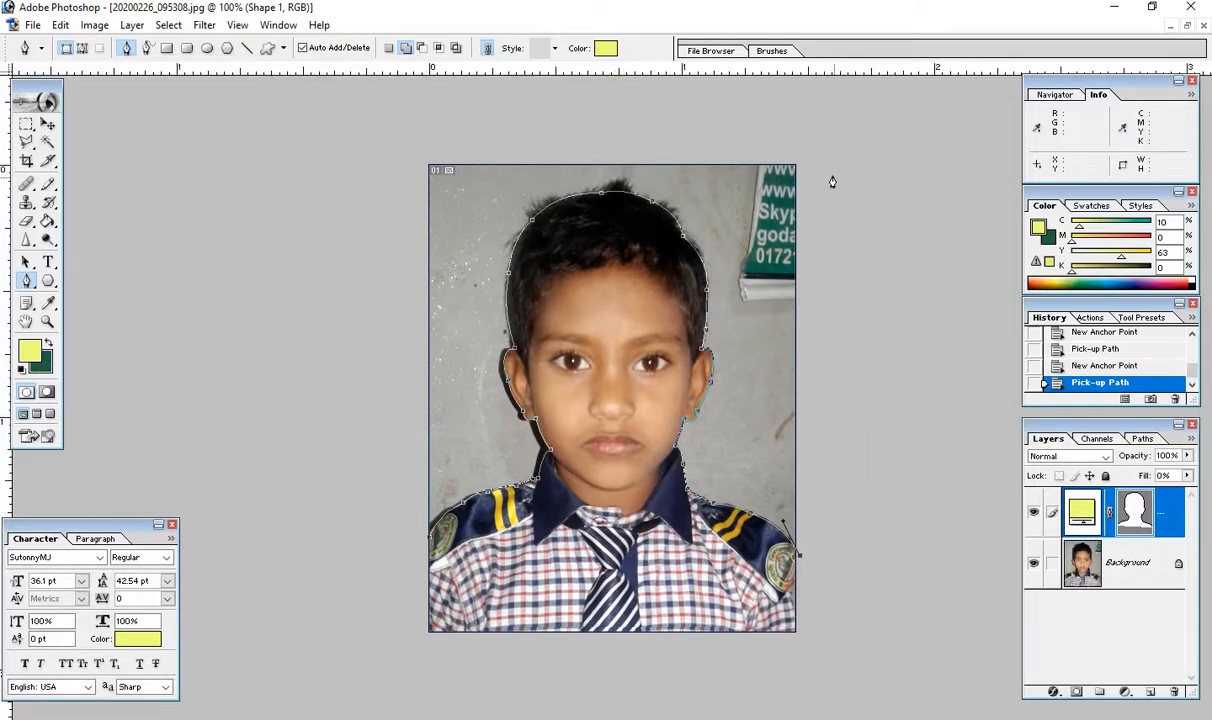
{"action": "left_click", "coordinate": [800, 162]}
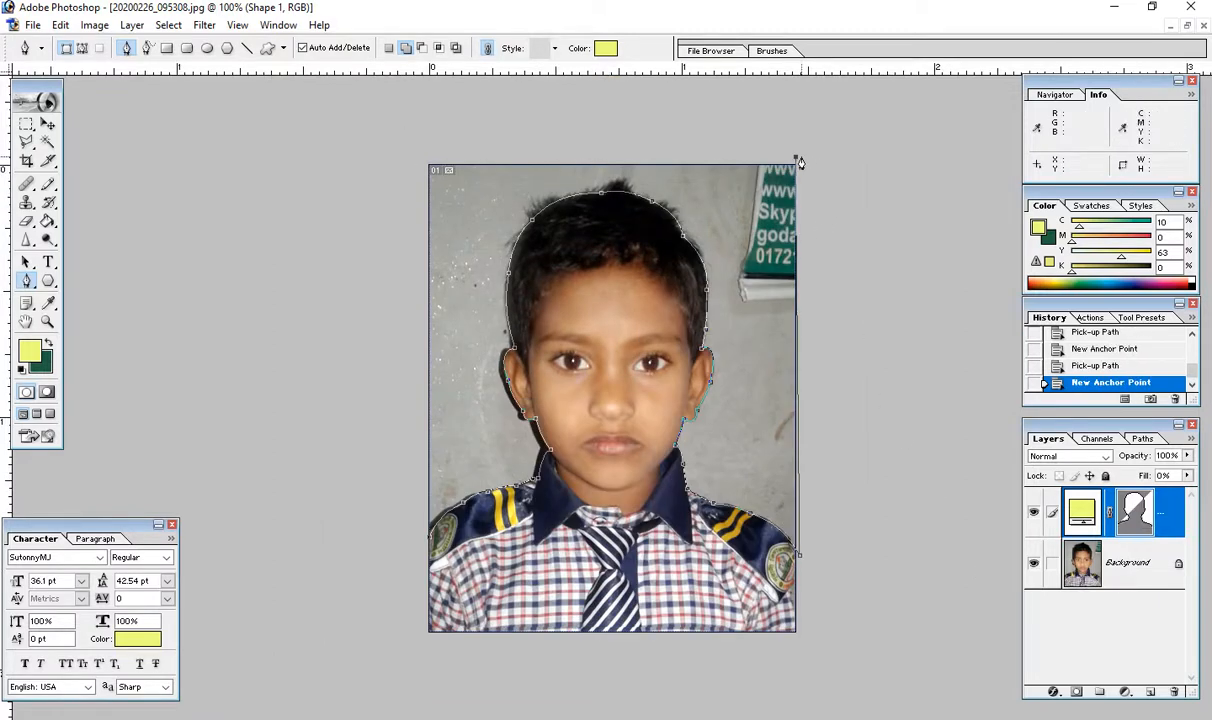
{"action": "left_click", "coordinate": [421, 166]}
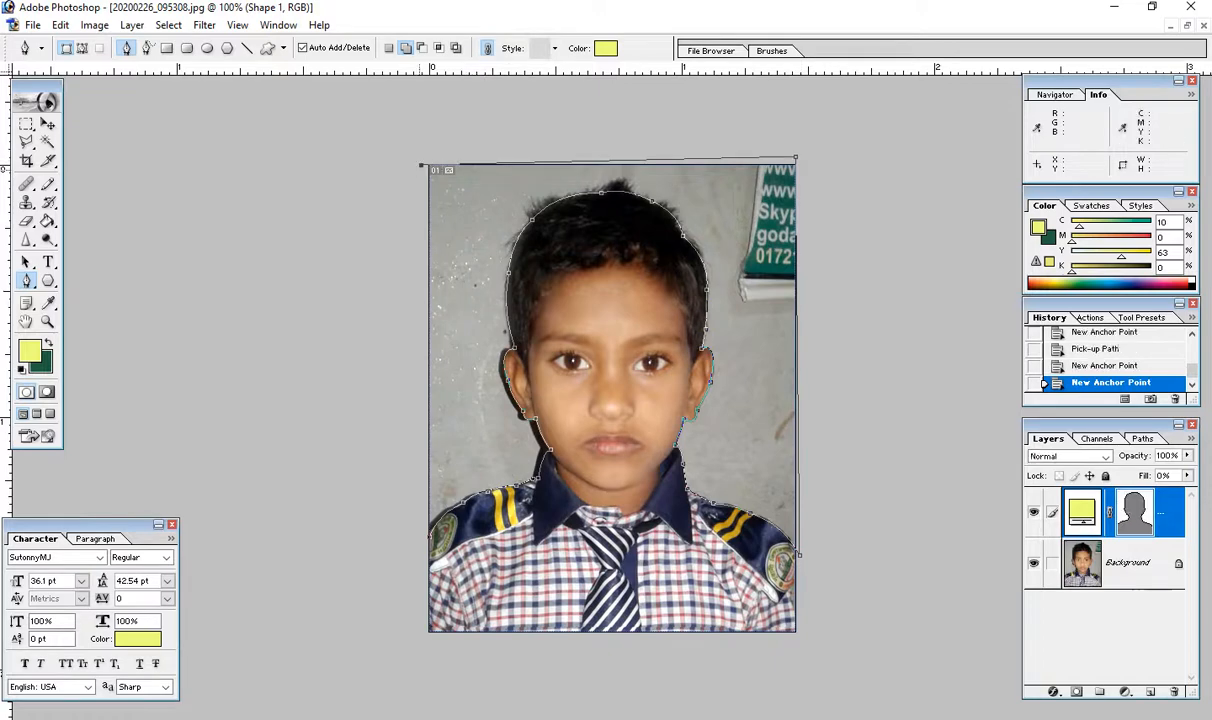
{"action": "left_click", "coordinate": [425, 546]}
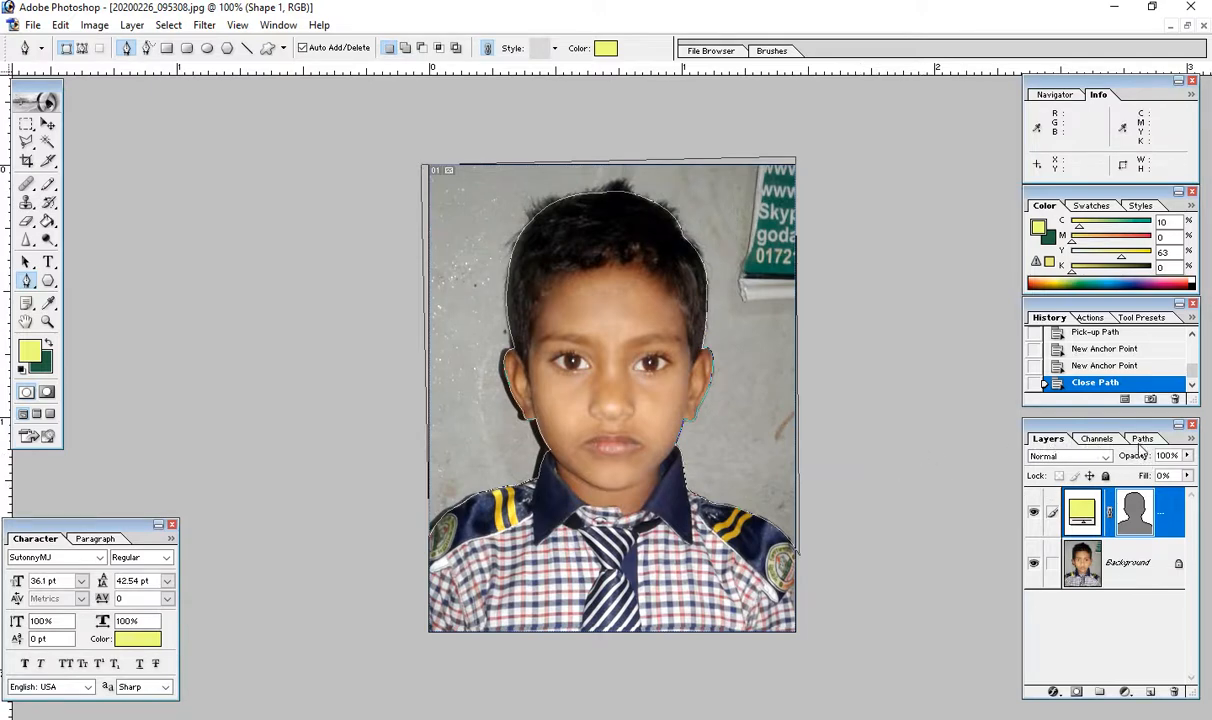
- Load the Shape 1 Vector Mask path as a selection and switch to the Lasso tool
{"action": "left_click", "coordinate": [1142, 440]}
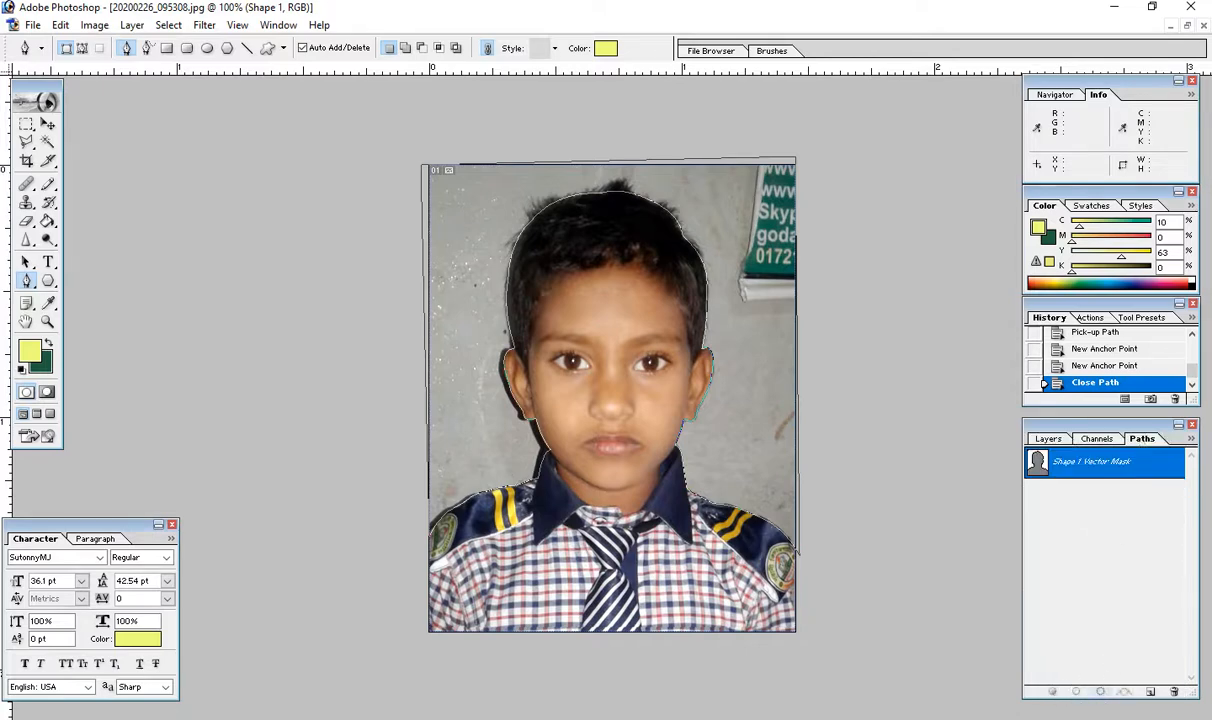
{"action": "left_click", "coordinate": [1099, 693]}
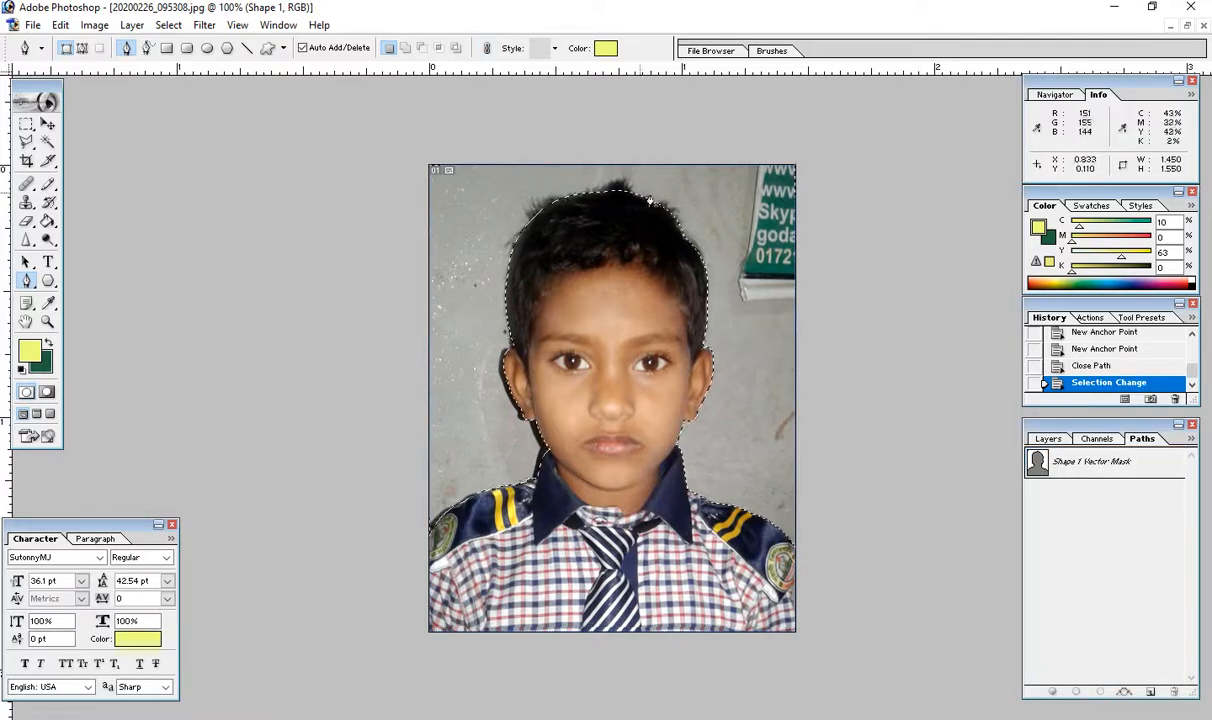
{"action": "left_click", "coordinate": [27, 145]}
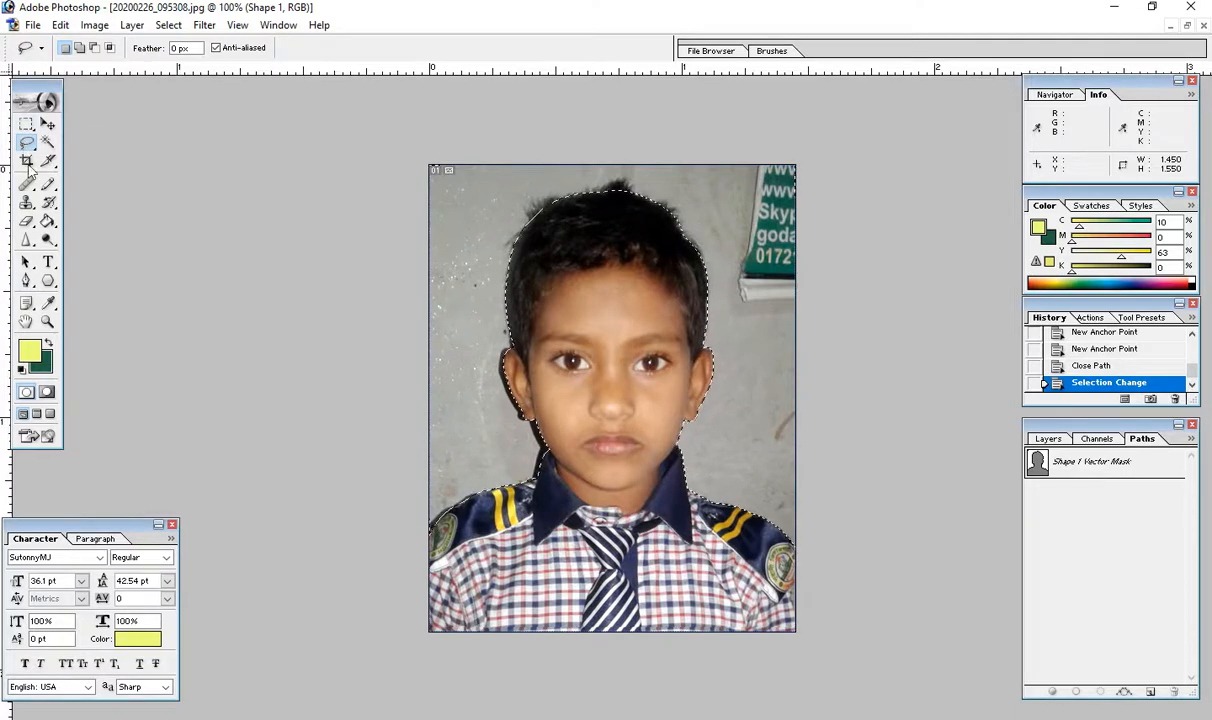
- Feather the backdrop selection with a 1 pixel radius and make the Background layer active
{"action": "right_click", "coordinate": [537, 293]}
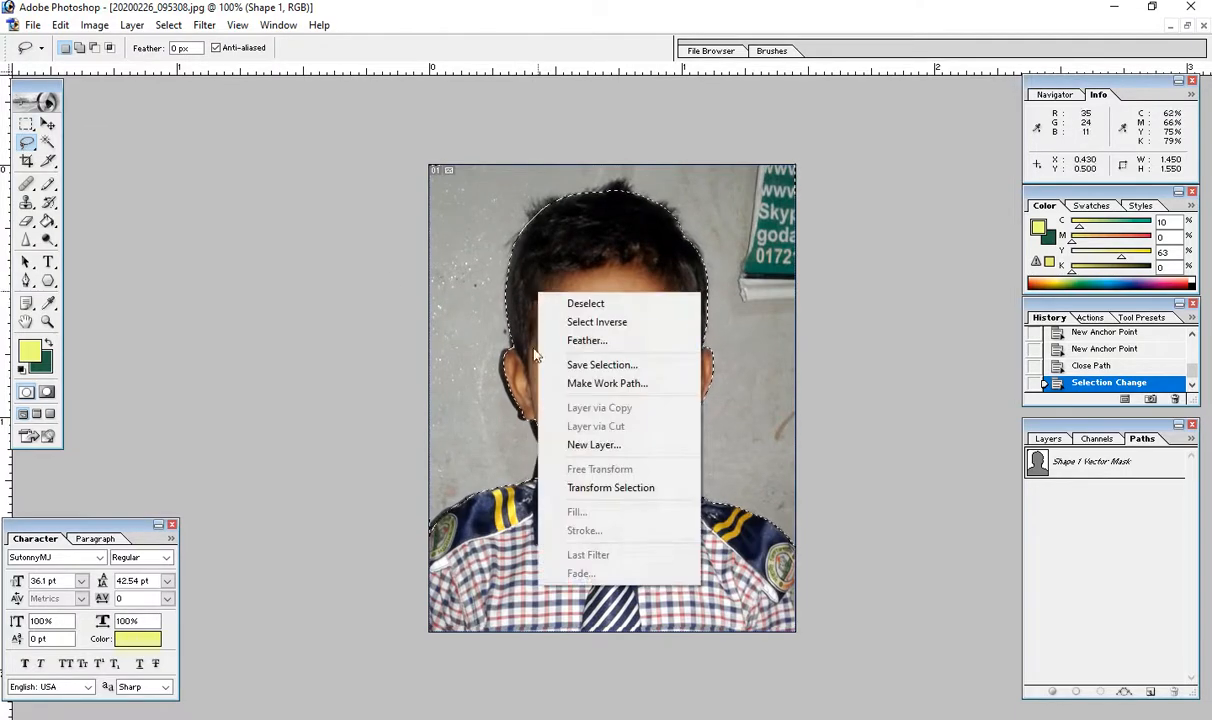
{"action": "left_click", "coordinate": [587, 340]}
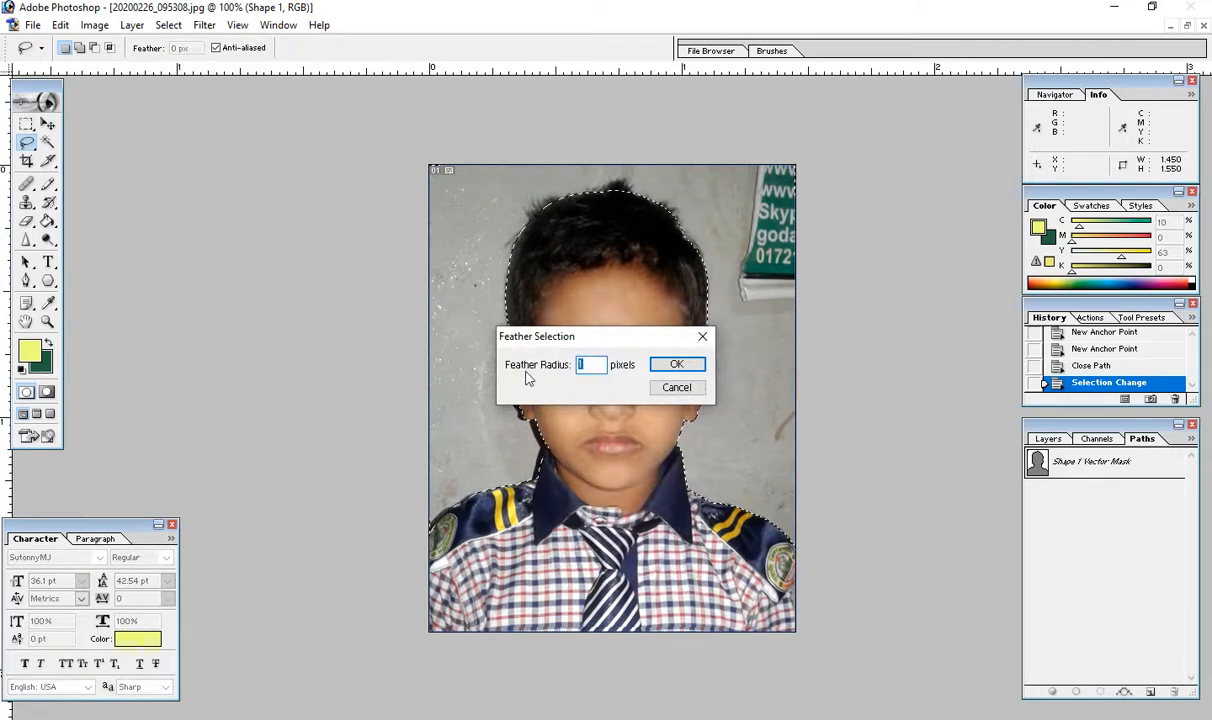
{"action": "left_click", "coordinate": [669, 368]}
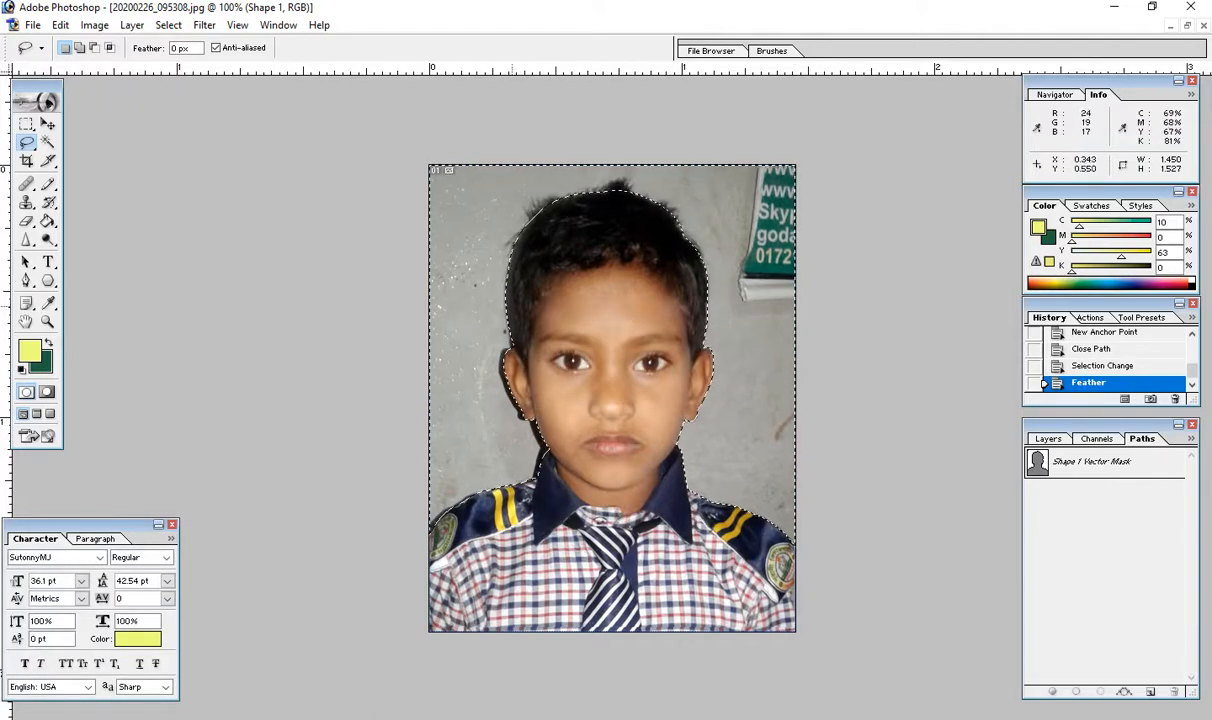
{"action": "left_click", "coordinate": [47, 124]}
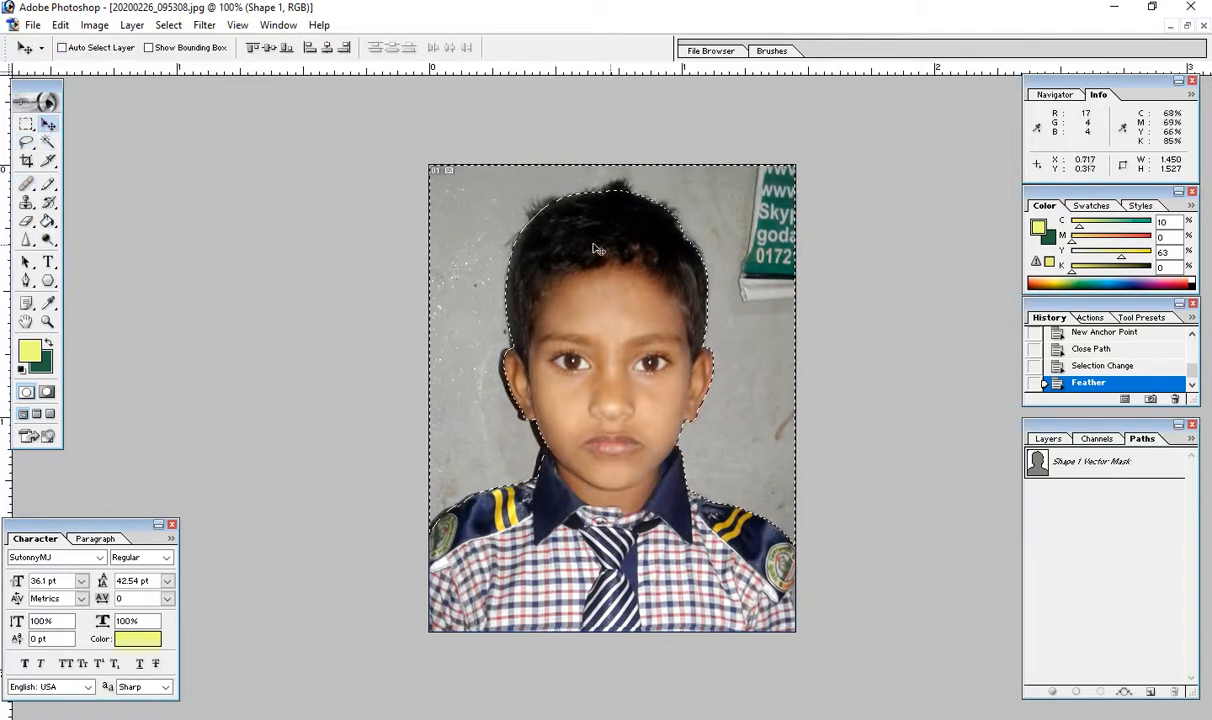
{"action": "right_click", "coordinate": [566, 301]}
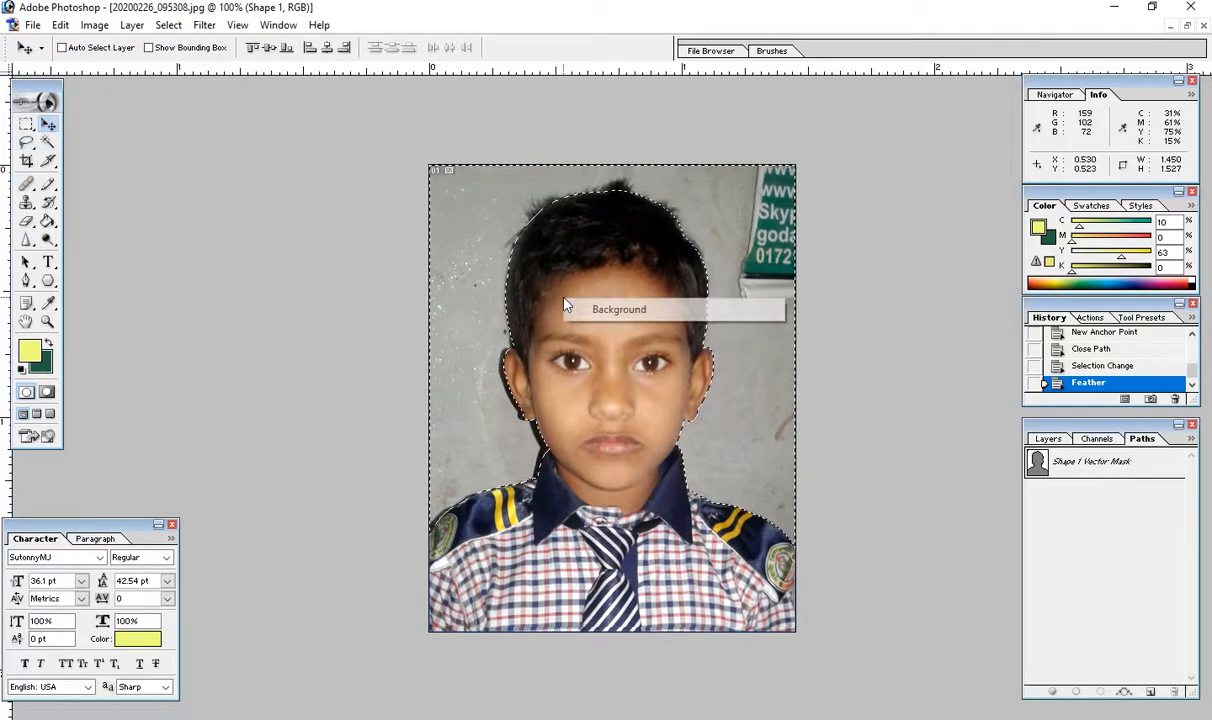
{"action": "left_click", "coordinate": [618, 311]}
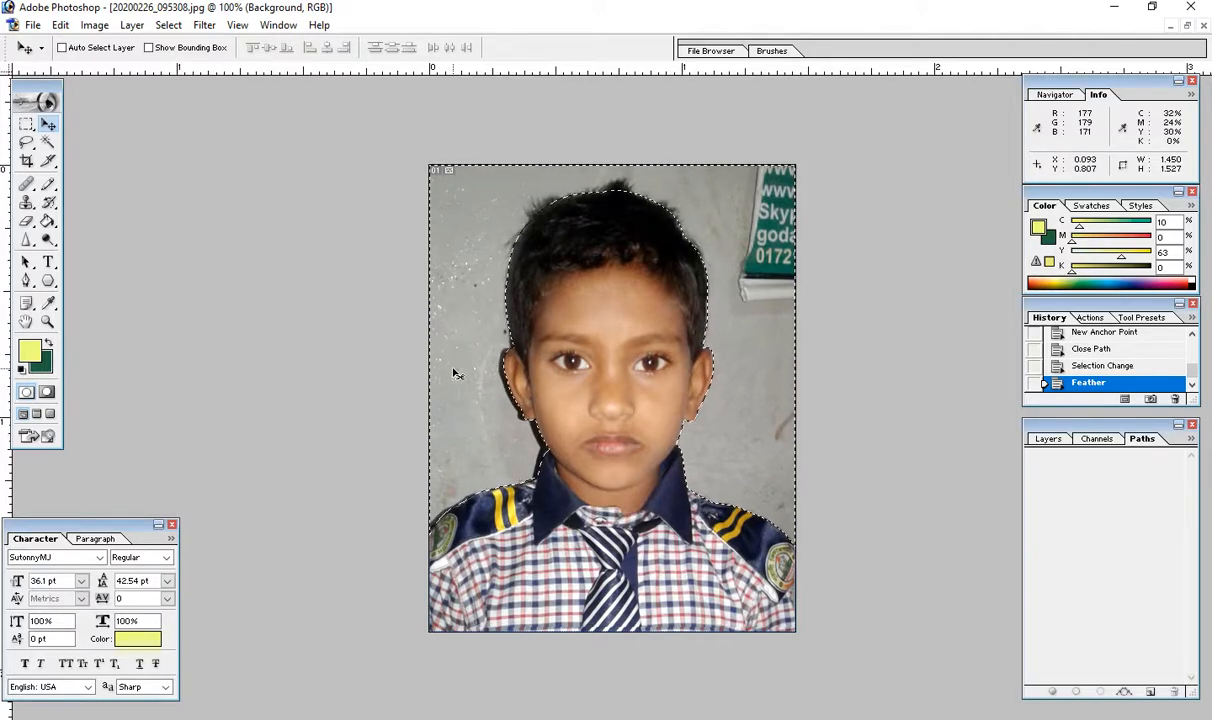
- Swap the foreground and background colours and set the foreground colour to light green 54DD96
{"action": "key", "text": "x"}
{"action": "left_click", "coordinate": [31, 350]}
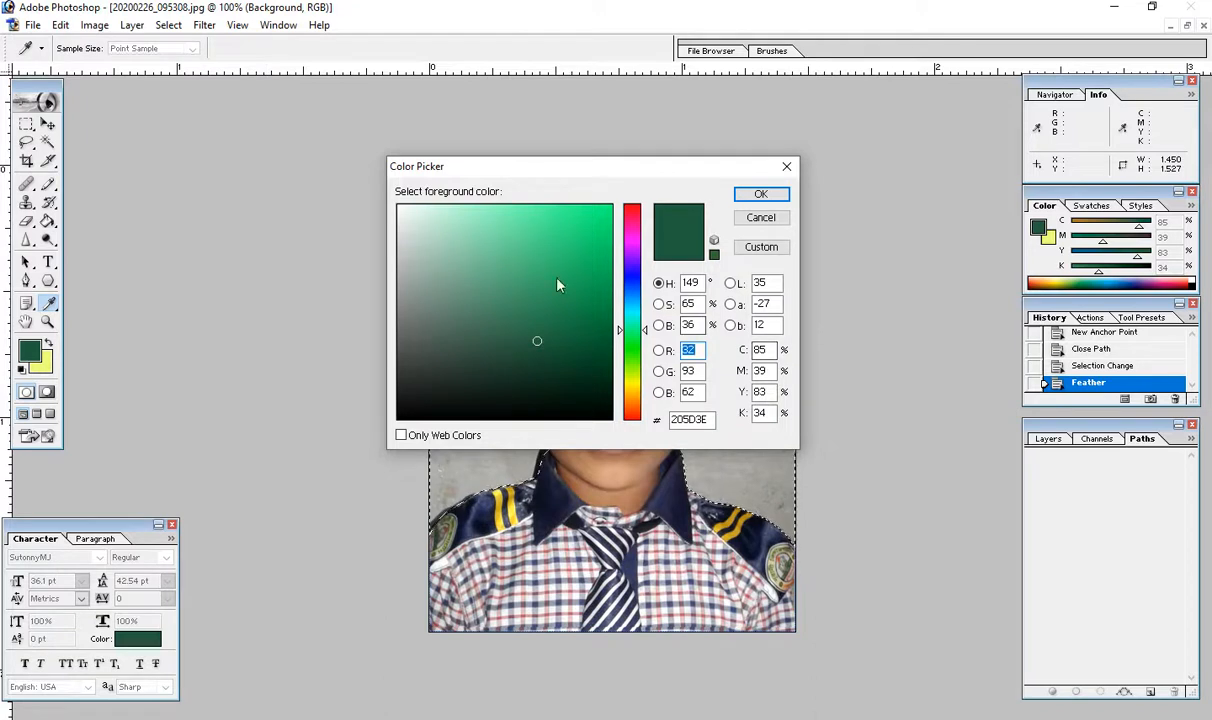
{"action": "left_click", "coordinate": [517, 260]}
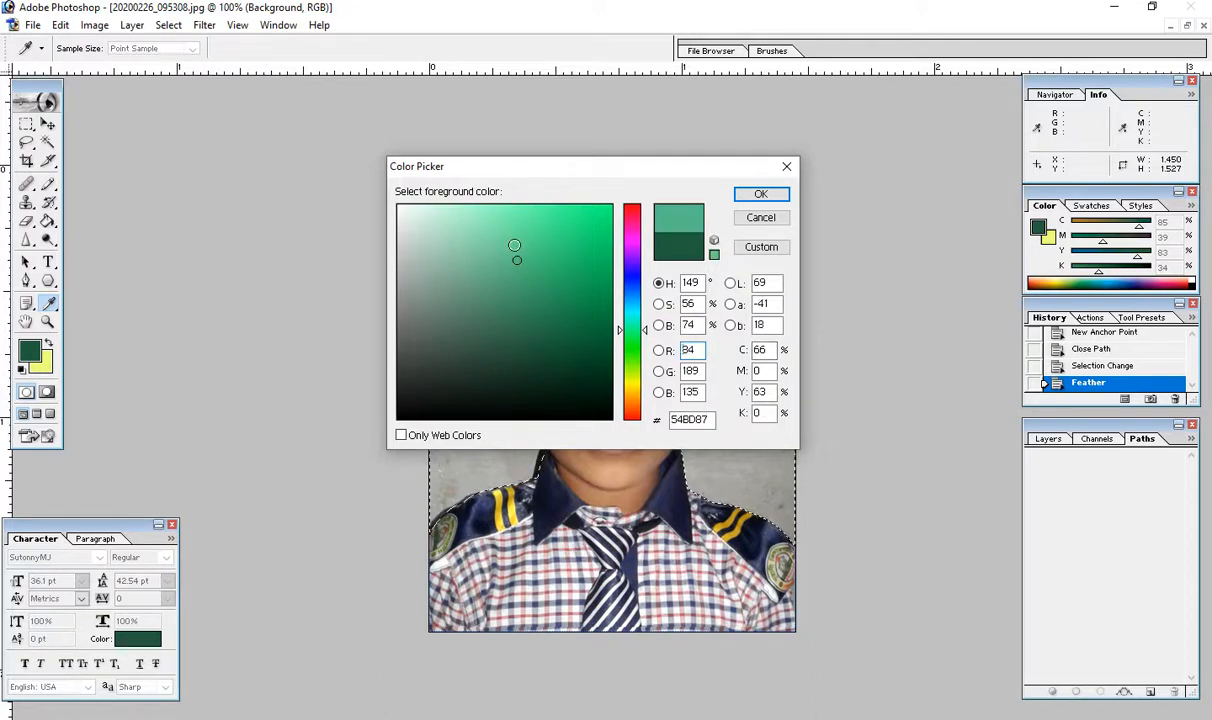
{"action": "left_click", "coordinate": [514, 245]}
{"action": "left_click", "coordinate": [513, 261]}
{"action": "left_click", "coordinate": [545, 210]}
{"action": "left_click", "coordinate": [533, 273]}
{"action": "left_click", "coordinate": [508, 256]}
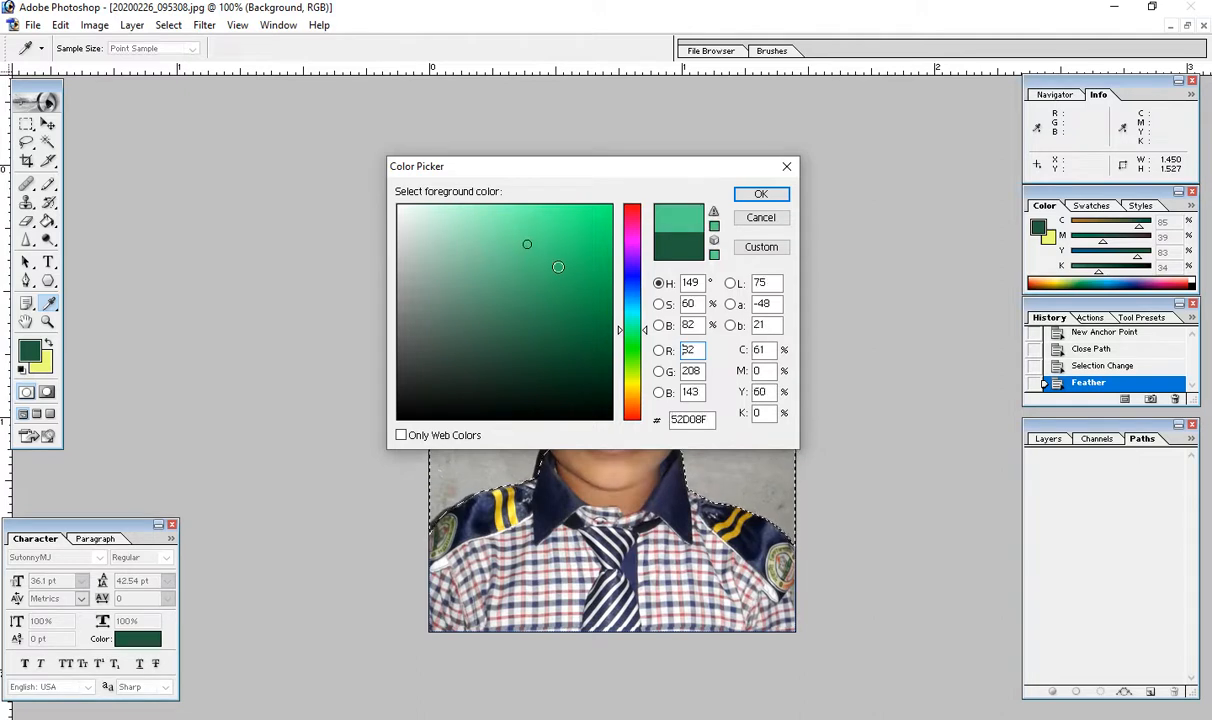
{"action": "left_click", "coordinate": [537, 250]}
{"action": "left_click", "coordinate": [515, 247]}
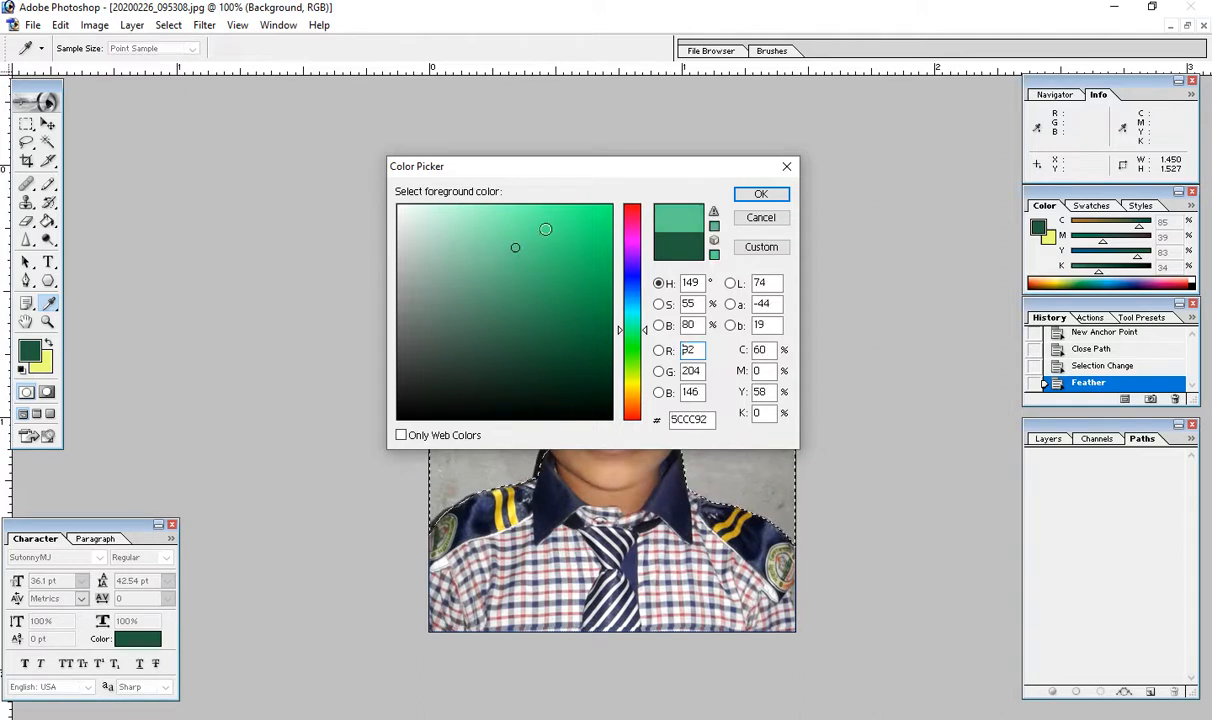
{"action": "left_click", "coordinate": [530, 233]}
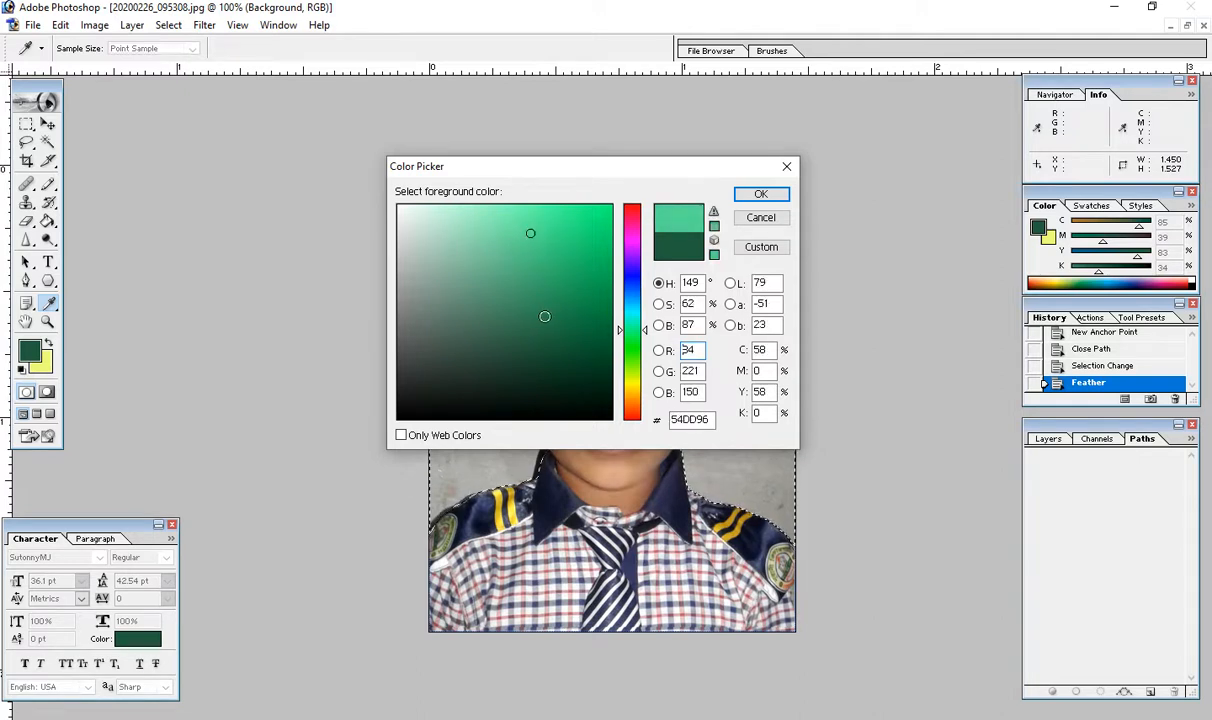
{"action": "left_click", "coordinate": [761, 194]}
- Try cutting the selected backdrop so the yellow background colour fills it, and undo the cut
{"action": "key", "text": "v"}
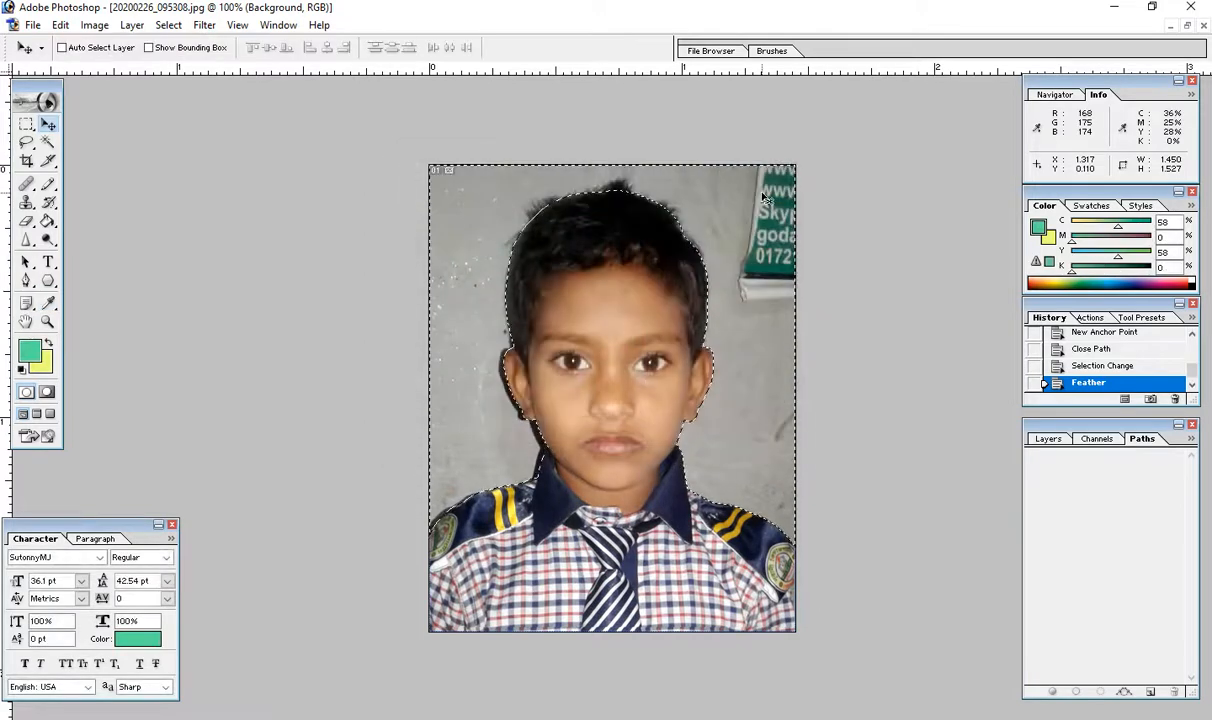
{"action": "key", "text": "ctrl+x"}
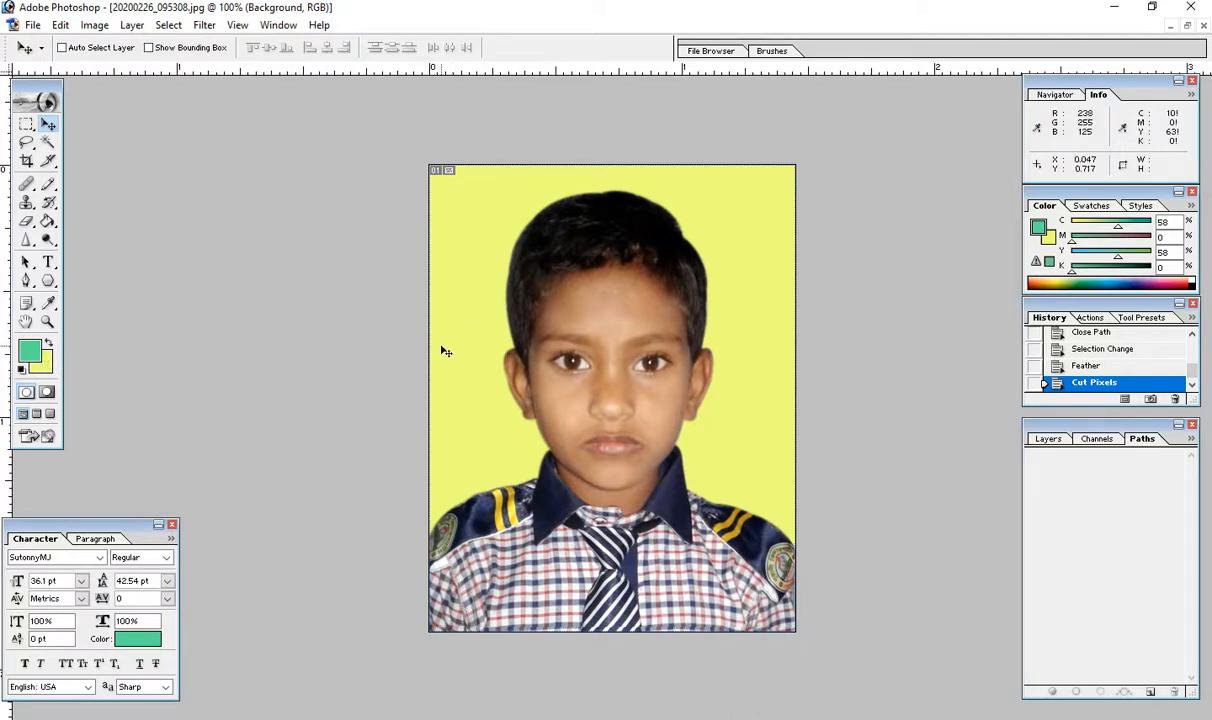
{"action": "key", "text": "ctrl+z"}
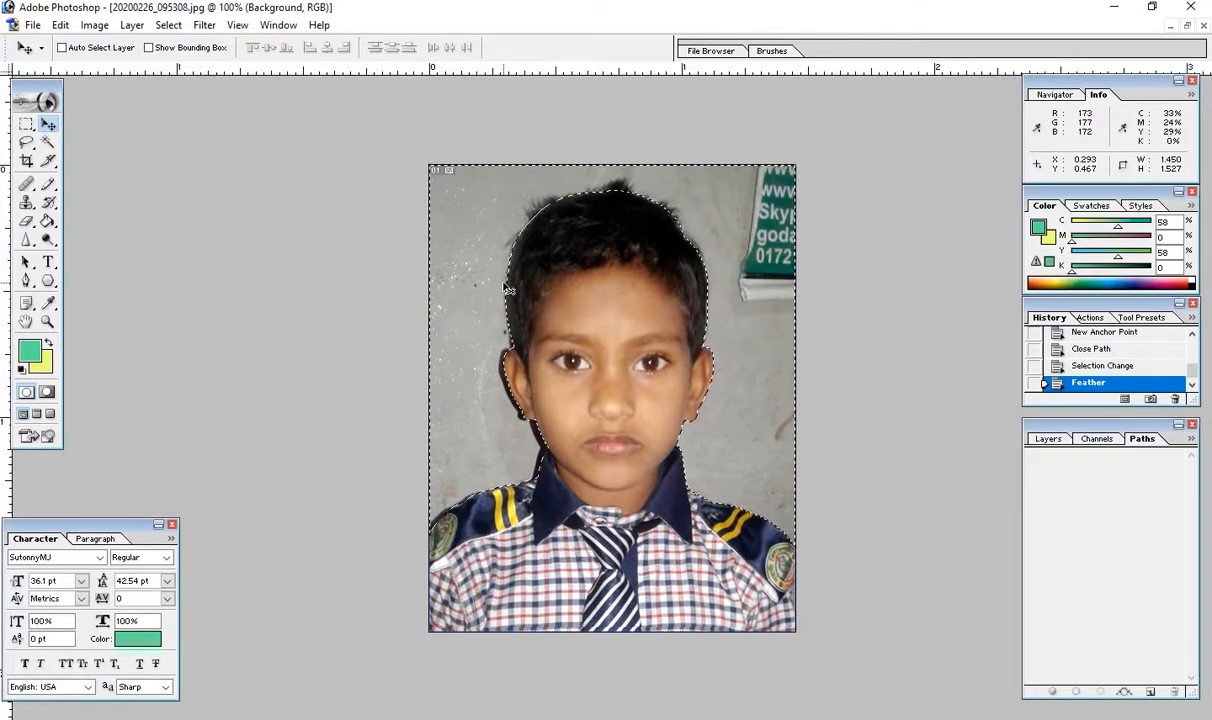
- Try cutting the backdrop with light green as the background colour, and revert to the Feather history state
{"action": "left_click", "coordinate": [48, 344]}
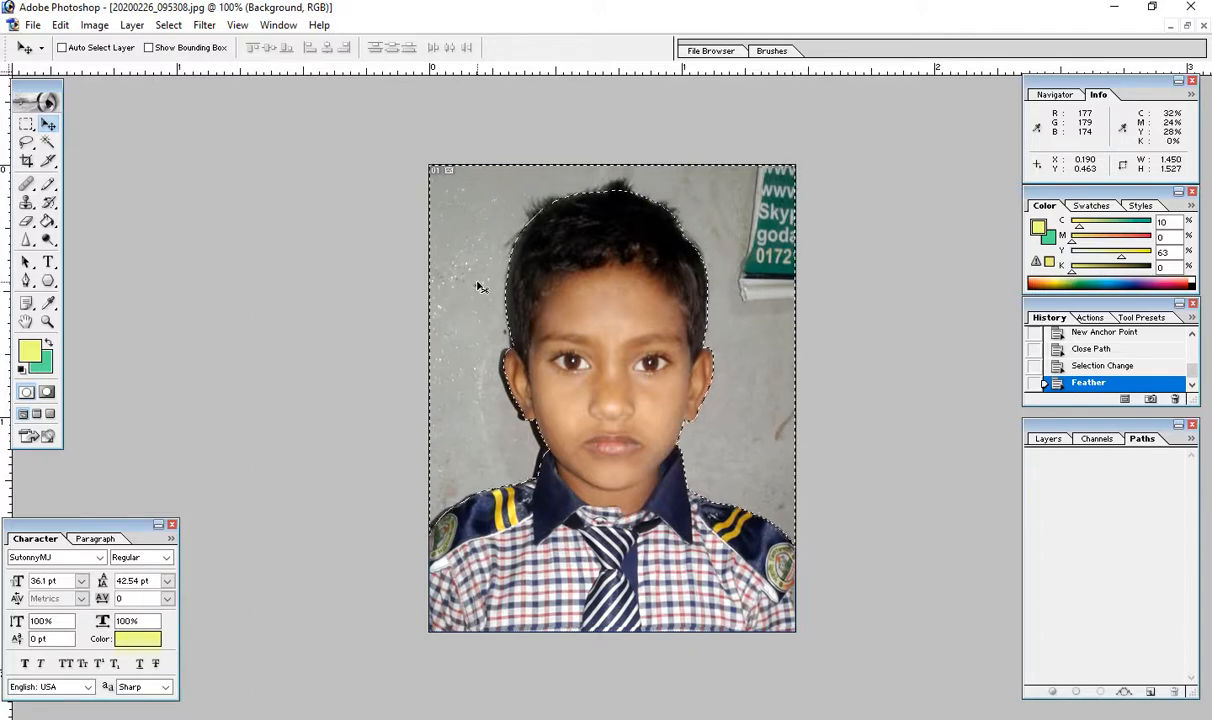
{"action": "key", "text": "ctrl+x"}
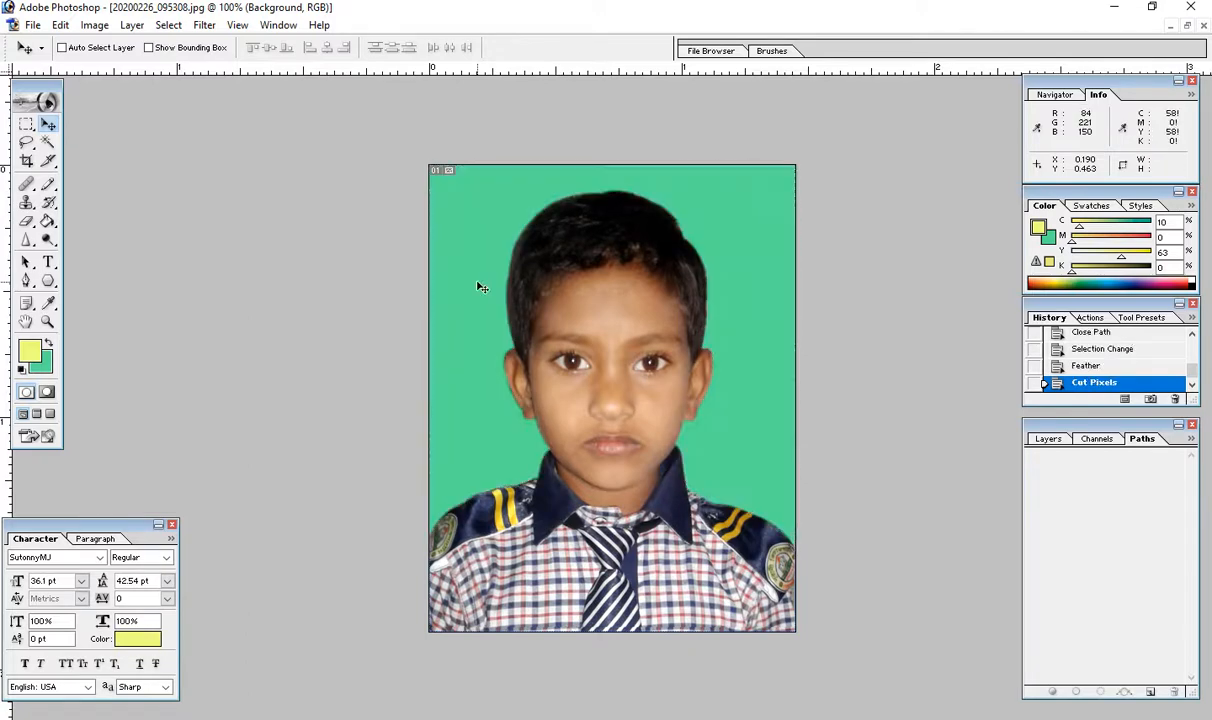
{"action": "scroll", "coordinate": [488, 350], "scroll_direction": "down", "scroll_amount": 2}
{"action": "scroll", "coordinate": [488, 350], "scroll_direction": "up", "scroll_amount": 2}
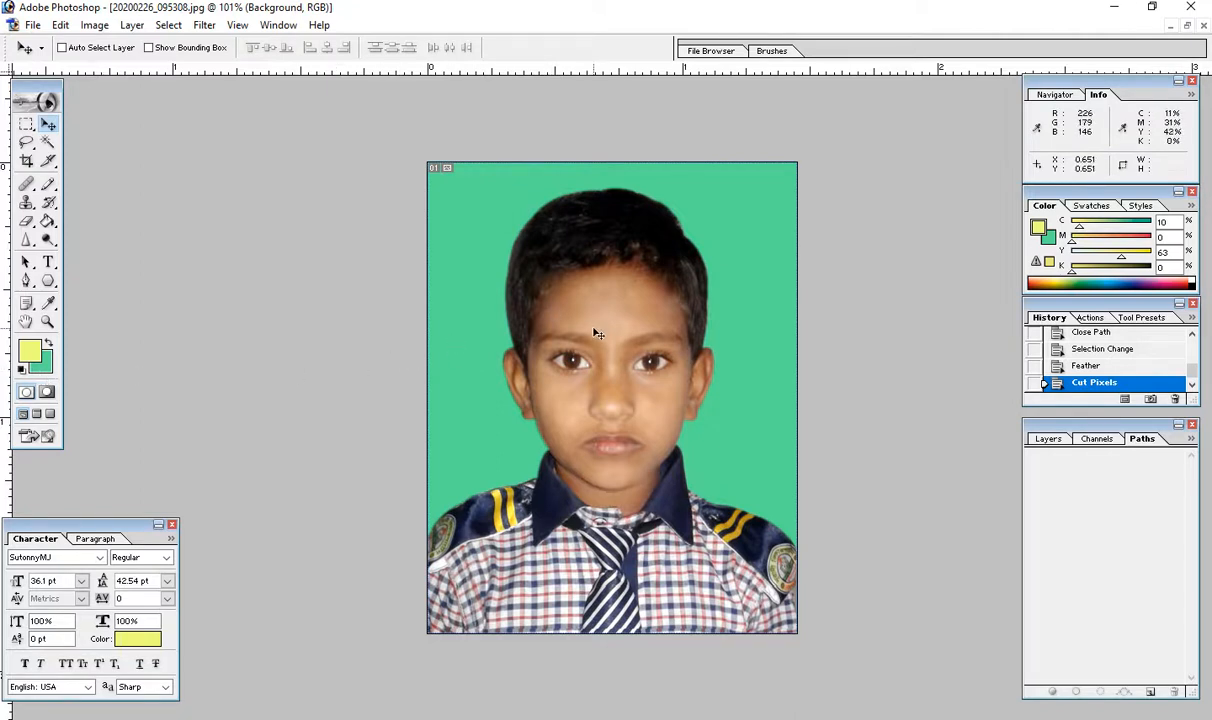
{"action": "left_click", "coordinate": [1086, 366]}
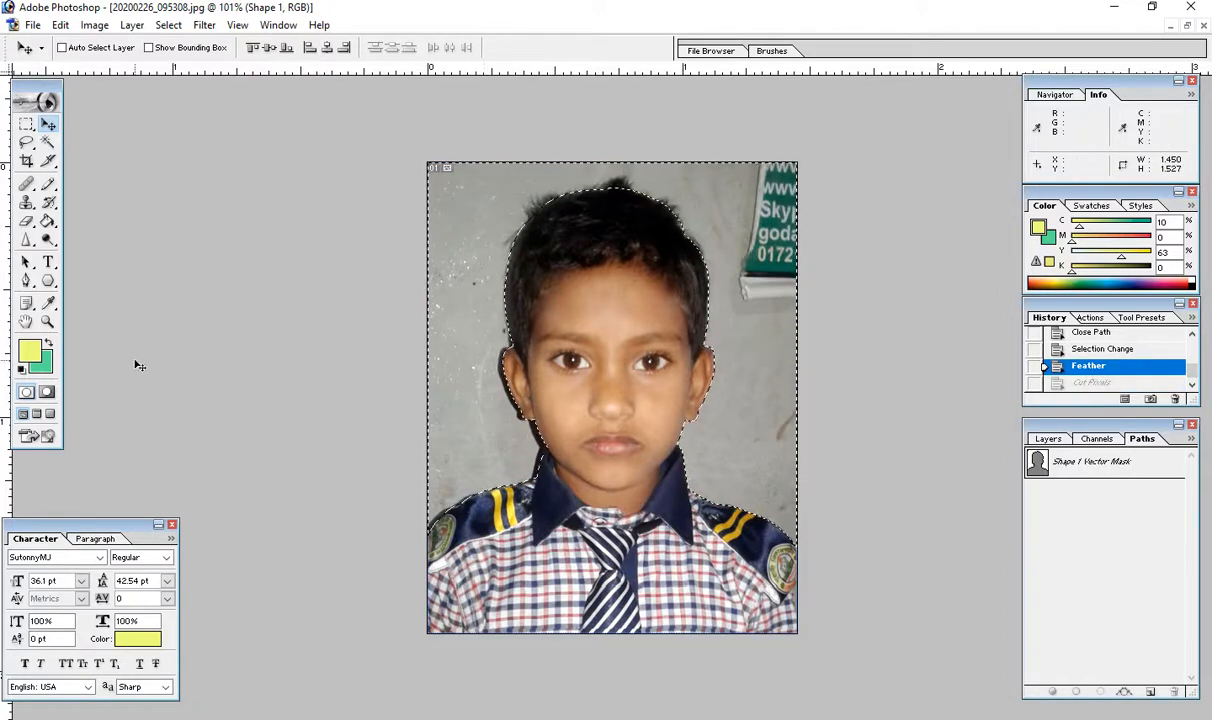
- Set the background colour to green 20BA6B and cut the selected backdrop from the Background layer to fill it
{"action": "left_click", "coordinate": [40, 368]}
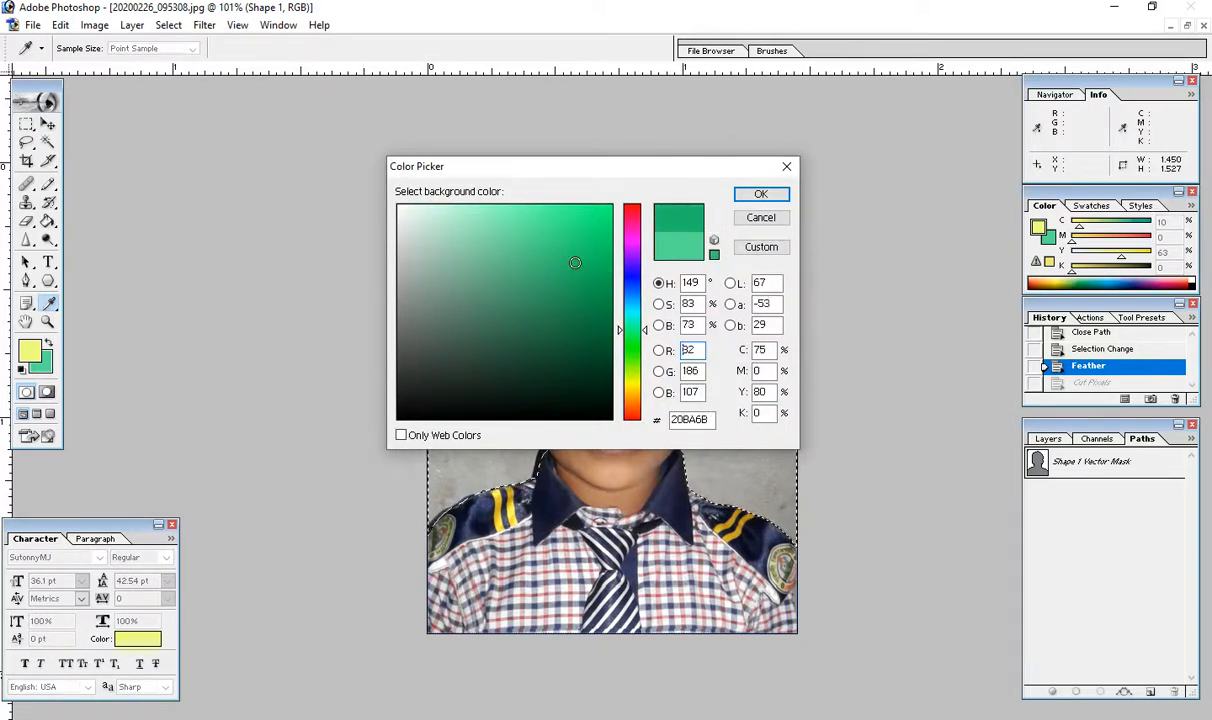
{"action": "left_click", "coordinate": [750, 198]}
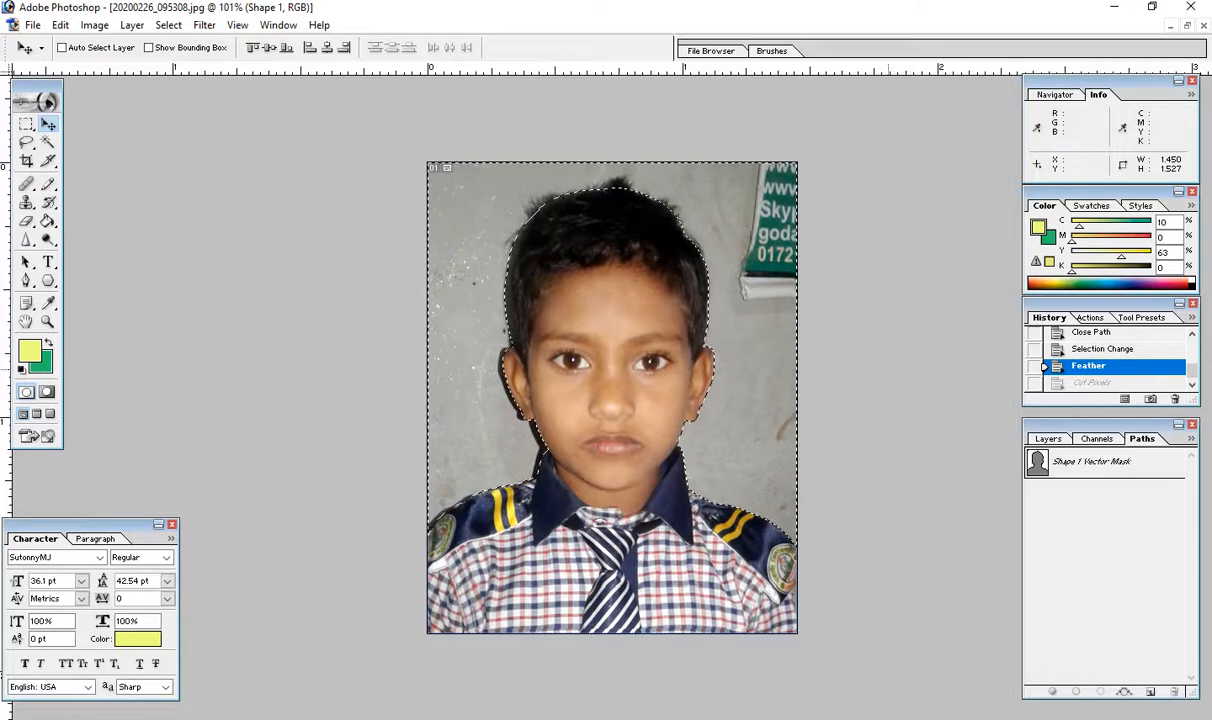
{"action": "right_click", "coordinate": [625, 335]}
{"action": "right_click", "coordinate": [461, 284]}
{"action": "left_click", "coordinate": [490, 305]}
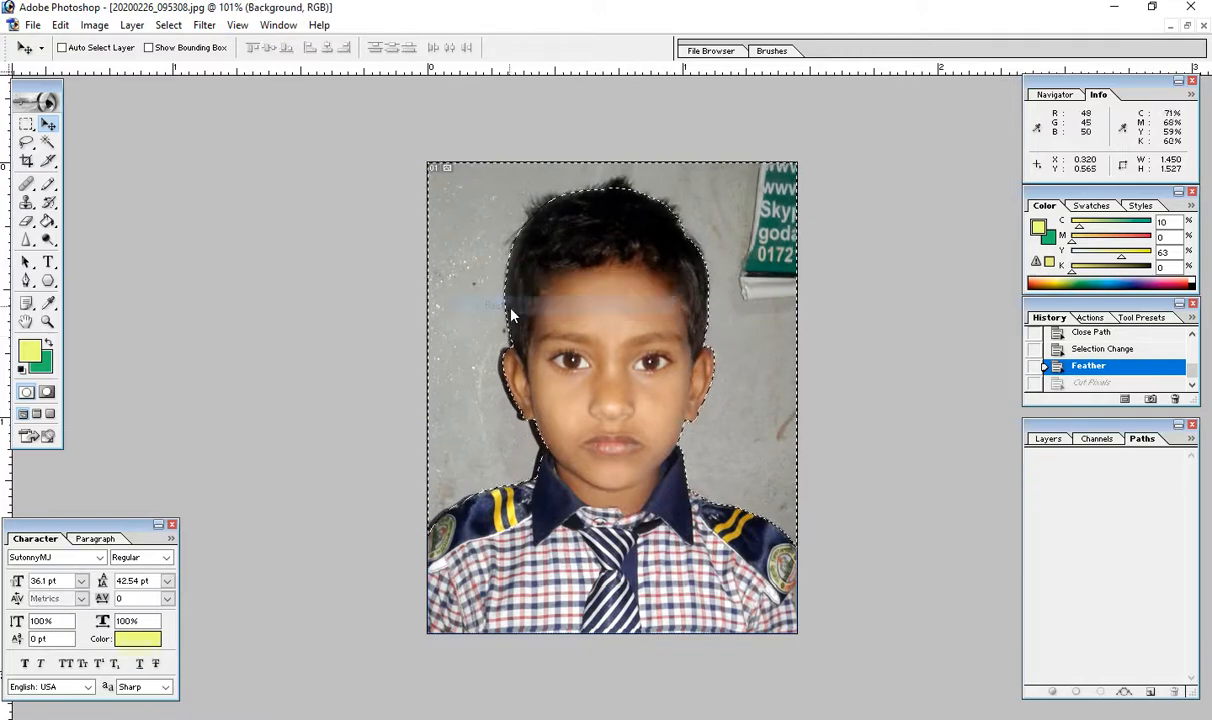
{"action": "key", "text": "ctrl+x"}
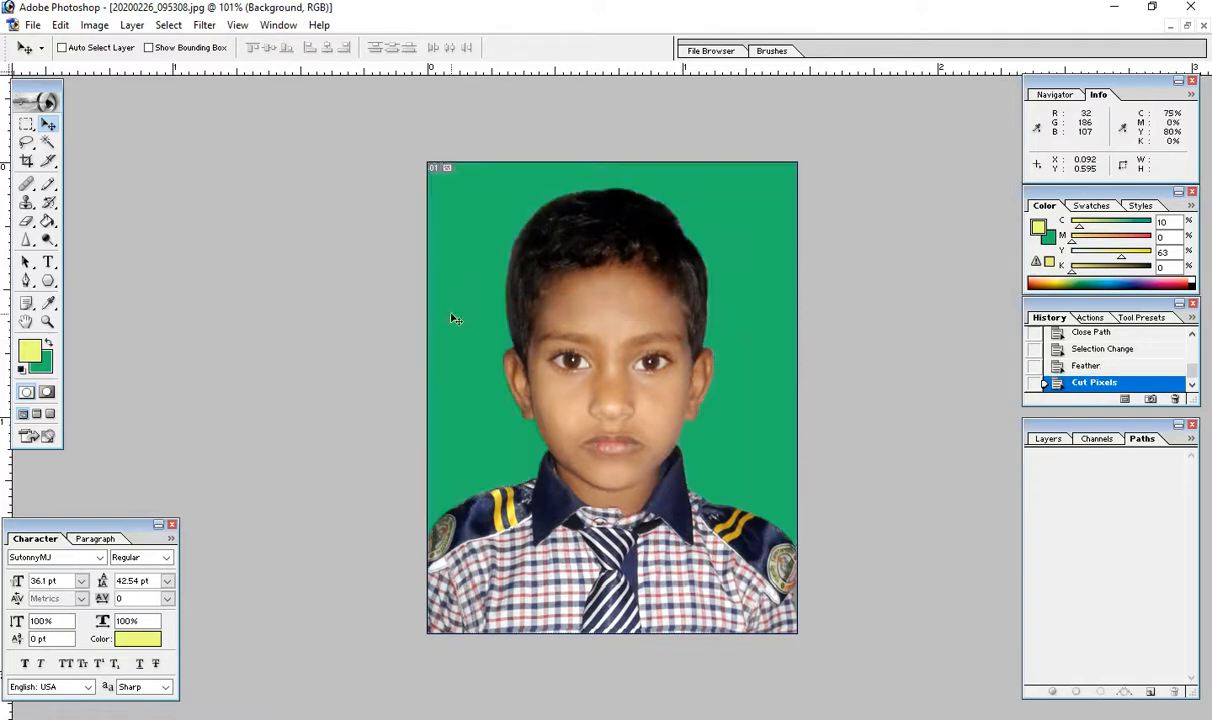
- Crop the whole photo to 1.45 by 1.85 in at 300 pixels/inch
{"action": "scroll", "coordinate": [554, 392], "scroll_direction": "down", "scroll_amount": 3}
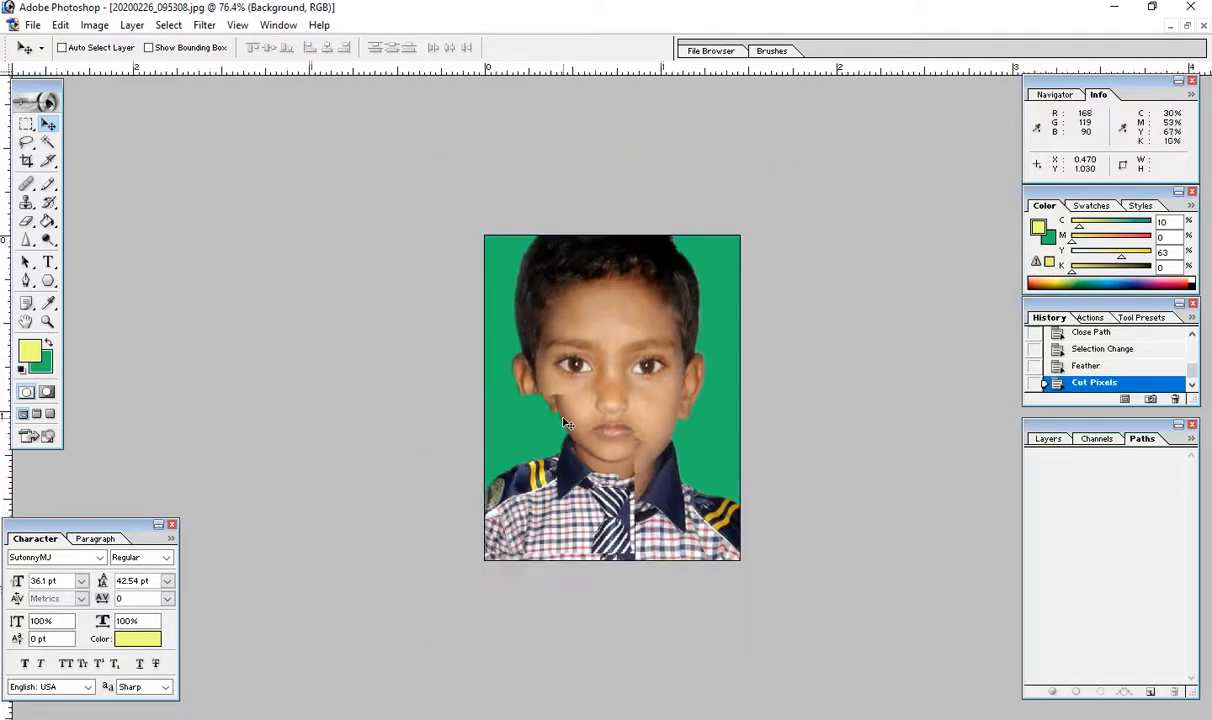
{"action": "scroll", "coordinate": [565, 422], "scroll_direction": "up", "scroll_amount": 1}
{"action": "scroll", "coordinate": [565, 422], "scroll_direction": "up", "scroll_amount": 1}
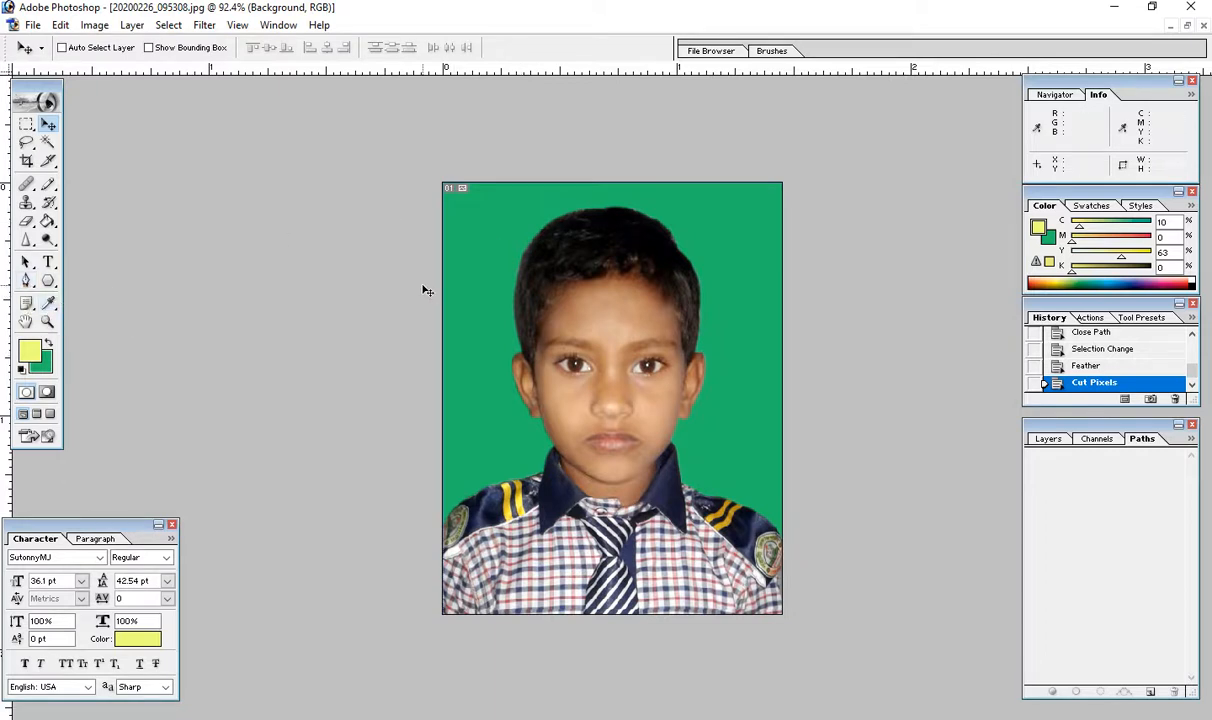
{"action": "left_click", "coordinate": [27, 162]}
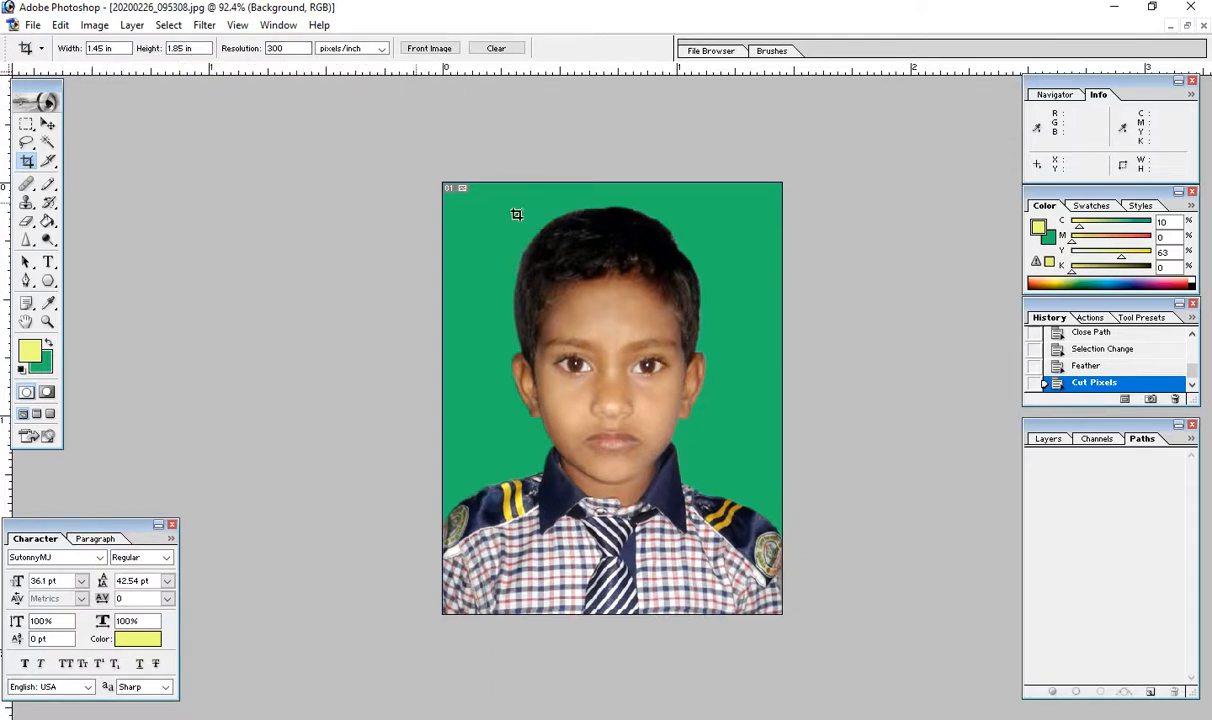
{"action": "left_click_drag", "start_coordinate": [824, 654], "coordinate": [441, 182]}
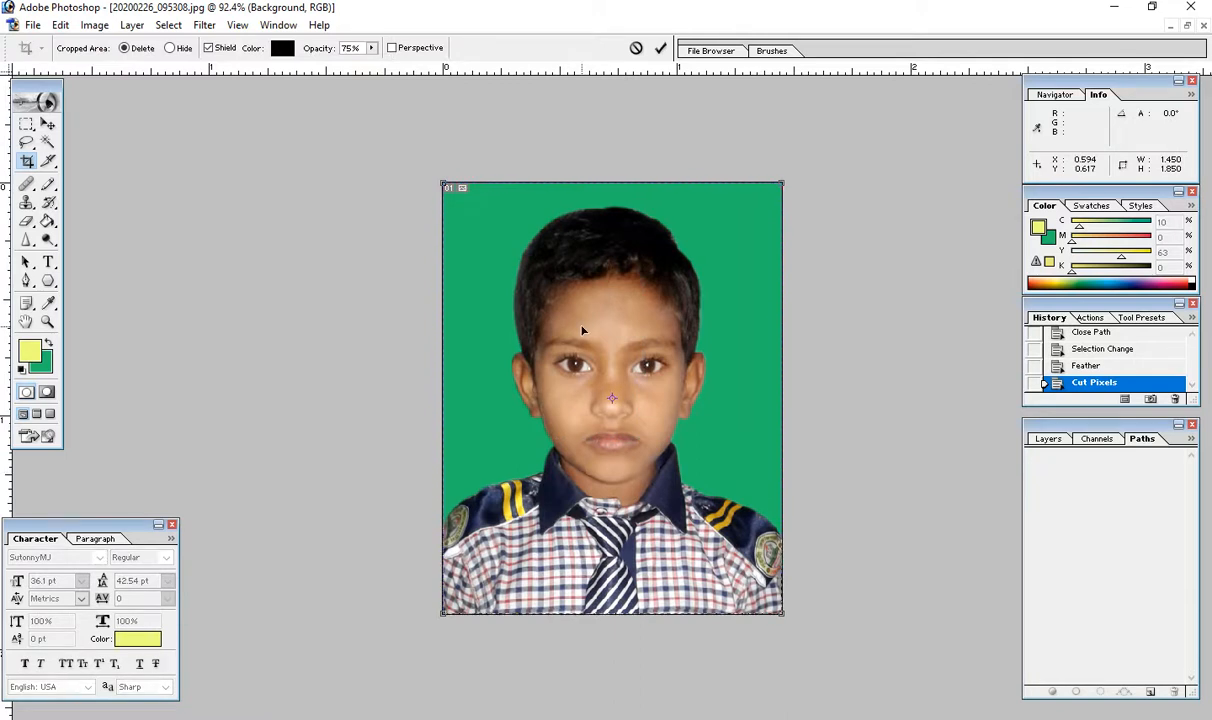
{"action": "key", "text": "Return"}
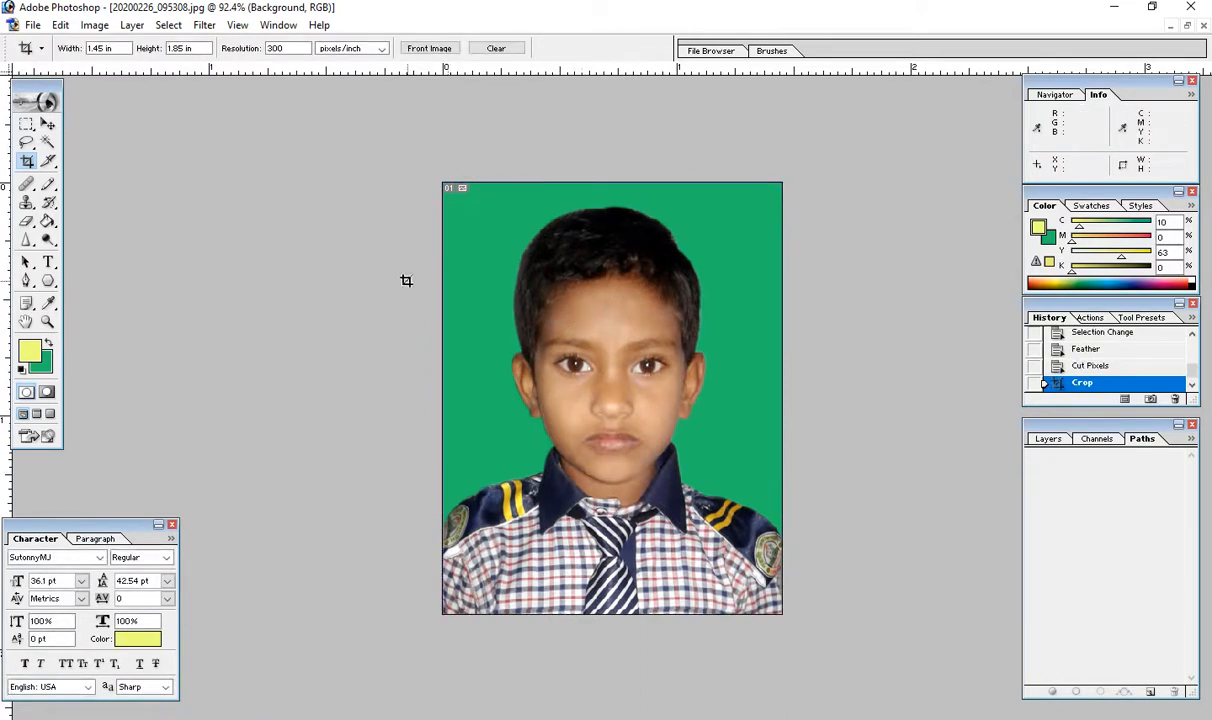
- Clone dark hair over the lighter patches along the boy's fringe above the forehead with the Clone Stamp tool
{"action": "left_click", "coordinate": [27, 205]}
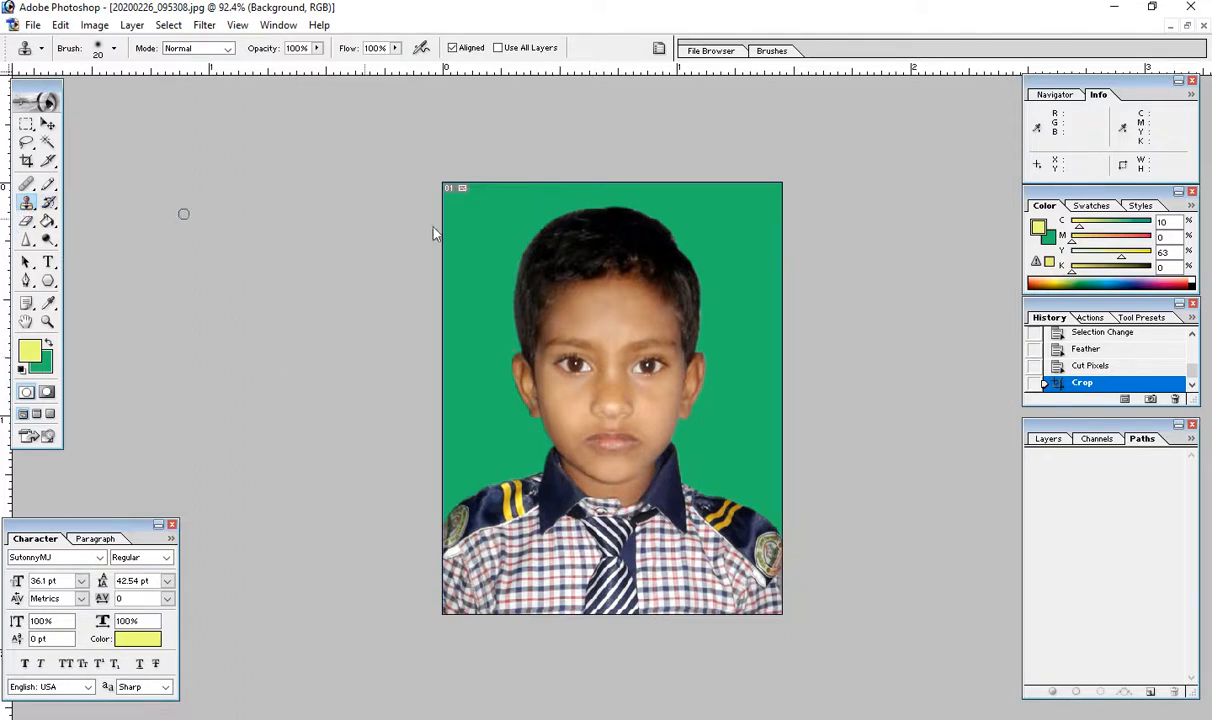
{"action": "left_click_drag", "start_coordinate": [430, 210], "coordinate": [822, 430]}
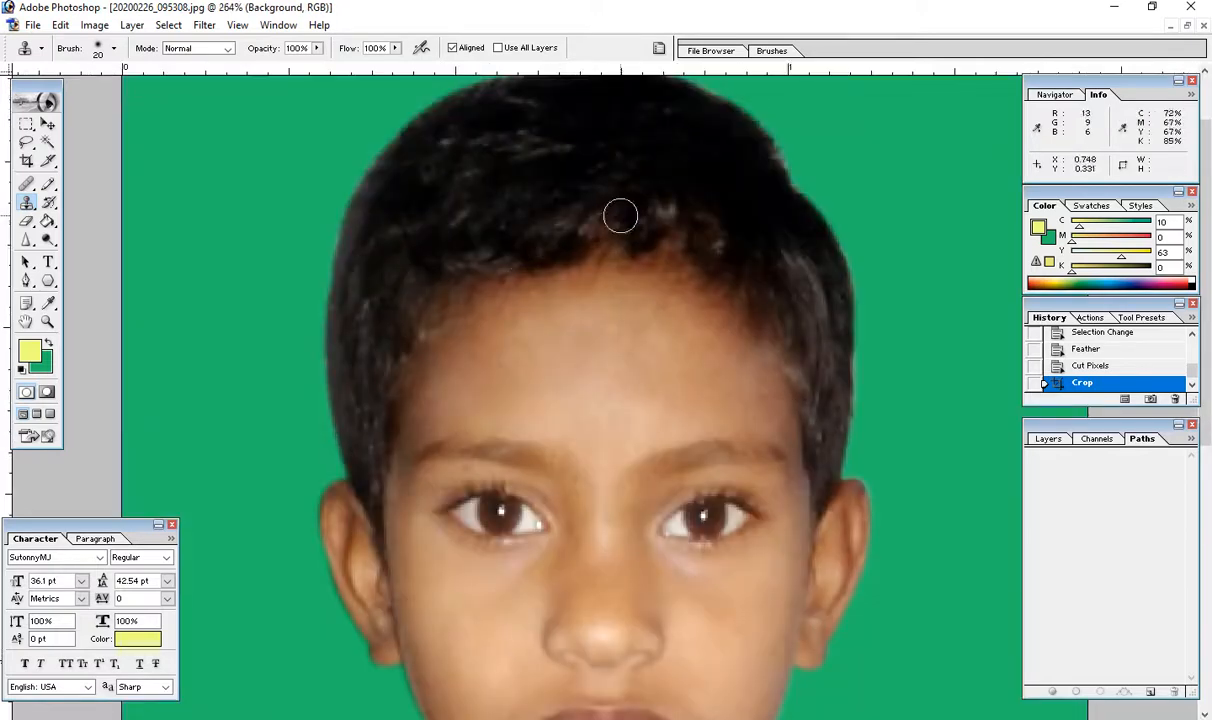
{"action": "left_click", "coordinate": [665, 175], "text": "alt"}
{"action": "left_click_drag", "start_coordinate": [674, 206], "coordinate": [637, 208]}
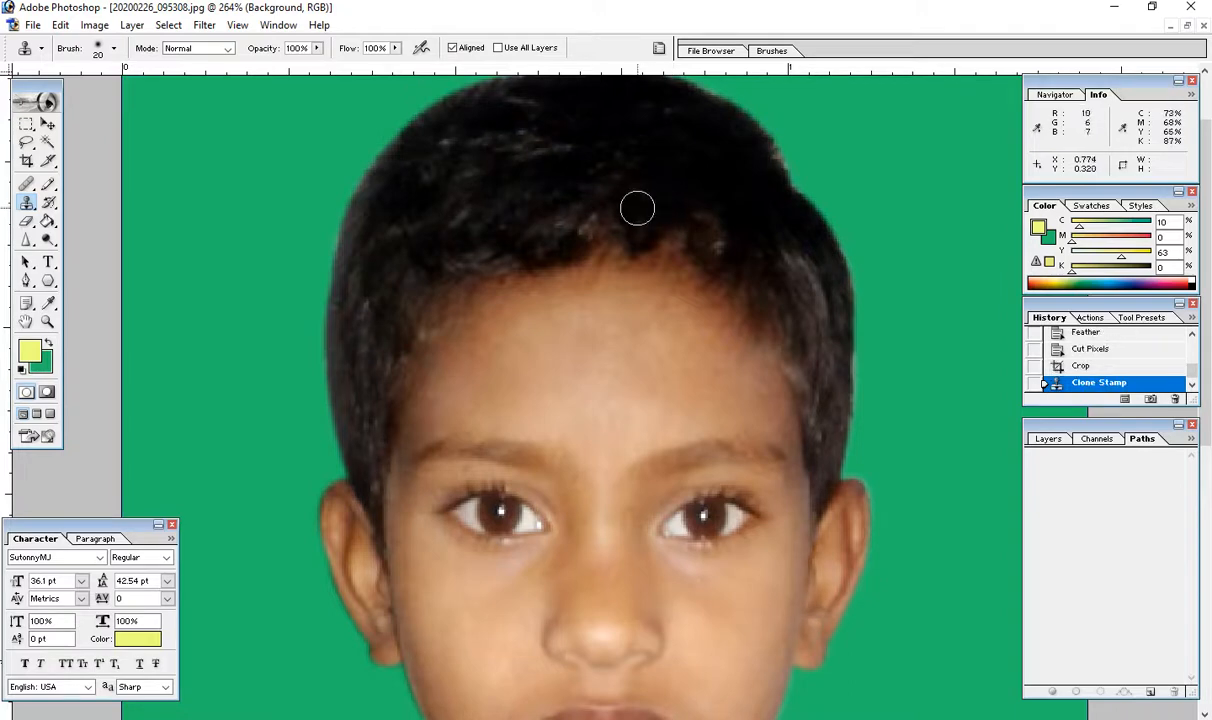
{"action": "mouse_move", "coordinate": [701, 184]}
{"action": "left_mouse_down"}
{"action": "mouse_move", "coordinate": [716, 228]}
{"action": "mouse_move", "coordinate": [687, 214]}
{"action": "left_mouse_up"}
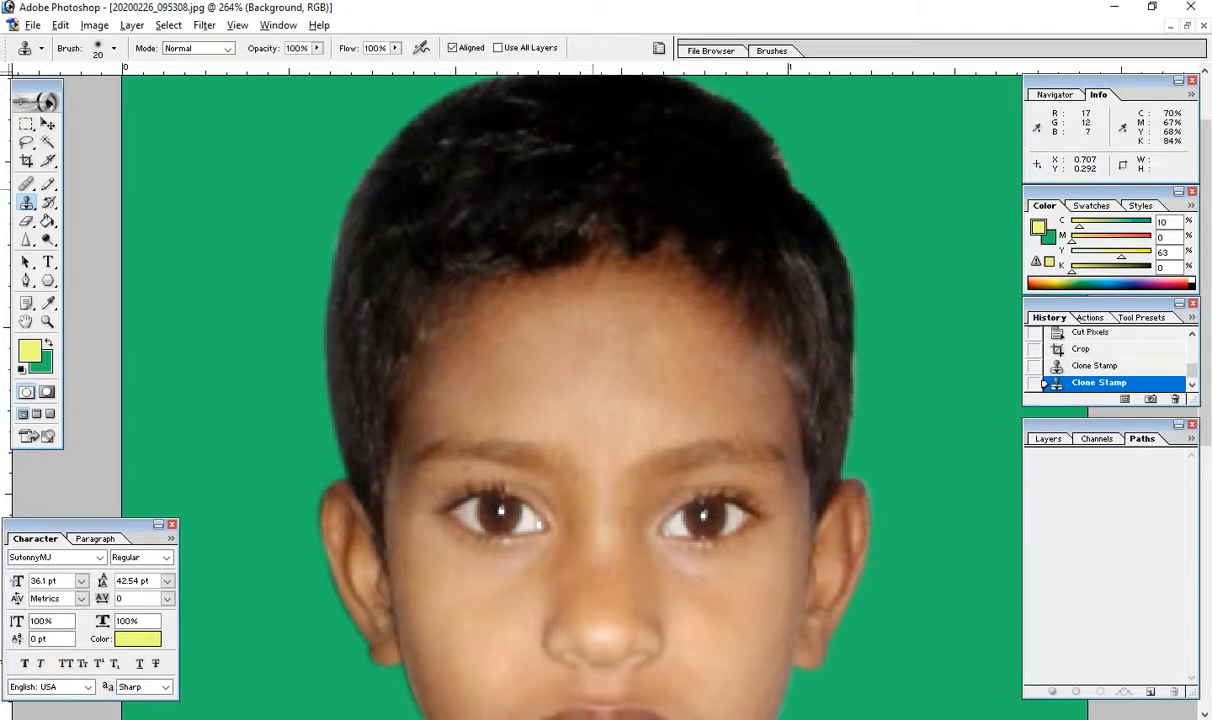
{"action": "mouse_move", "coordinate": [580, 205]}
{"action": "left_mouse_down"}
{"action": "mouse_move", "coordinate": [595, 214]}
{"action": "mouse_move", "coordinate": [522, 208]}
{"action": "left_mouse_up"}
{"action": "left_click", "coordinate": [560, 219], "text": "alt"}
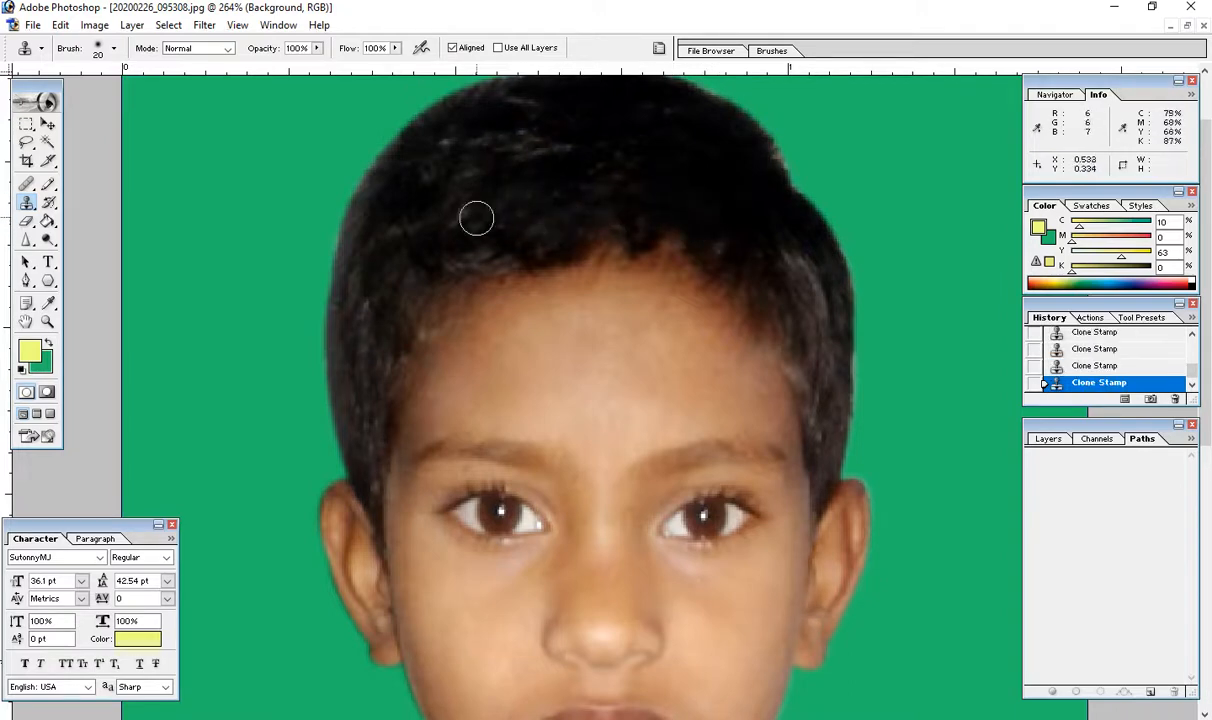
{"action": "left_click", "coordinate": [707, 214], "text": "alt"}
{"action": "left_click_drag", "start_coordinate": [689, 241], "coordinate": [640, 236]}
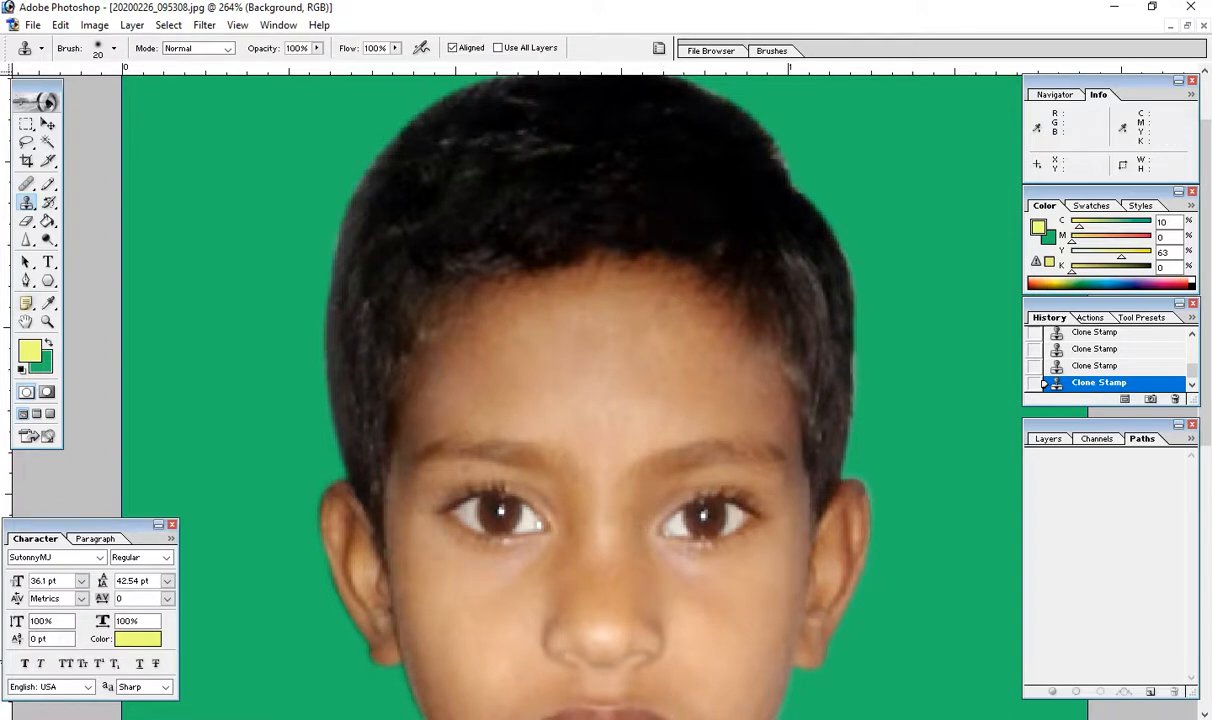
- Try cloning the boy's eye onto the green background beside his head with the Clone Stamp tool, and revert to the preceding history state
{"action": "left_click", "coordinate": [409, 187], "text": "alt"}
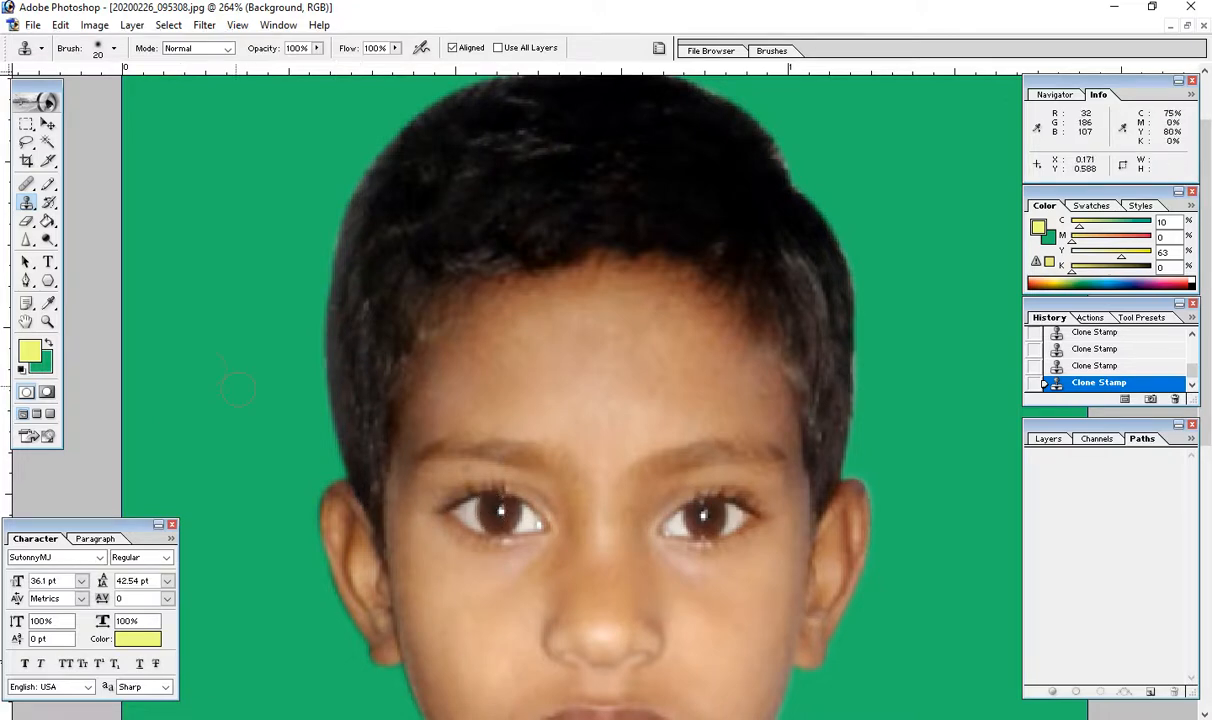
{"action": "left_click", "coordinate": [184, 366]}
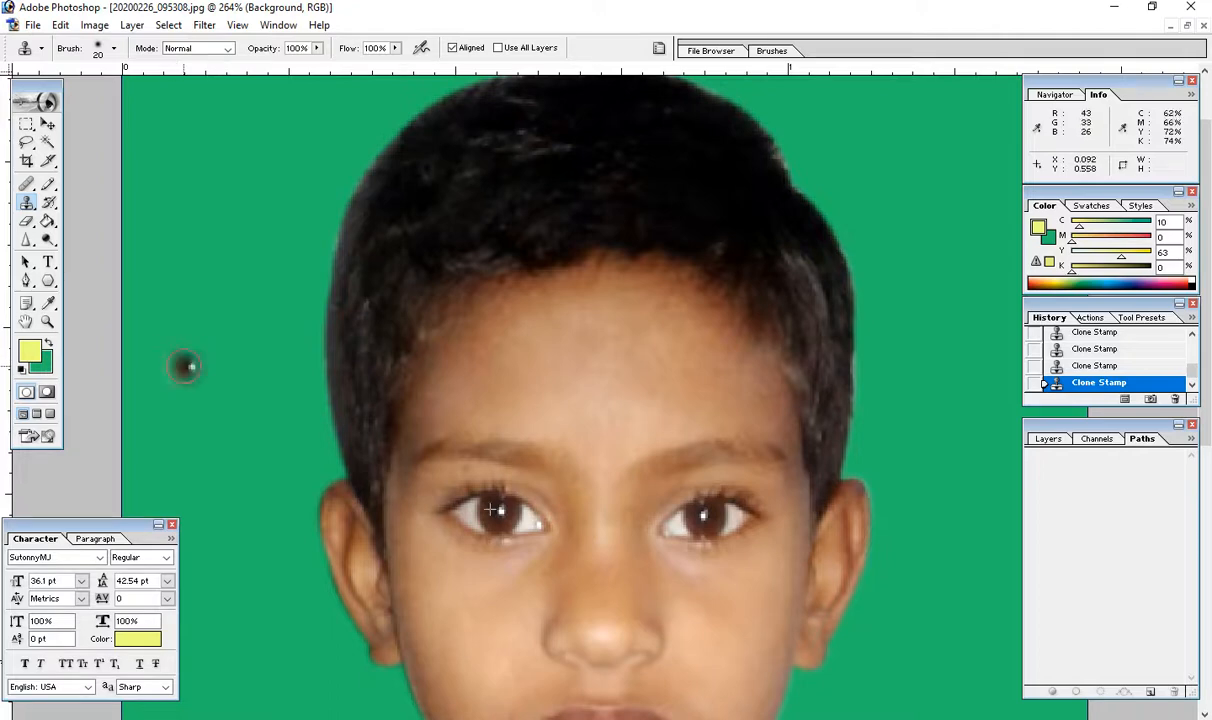
{"action": "mouse_move", "coordinate": [184, 366]}
{"action": "left_mouse_down"}
{"action": "mouse_move", "coordinate": [170, 345]}
{"action": "mouse_move", "coordinate": [195, 360]}
{"action": "mouse_move", "coordinate": [160, 366]}
{"action": "mouse_move", "coordinate": [185, 340]}
{"action": "mouse_move", "coordinate": [222, 372]}
{"action": "mouse_move", "coordinate": [158, 352]}
{"action": "left_mouse_up"}
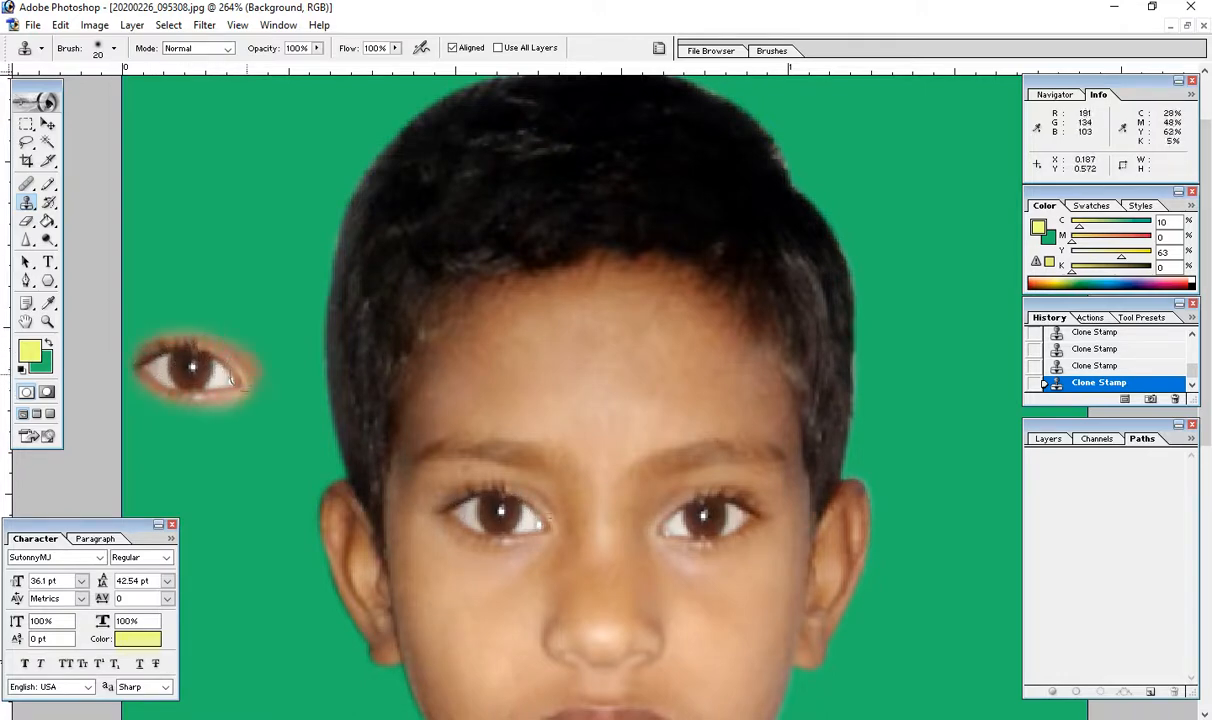
{"action": "mouse_move", "coordinate": [231, 379]}
{"action": "left_mouse_down"}
{"action": "mouse_move", "coordinate": [212, 392]}
{"action": "mouse_move", "coordinate": [153, 370]}
{"action": "left_mouse_up"}
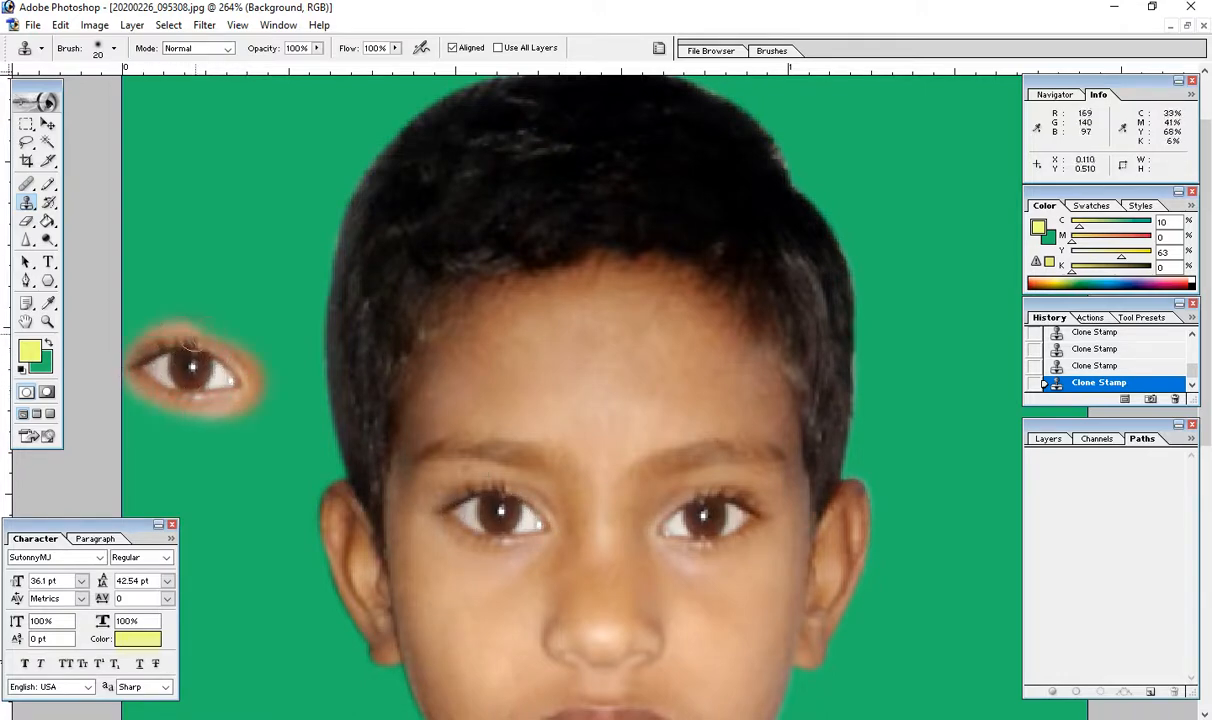
{"action": "mouse_move", "coordinate": [236, 391]}
{"action": "left_mouse_down"}
{"action": "mouse_move", "coordinate": [186, 395]}
{"action": "mouse_move", "coordinate": [203, 370]}
{"action": "mouse_move", "coordinate": [194, 366]}
{"action": "left_mouse_up"}
{"action": "mouse_move", "coordinate": [197, 366]}
{"action": "left_mouse_down"}
{"action": "mouse_move", "coordinate": [176, 345]}
{"action": "mouse_move", "coordinate": [225, 378]}
{"action": "mouse_move", "coordinate": [208, 358]}
{"action": "mouse_move", "coordinate": [166, 356]}
{"action": "mouse_move", "coordinate": [170, 338]}
{"action": "mouse_move", "coordinate": [237, 388]}
{"action": "mouse_move", "coordinate": [212, 352]}
{"action": "mouse_move", "coordinate": [180, 338]}
{"action": "mouse_move", "coordinate": [128, 361]}
{"action": "mouse_move", "coordinate": [135, 343]}
{"action": "mouse_move", "coordinate": [214, 380]}
{"action": "mouse_move", "coordinate": [197, 356]}
{"action": "left_mouse_up"}
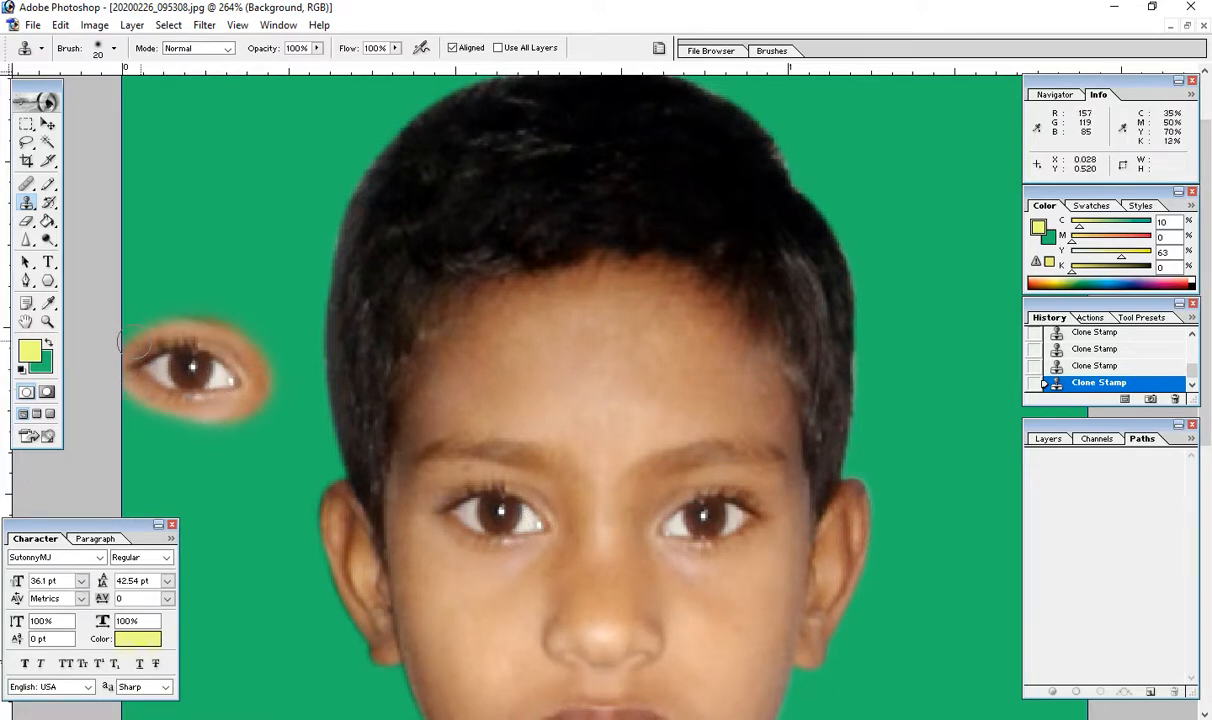
{"action": "left_click", "coordinate": [1090, 366]}
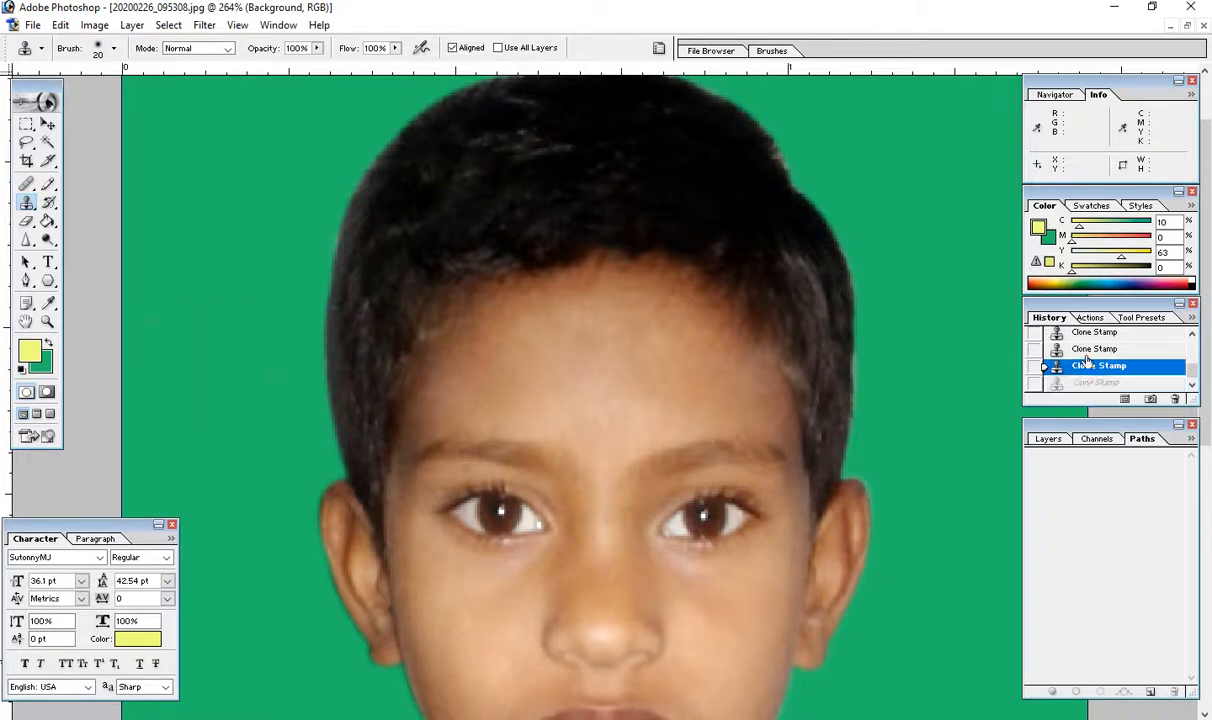
- Bring the whole passport photo into view and switch to the Move tool
{"action": "key", "text": "ctrl+alt+0"}
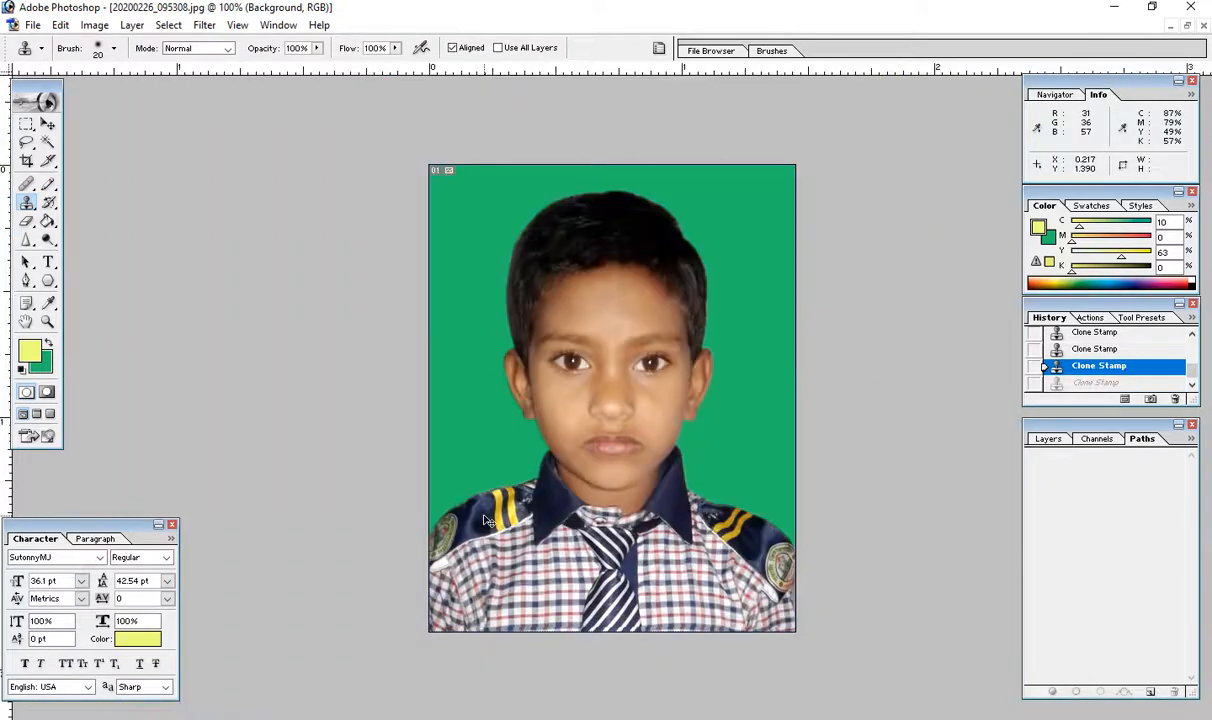
{"action": "key", "text": "v"}
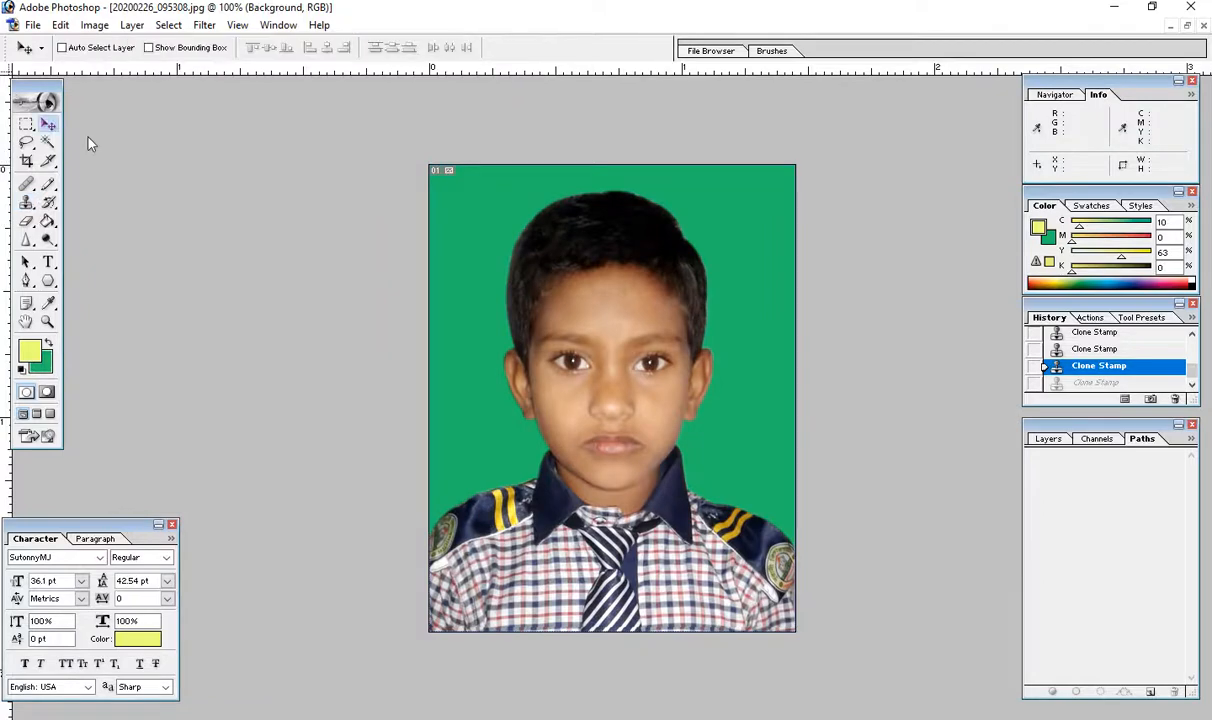
{"action": "key", "text": "ctrl+0"}
{"action": "scroll", "coordinate": [597, 332], "scroll_direction": "up", "scroll_amount": 4}
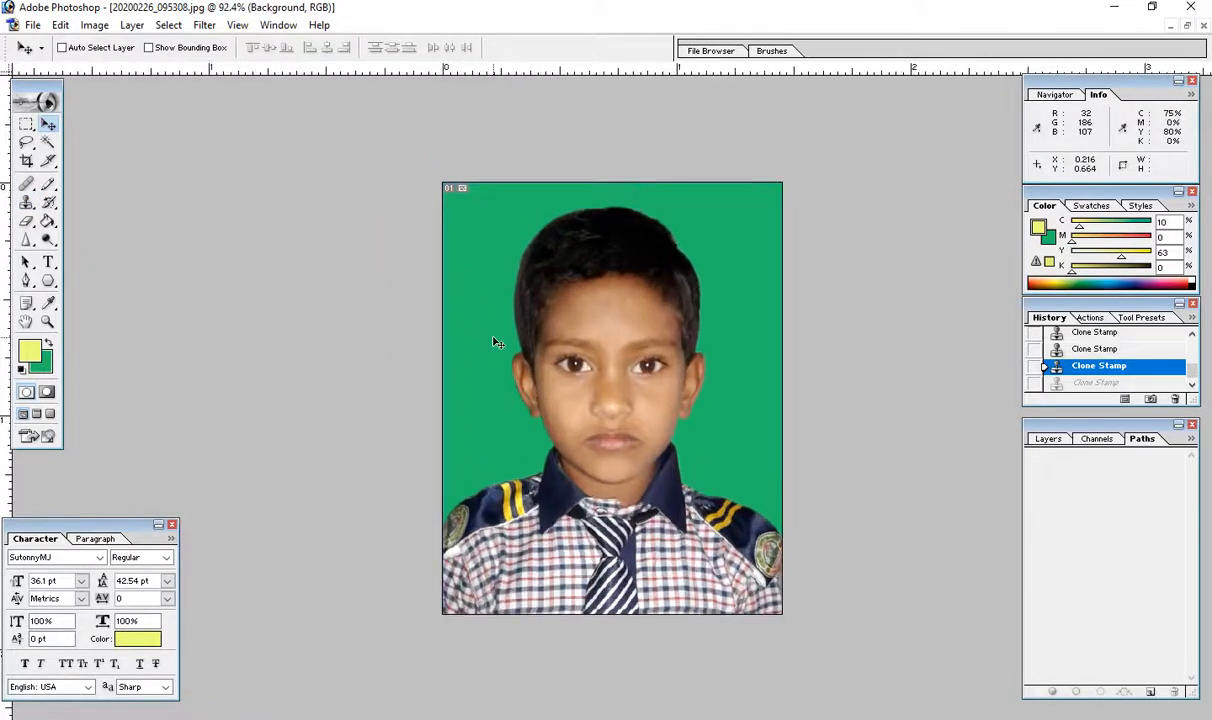